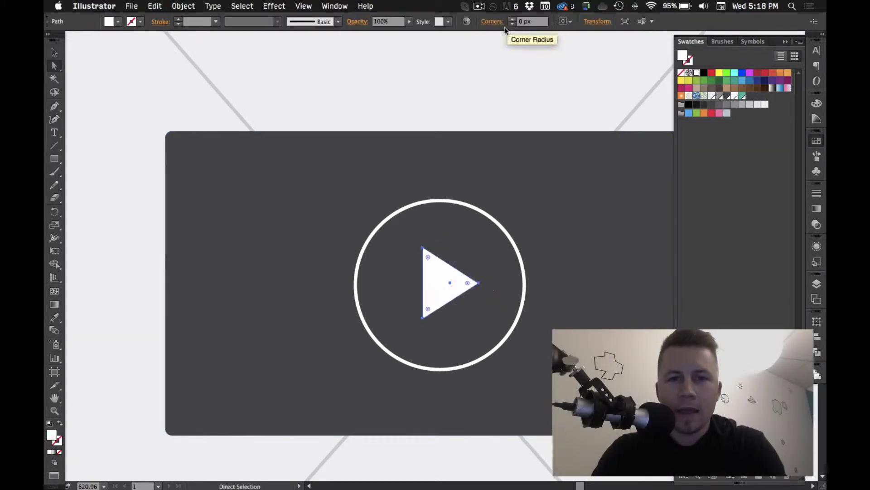
Round the corners of the white play triangle and group the selected hero section elements.
left_click(512, 18)
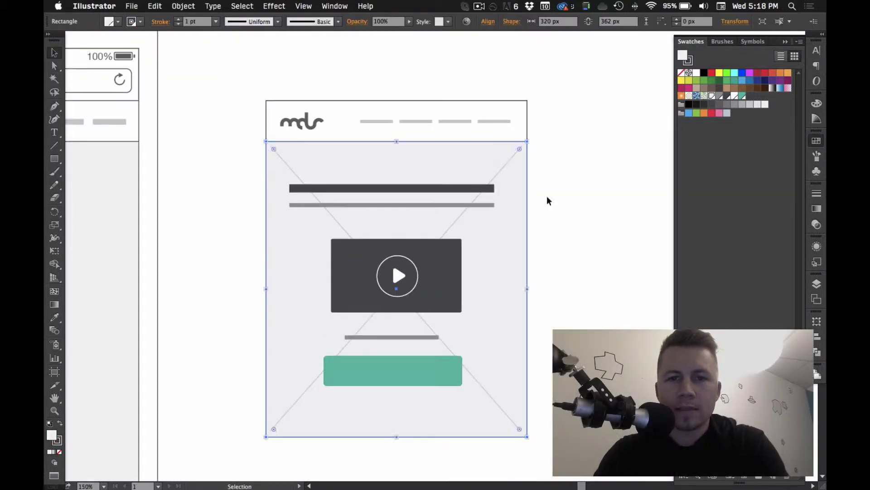
left_click(512, 155, "shift")
key("super+g")
Try moving the grouped hero section and undo the move.
left_click(522, 134)
left_click_drag(503, 181, 543, 200)
key("super+z")
Draw a rectangle beside the hero section, spanning from its upper edge down to its lower edge.
left_click_drag(334, 75, 404, 385)
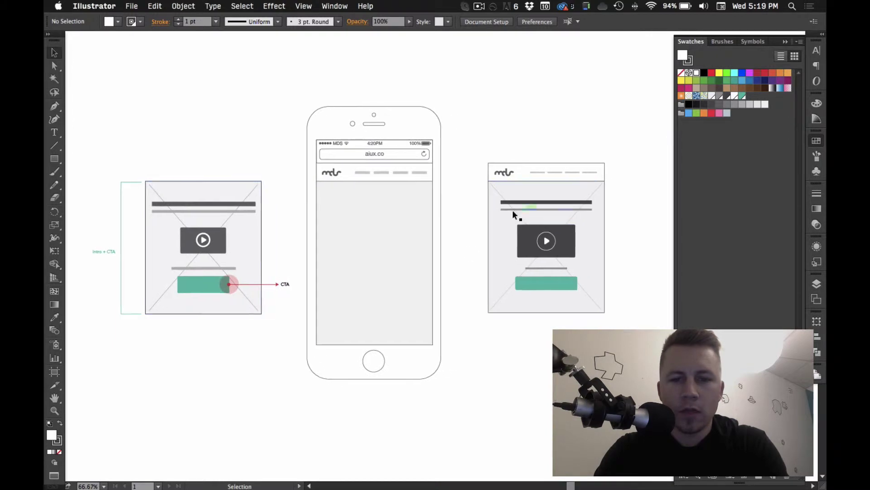
left_click(556, 222)
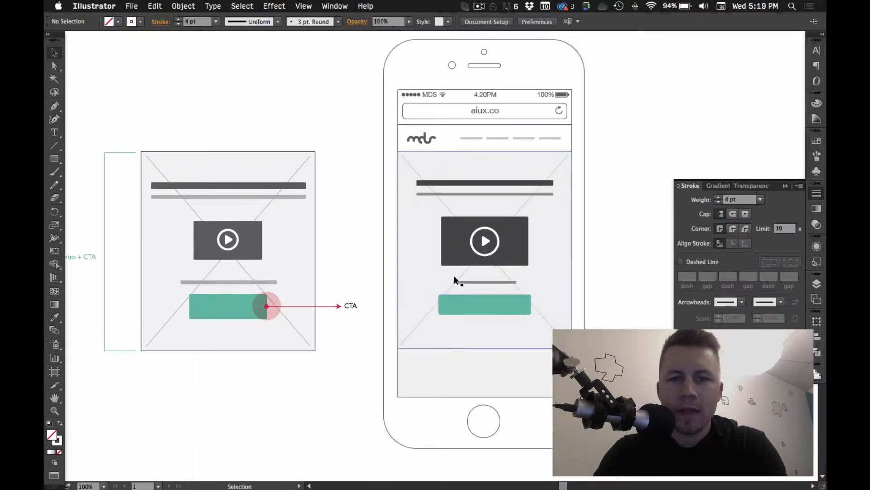
key("super+minus")
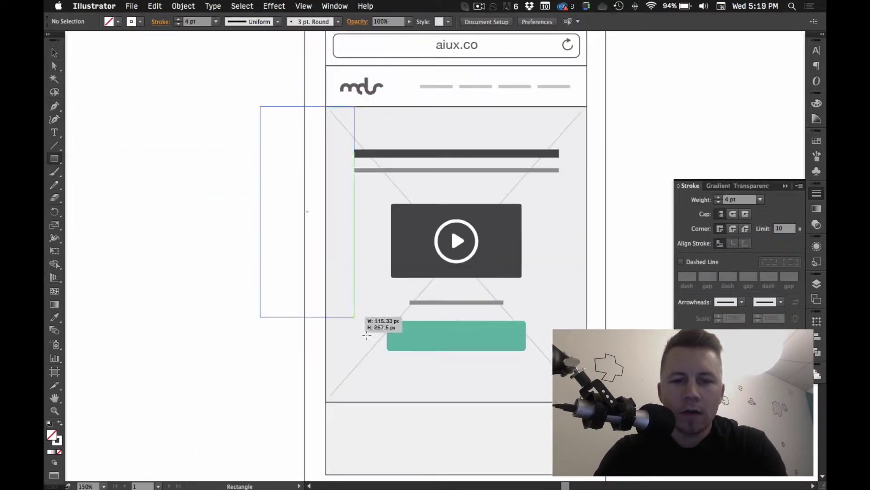
left_click_drag(355, 314, 315, 401)
key("p")
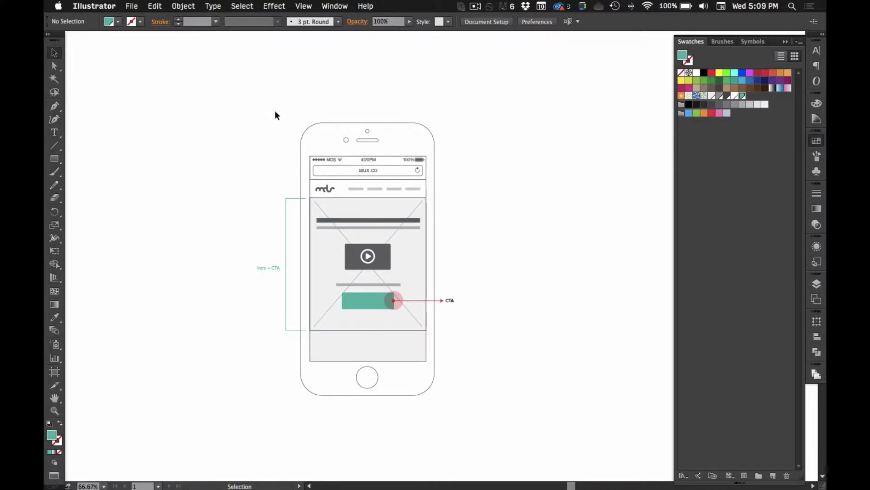
Draw a 320 by 600 px rectangle beside the phone, level with the upper edge of its hero section.
left_click_drag(469, 182, 468, 182)
left_click(280, 129)
key("super+space")
left_click_drag(215, 103, 599, 388)
key("space")
left_click_drag(495, 277, 430, 233)
key("space")
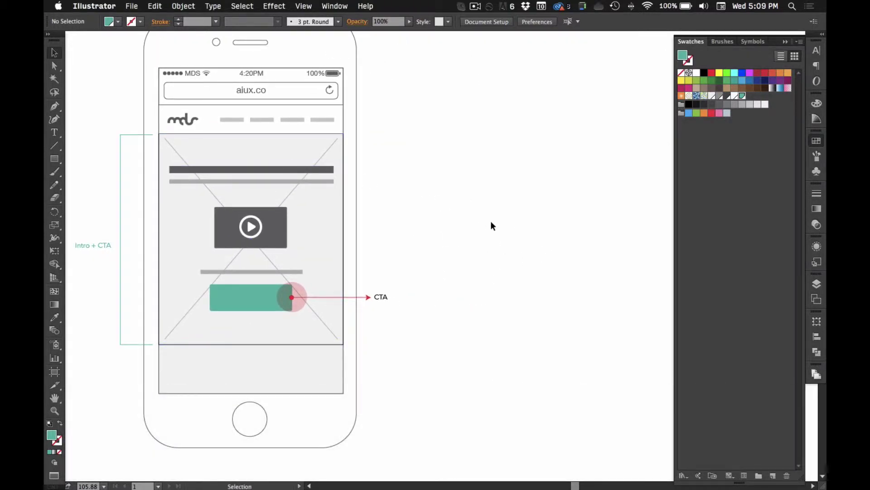
key("m")
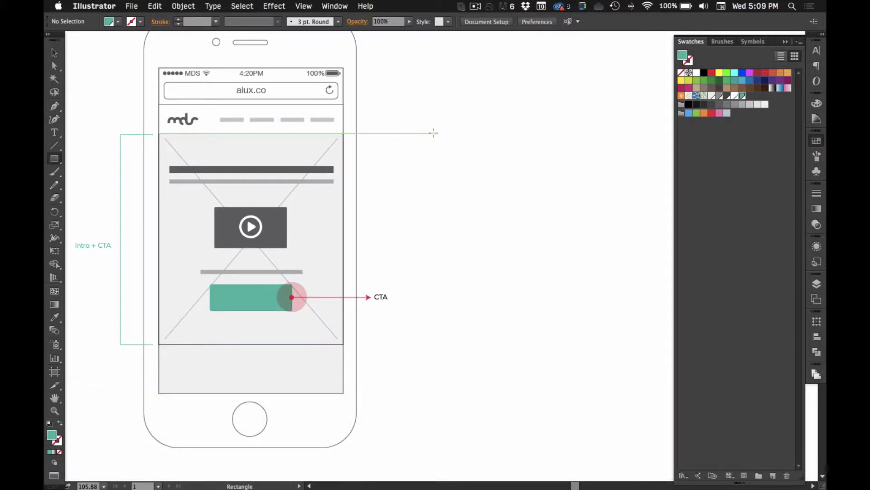
left_click(433, 133)
type("320")
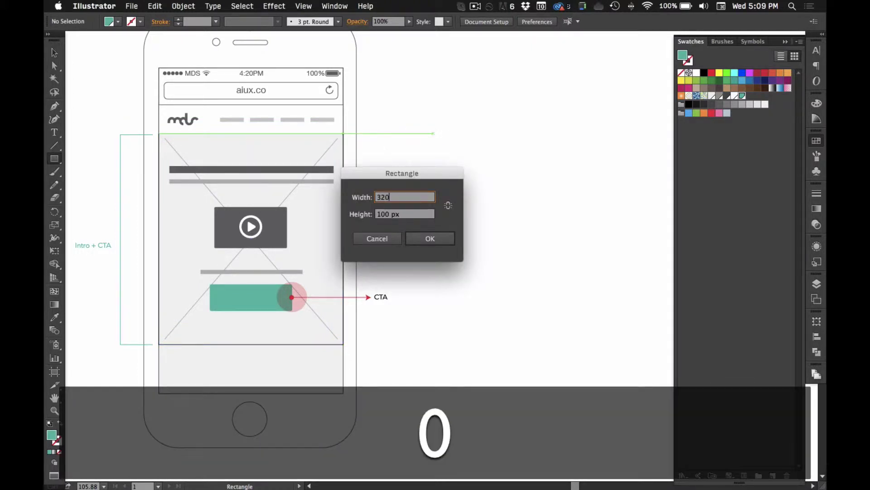
key("Tab")
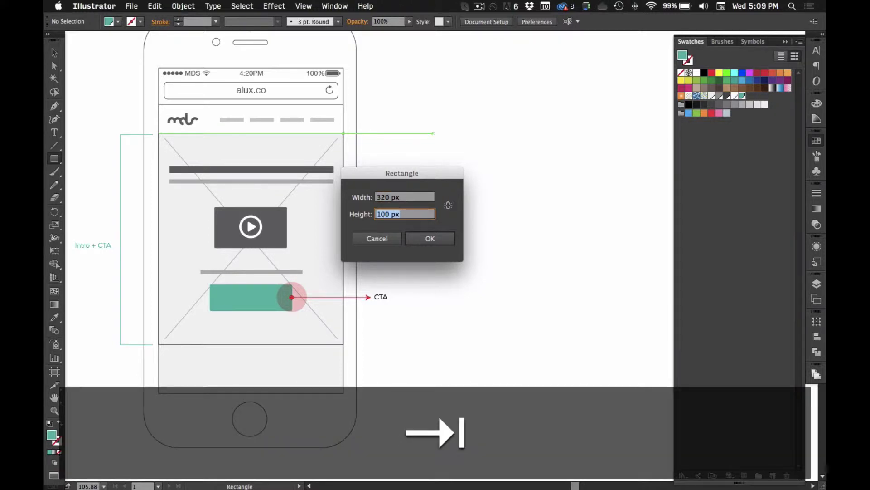
type("600")
key("Return")
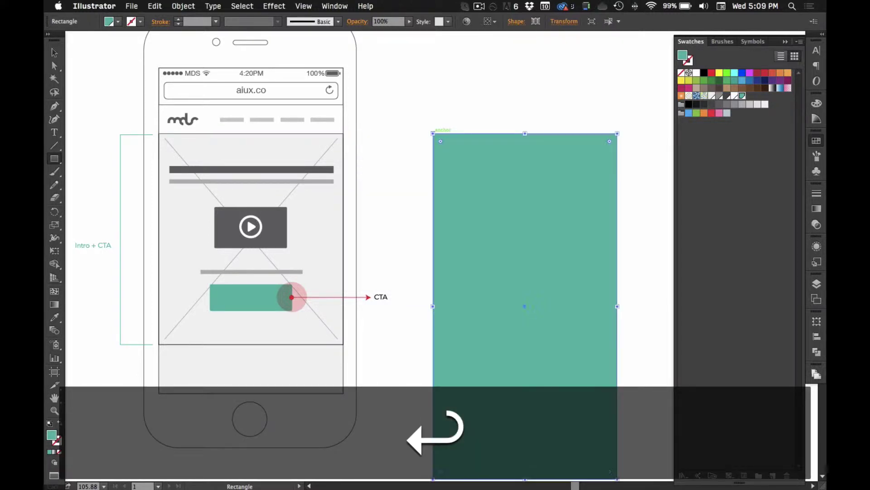
Shorten the new rectangle from its lower edge to about 362 px high, approximating the phone's hero section.
left_click_drag(559, 169, 508, 127)
key("v")
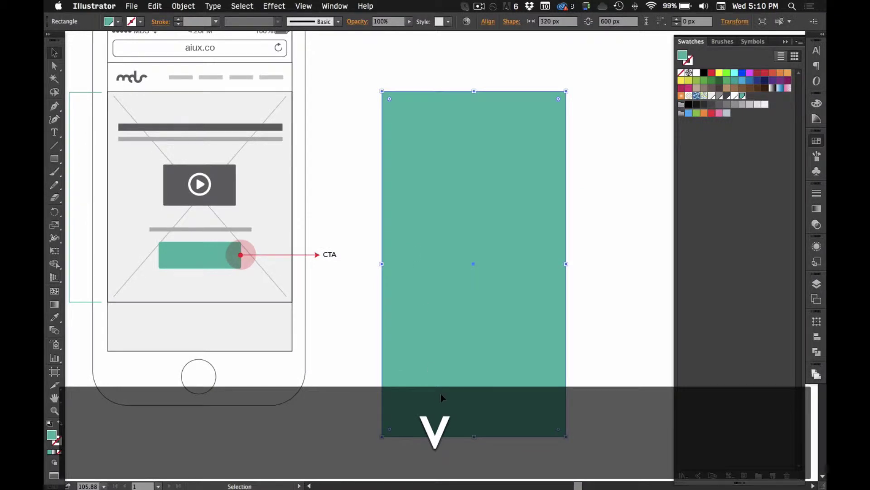
left_click_drag(474, 436, 476, 299)
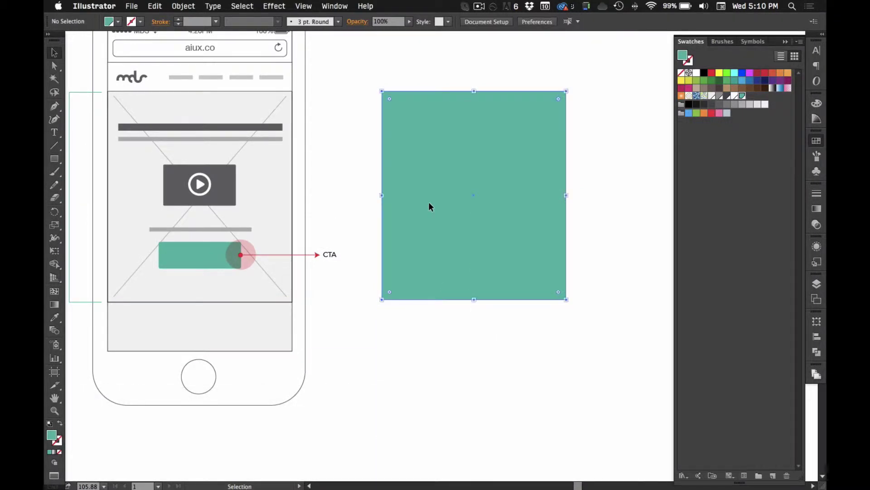
Fill the rectangle with the light grey swatch and give it a 1 pt dark grey stroke.
key("space")
left_click_drag(429, 203, 393, 270)
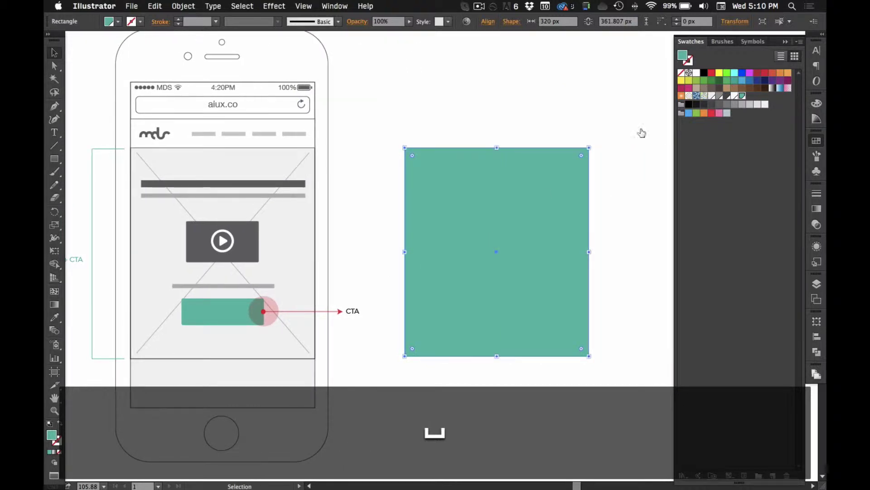
left_click(711, 96)
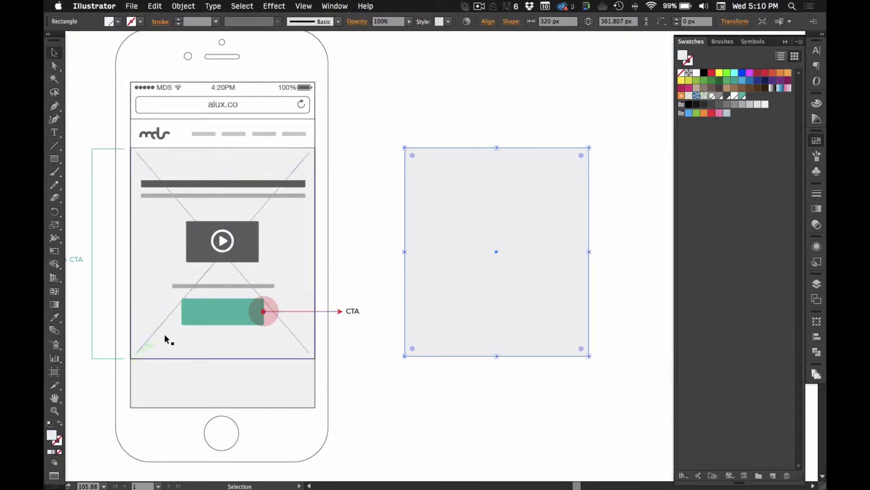
left_click(59, 444)
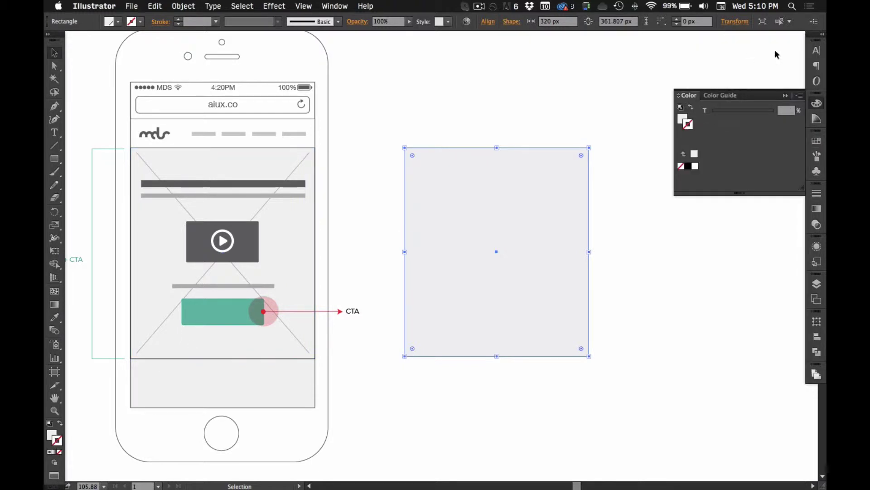
left_click(816, 141)
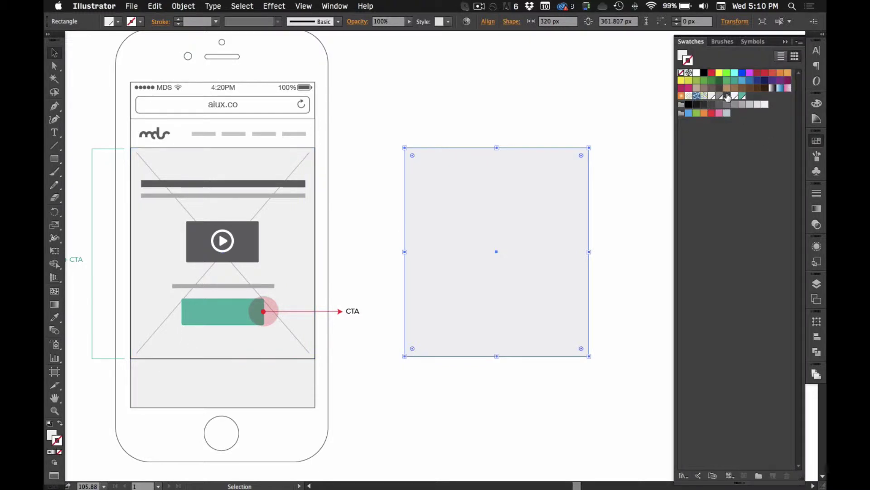
left_click(599, 105)
left_click(498, 225)
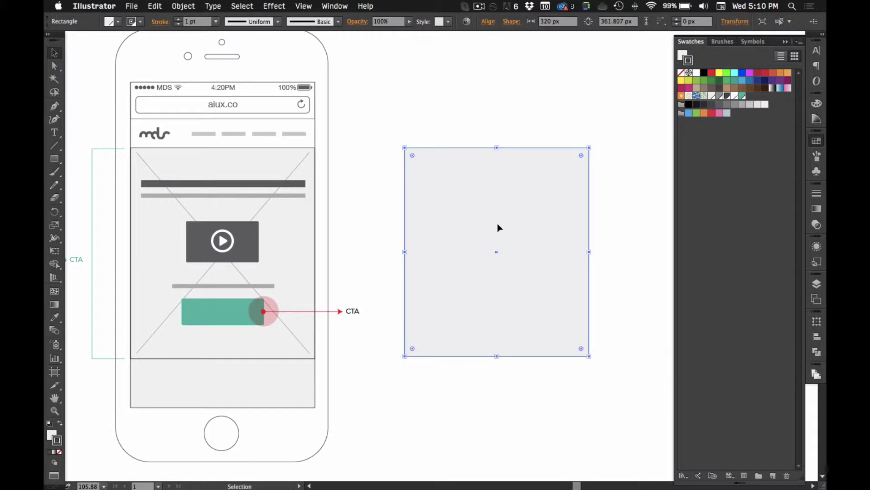
Show the rectangle's transform properties, turn on Align to Pixel Grid and deselect it.
left_click(816, 322)
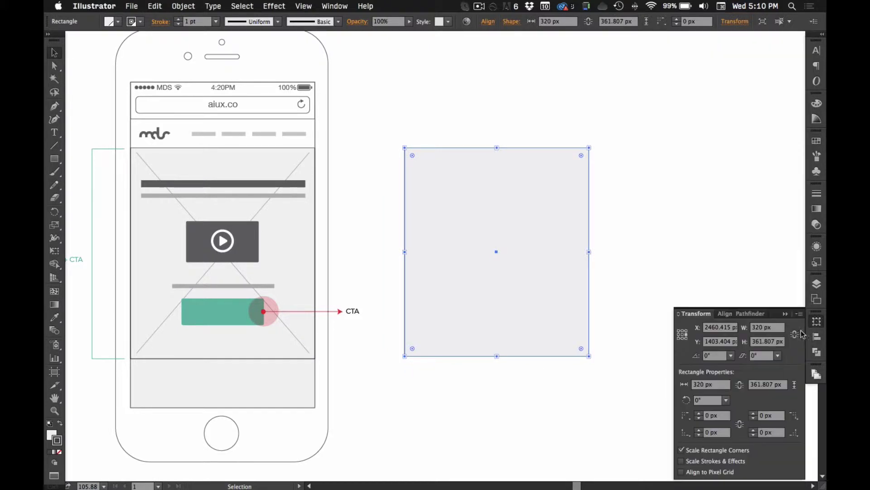
left_click(641, 265)
key("super+1")
Move the existing hero section with its Intro + CTA bracket and CTA callout horizontally out of the phone, away from the new rectangle.
key("v")
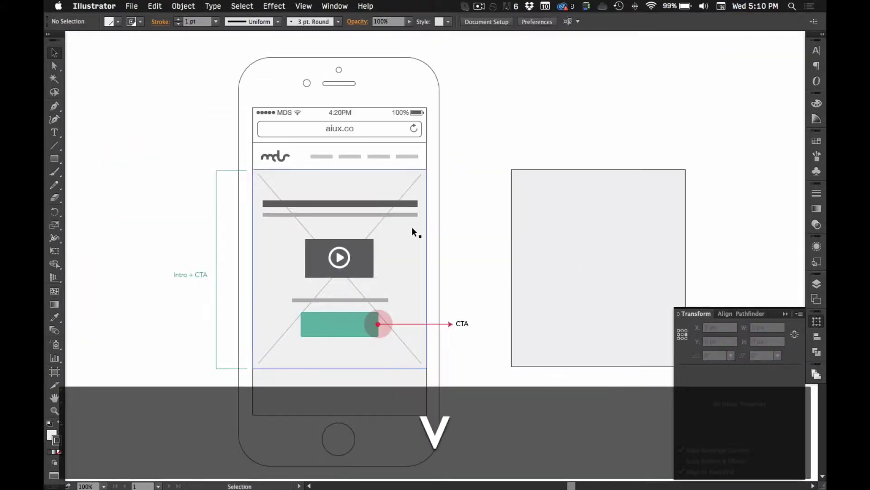
left_click_drag(136, 210, 480, 391)
left_click_drag(310, 240, 165, 241)
left_click_drag(262, 235, 461, 252)
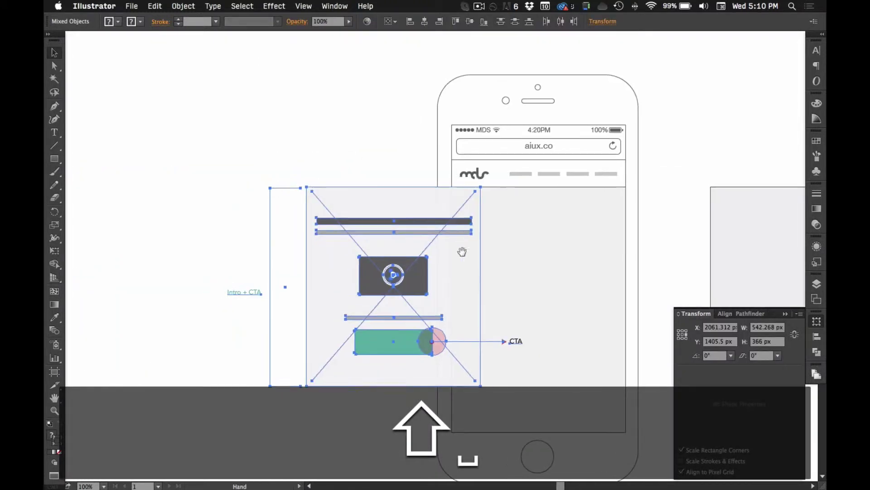
left_click_drag(311, 231, 199, 231)
left_click(325, 110)
Draw a 320 by 44 px rectangle above the grey rectangle, level with the phone's navigation header.
left_click_drag(377, 151, 162, 84)
left_click_drag(352, 198, 275, 239)
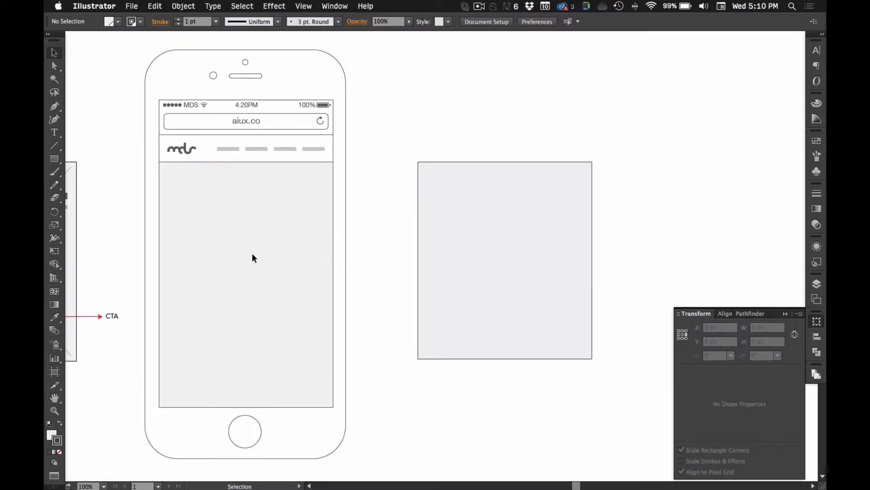
left_click(293, 150)
left_click(405, 127)
key("m")
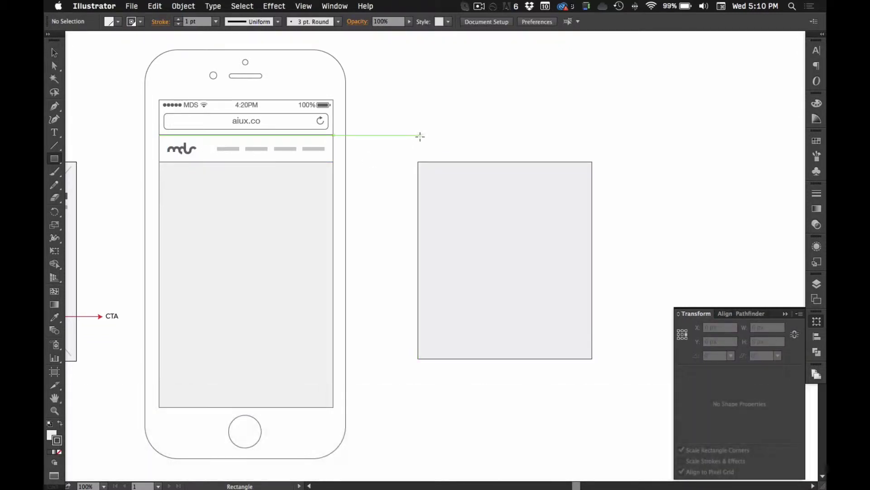
left_click(420, 136)
type("320")
key("Tab")
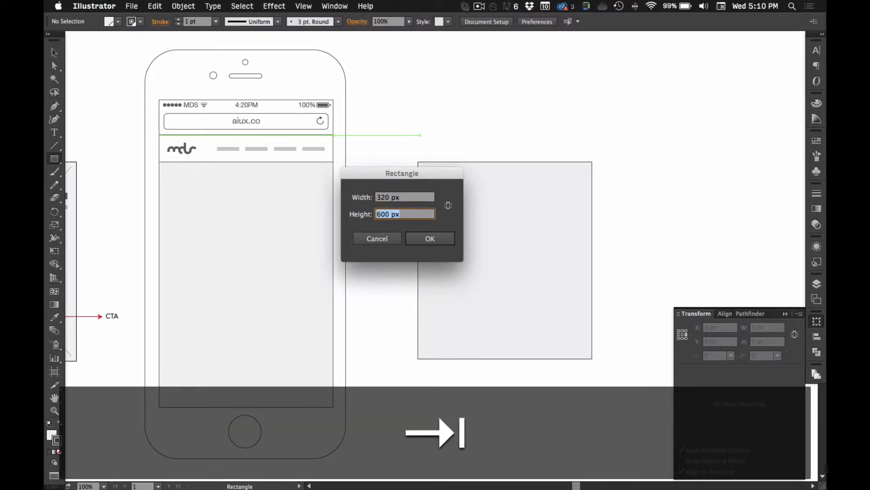
key("Return")
key("v")
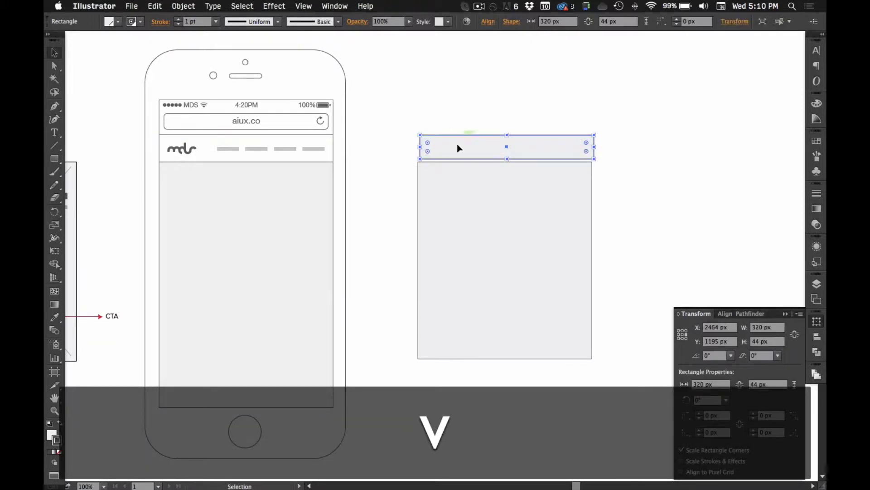
Try the rectangle against the phone's navigation header, undo the move and delete the rectangle.
left_click_drag(457, 148, 356, 144)
key("super+z")
key("BackSpace")
Draw a 320 by 50 px header rectangle near the upper edge of the grey rectangle.
key("m")
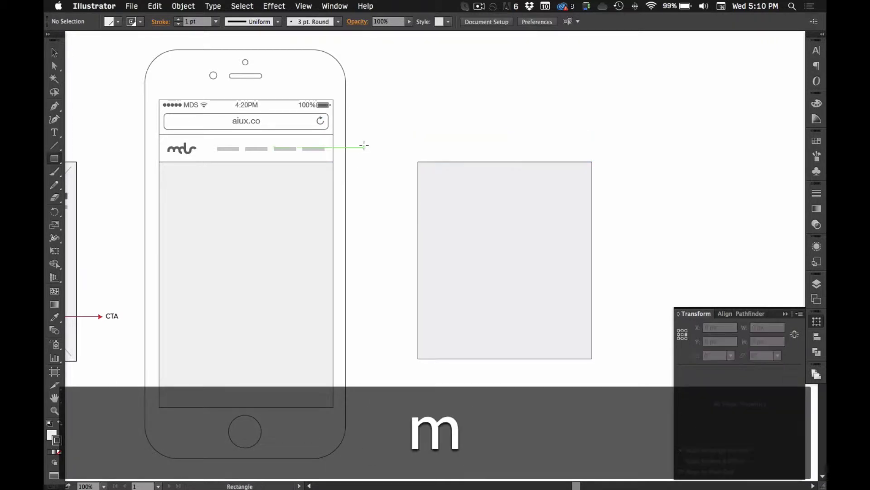
left_click(389, 141)
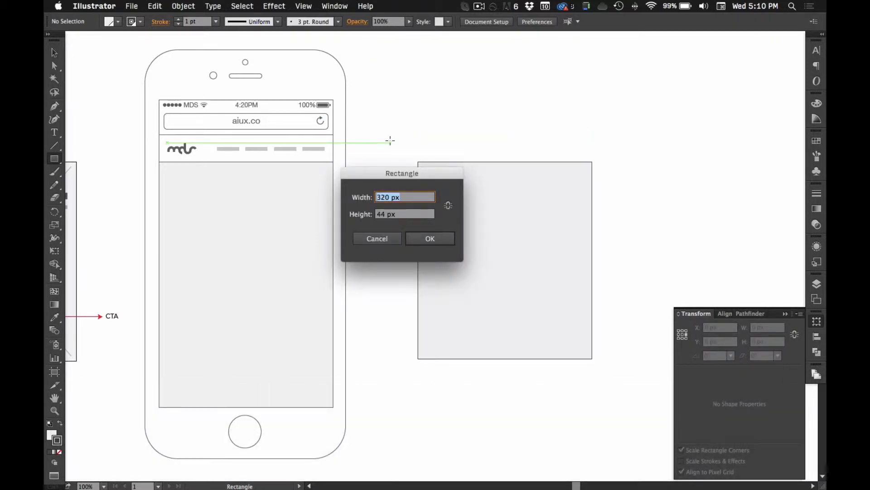
key("Tab")
type("50")
key("Return")
Move the header rectangle so it sits directly on the grey rectangle's upper edge with both sides aligned.
key("v")
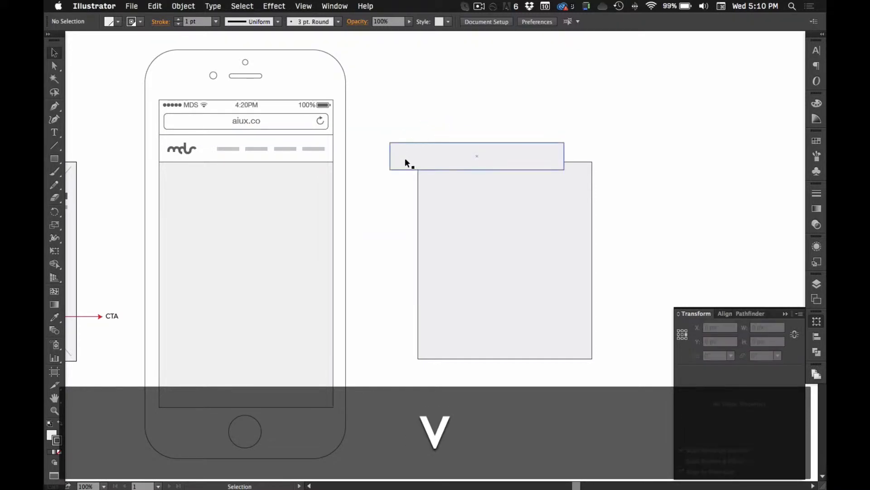
left_click(404, 159)
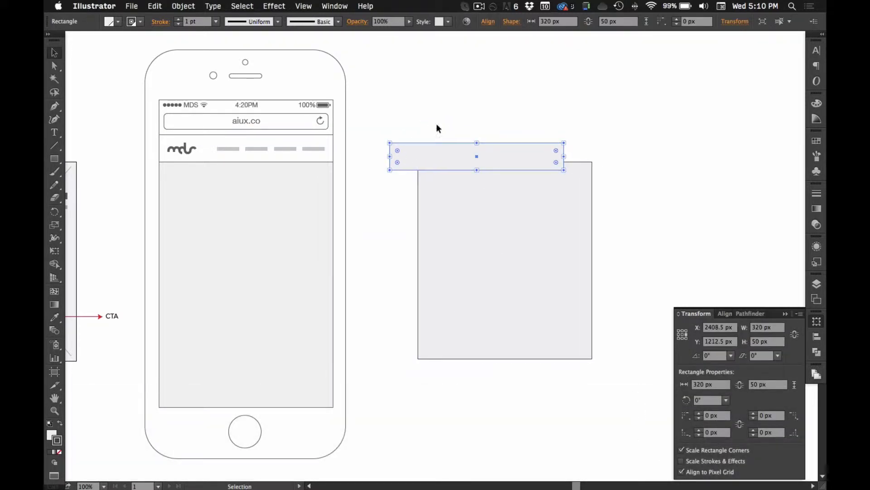
left_click(404, 134)
left_click(415, 153)
left_click_drag(414, 154, 444, 145)
left_click(415, 123)
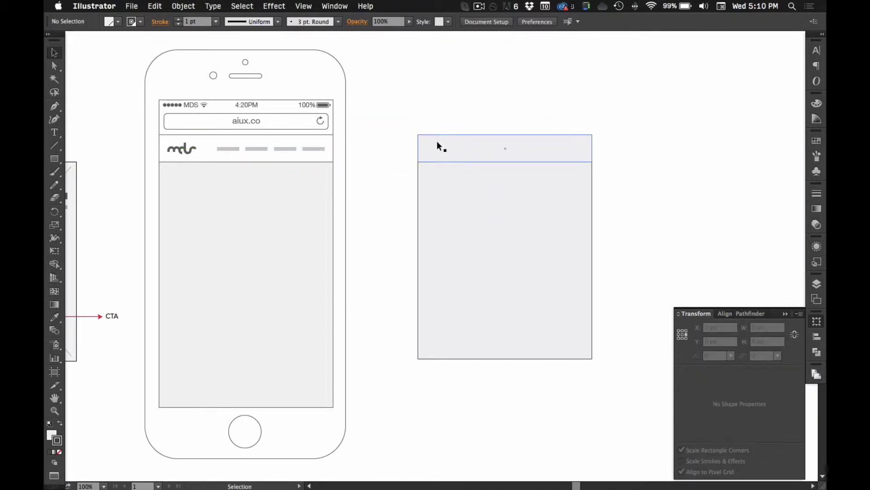
Fill the header rectangle with white (ffffff) and deselect it.
left_click(440, 147)
left_click(51, 434)
double_click(51, 434)
type("fff")
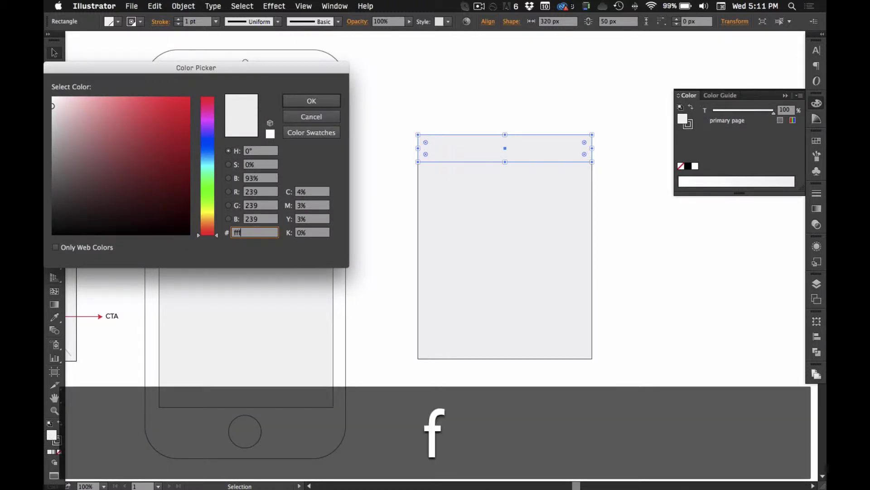
type("fff")
key("Return")
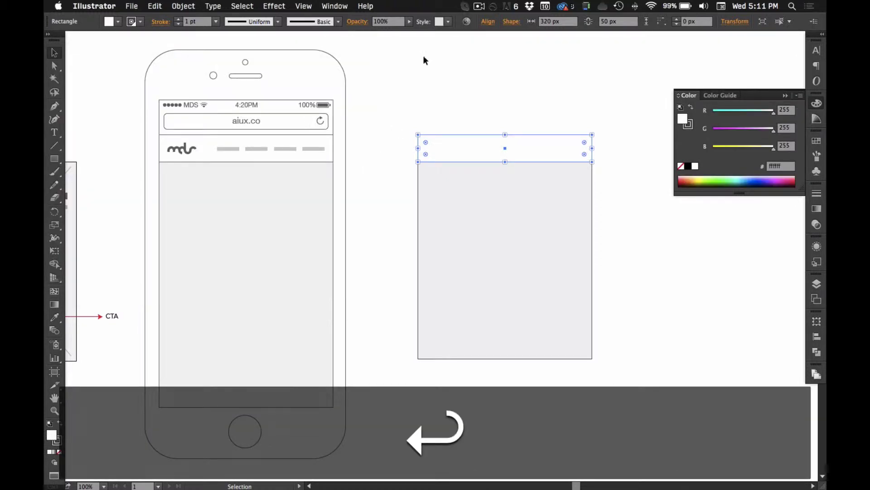
left_click(425, 50)
Examine the phone's navigation header and compare it with the new header rectangle in the wireframe.
left_click_drag(349, 184, 392, 173)
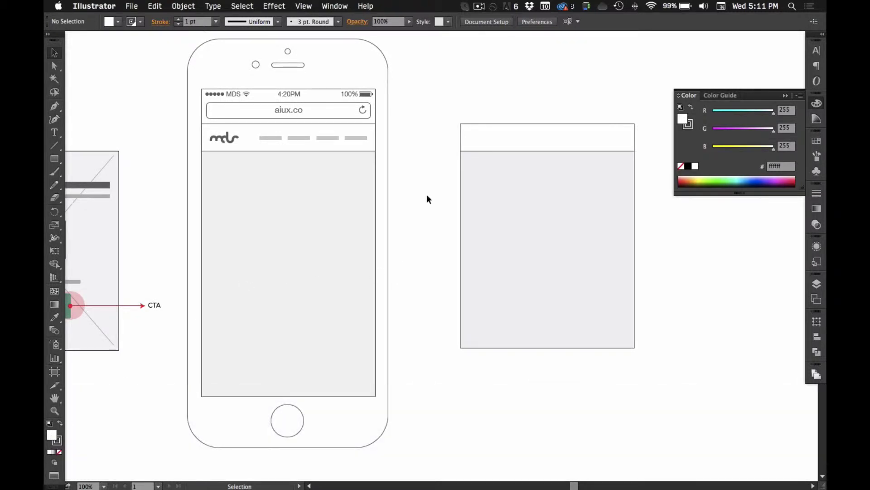
key("space")
left_click_drag(429, 194, 400, 212)
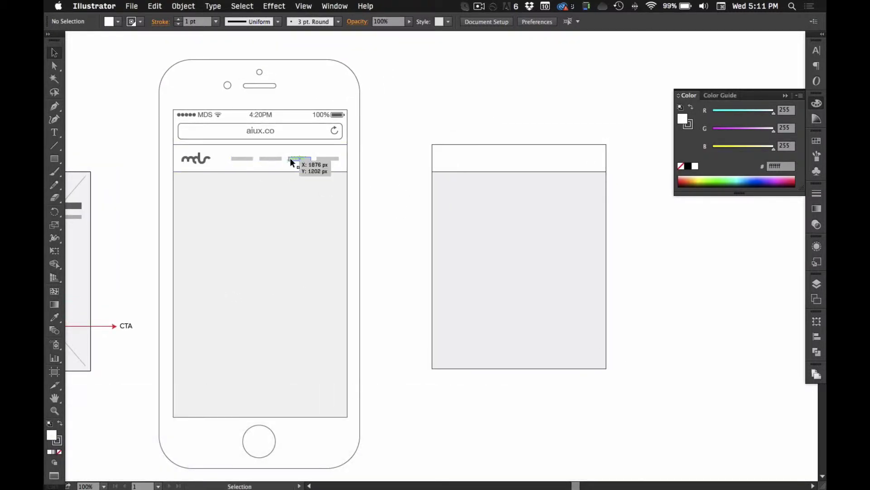
left_click(239, 158)
key("super+space")
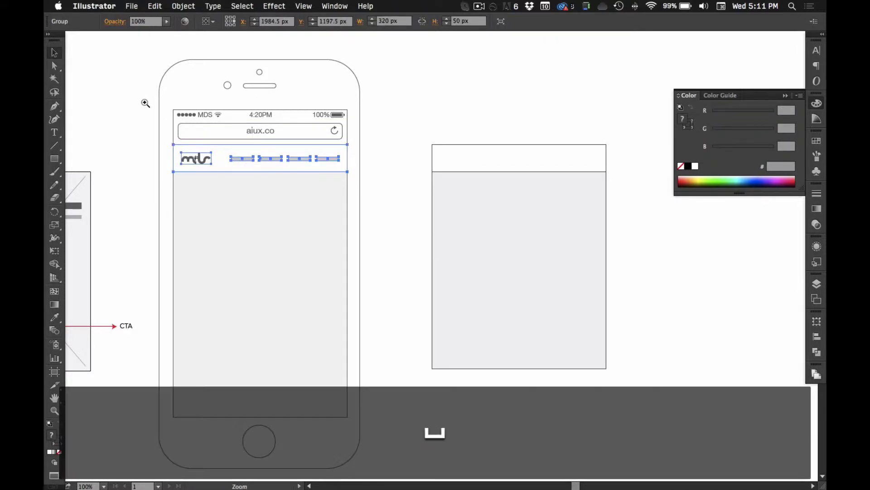
left_click_drag(140, 104, 423, 210)
left_click(431, 257, "ctrl+alt")
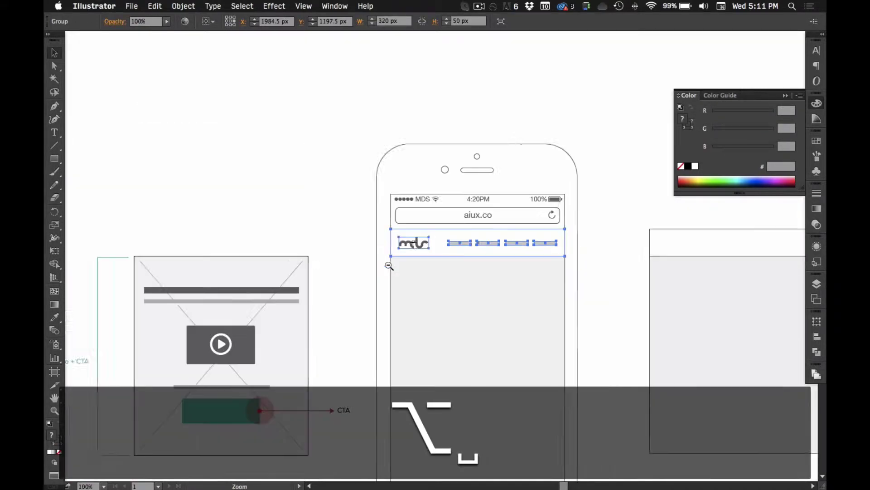
left_click(442, 210)
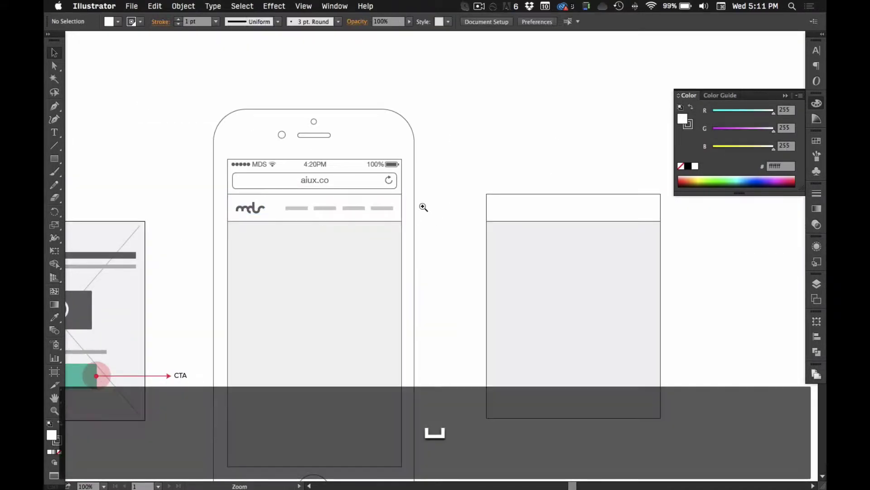
left_click(426, 206, "ctrl")
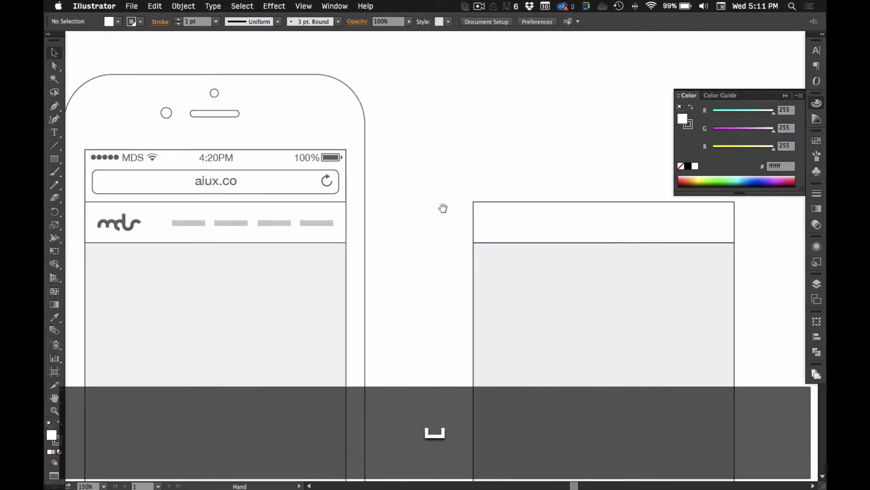
Inspect the boundary between the header rectangle and the grey rectangle up close in outline and preview mode.
left_click(507, 243)
key("ctrl+space")
left_click_drag(461, 219, 560, 338)
key("ctrl+y")
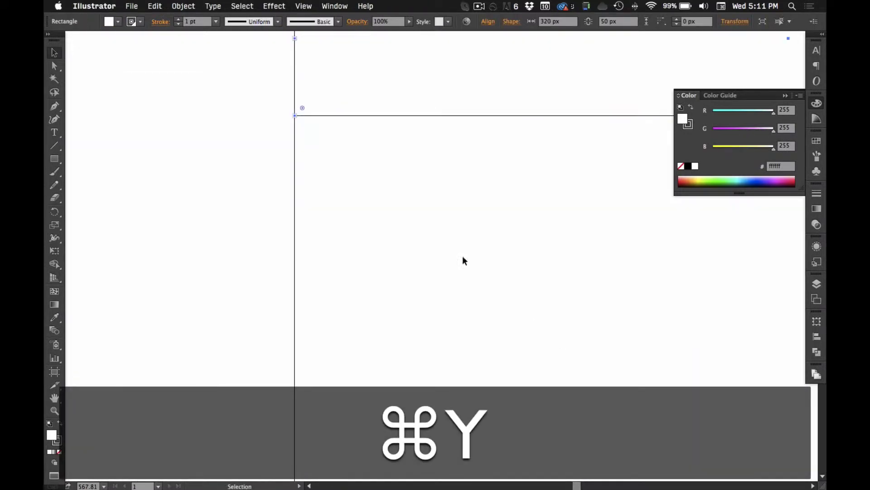
left_click(235, 93)
key("ctrl+space")
left_click_drag(319, 93, 465, 203)
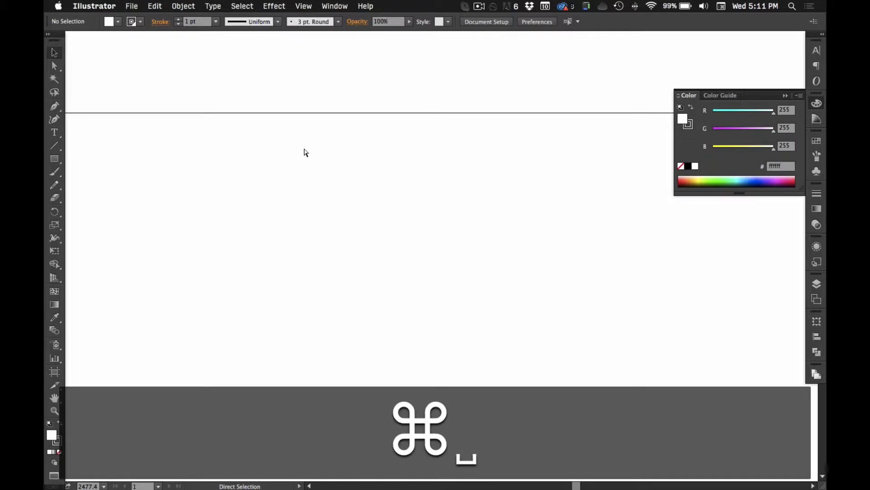
key("ctrl+minus")
key("ctrl+y")
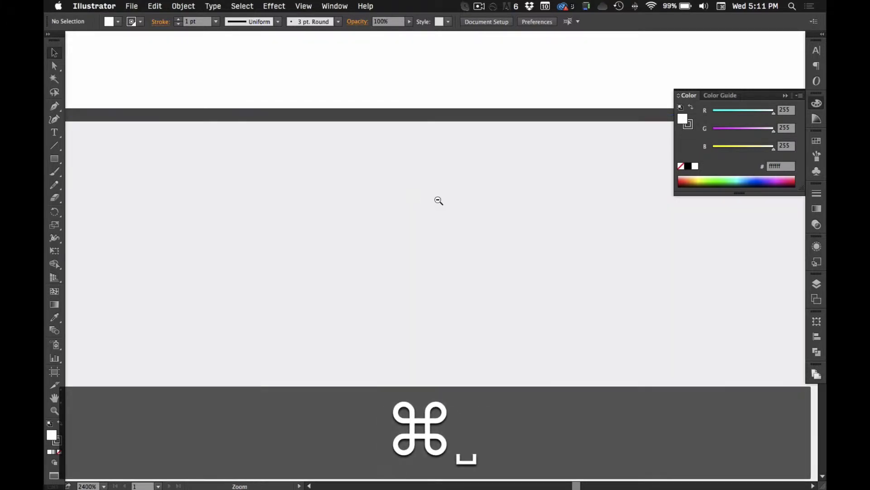
left_click(438, 201, "ctrl+alt")
left_click(438, 200, "ctrl+alt")
left_click(438, 200, "ctrl+alt")
left_click(438, 201, "ctrl+alt")
left_click(438, 201, "ctrl+alt")
left_click(438, 201, "ctrl+alt")
left_click(438, 201, "ctrl+alt")
left_click_drag(444, 300, 425, 220)
left_click(425, 220, "ctrl+alt")
left_click(433, 237, "ctrl+alt")
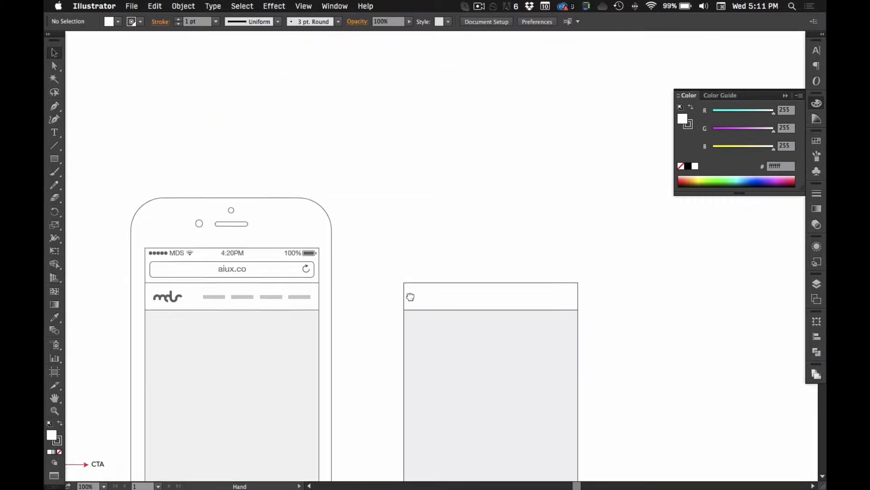
Trace the phone's last navigation placeholder with a rectangle, move it beside the phone and delete it.
left_click_drag(417, 274, 467, 169)
left_click(442, 249)
left_click(382, 217)
key("m")
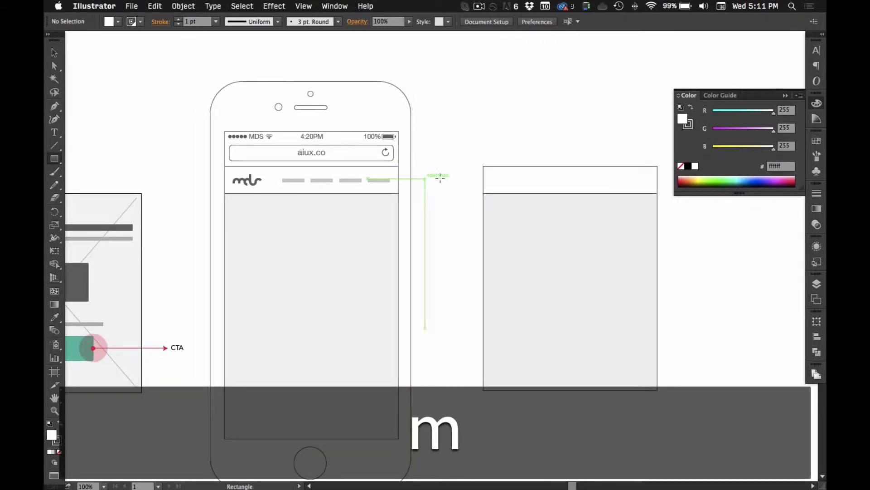
left_click_drag(324, 138, 468, 221)
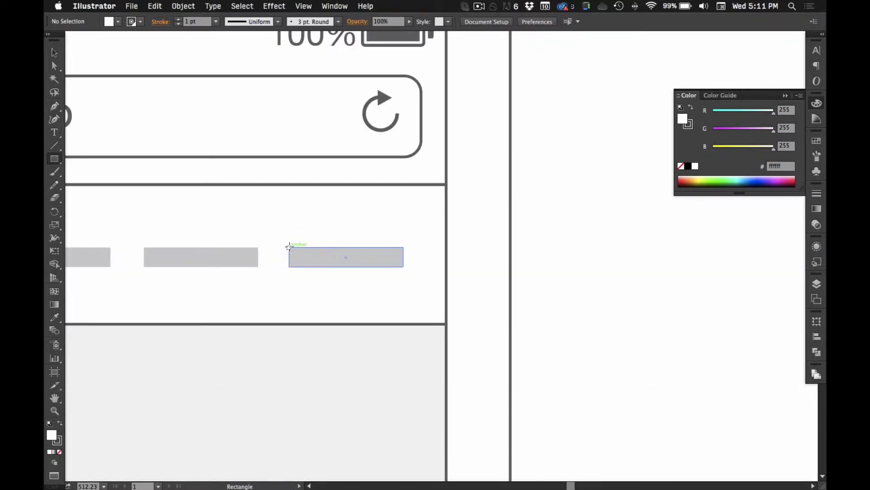
left_click_drag(289, 247, 403, 266)
key("shift+v")
left_click_drag(326, 257, 625, 258)
left_click(651, 306, "alt+super")
left_click(651, 305, "alt+super")
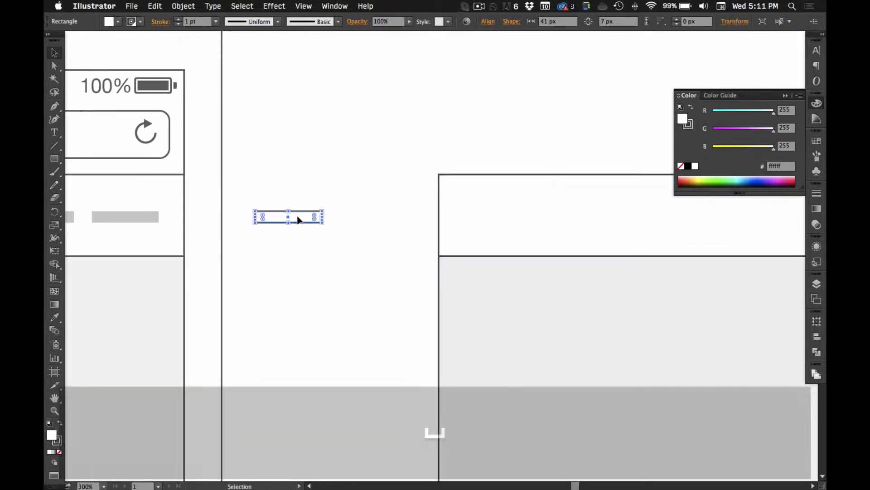
key("BackSpace")
Draw a rectangle over the phone's last navigation placeholder again and undo it.
key("m")
key("super+m")
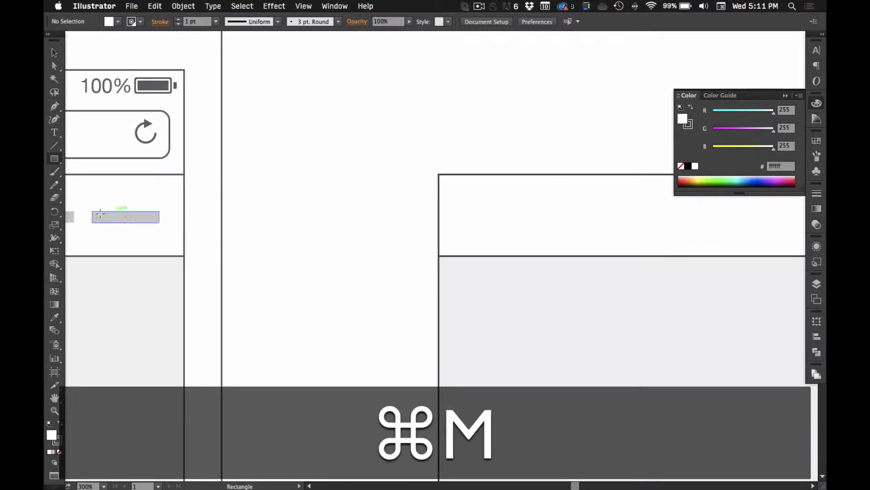
left_click_drag(94, 212, 157, 221)
key("super+z")
Create a 40 by 6 px rectangle in the gap between the phone and the wireframe and select it.
left_click(303, 214)
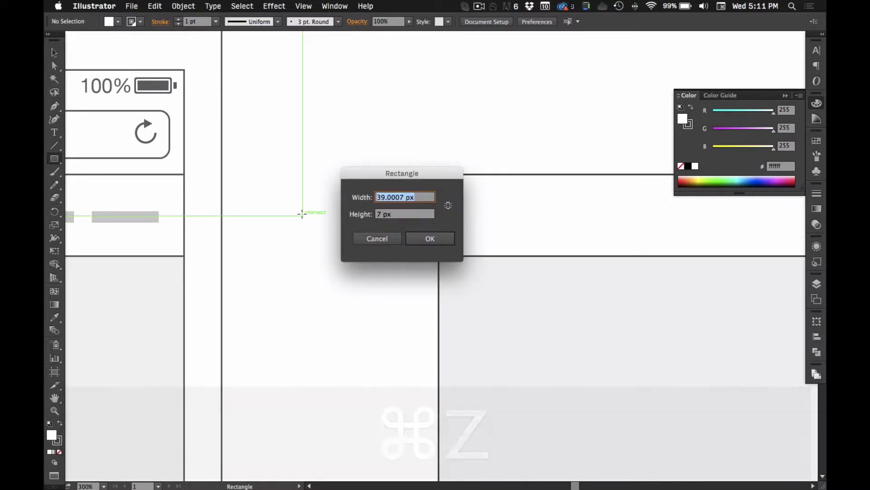
type("40")
key("Tab")
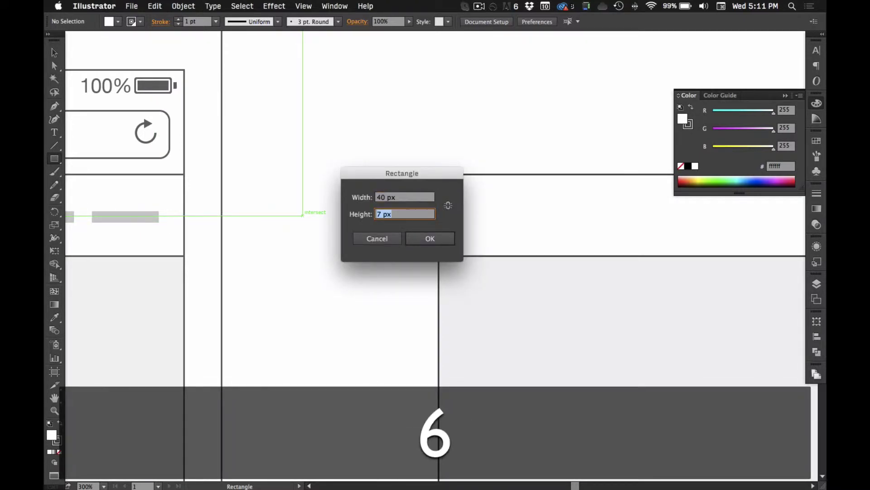
key("Return")
left_click(366, 132, "super")
key("v")
left_click(362, 221)
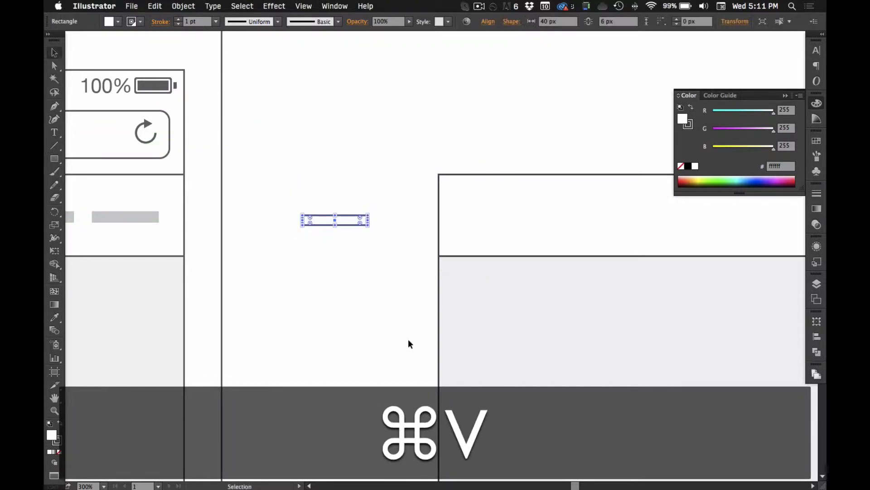
Apply the phone navigation placeholder's grey fill (cccccc) without a stroke to the small rectangle using the Eyedropper, and deselect it.
key("i")
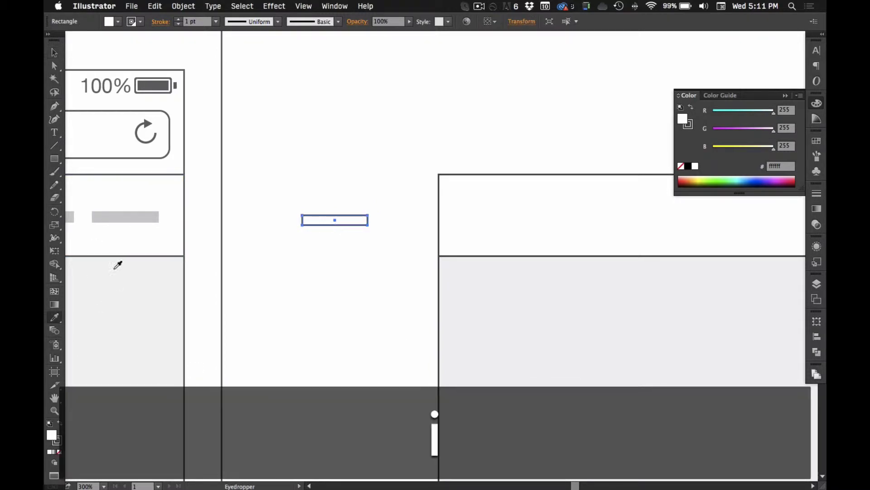
left_click(134, 220)
left_click(390, 187, "super")
key("v")
left_click(394, 190, "alt+super")
left_click(400, 187, "alt+super")
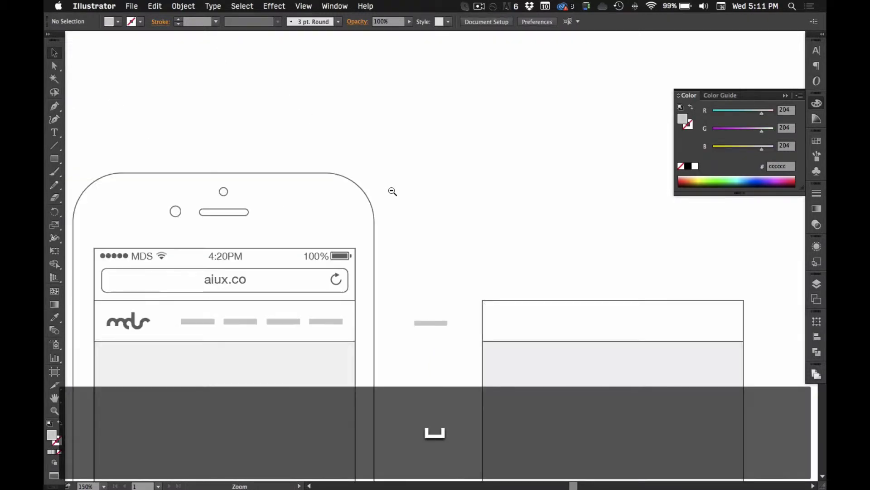
Move the small grey bar into the wireframe's header, slightly left of its centre.
left_click_drag(488, 302, 454, 237)
left_click_drag(403, 256, 568, 260)
left_click(527, 211)
left_click_drag(558, 217, 418, 204)
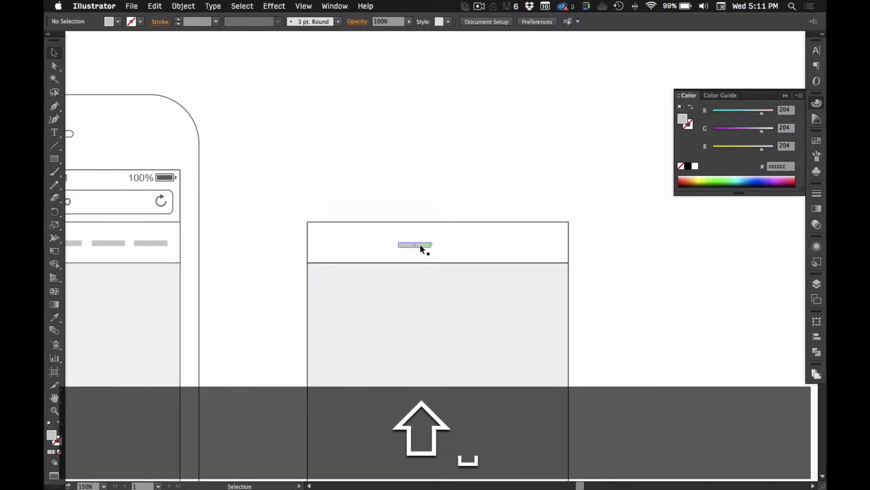
Duplicate the grey bar three times at equal spacing along the header to make a row of four navigation placeholders.
left_click_drag(421, 244, 457, 247)
key("super+d")
key("super+d")
left_click(460, 144)
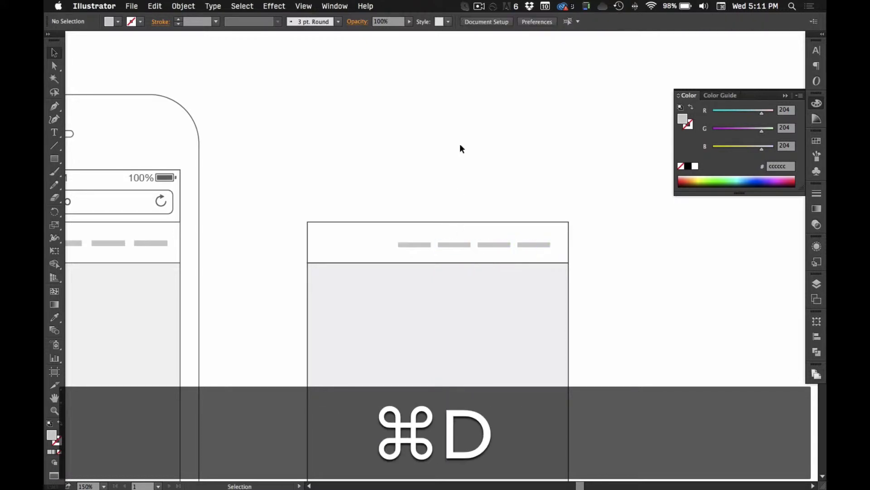
Draw a horizontal line above the header, as wide as the first navigation placeholder and aligned with it.
left_click_drag(435, 164, 449, 177)
key("backslash")
left_click_drag(462, 194, 486, 195)
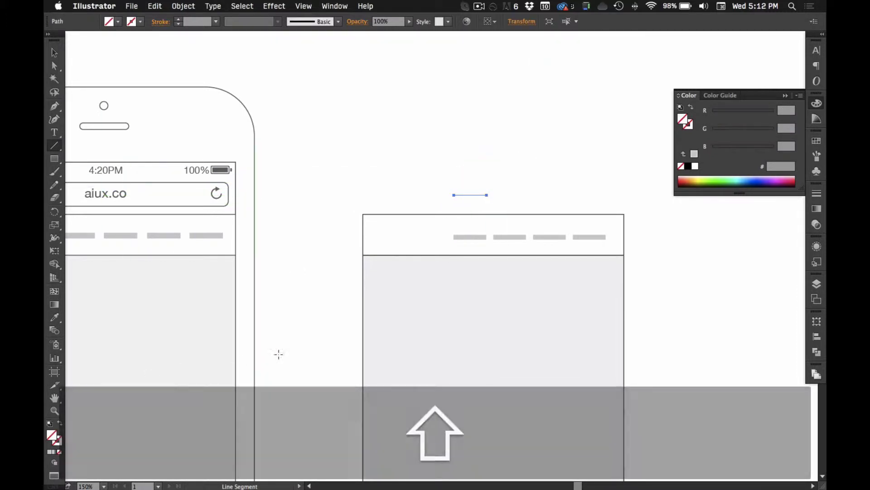
Sample the navigation placeholder's grey (cccccc) for the line, use it as the stroke colour without a fill, and deselect the line.
key("i")
left_click(473, 236)
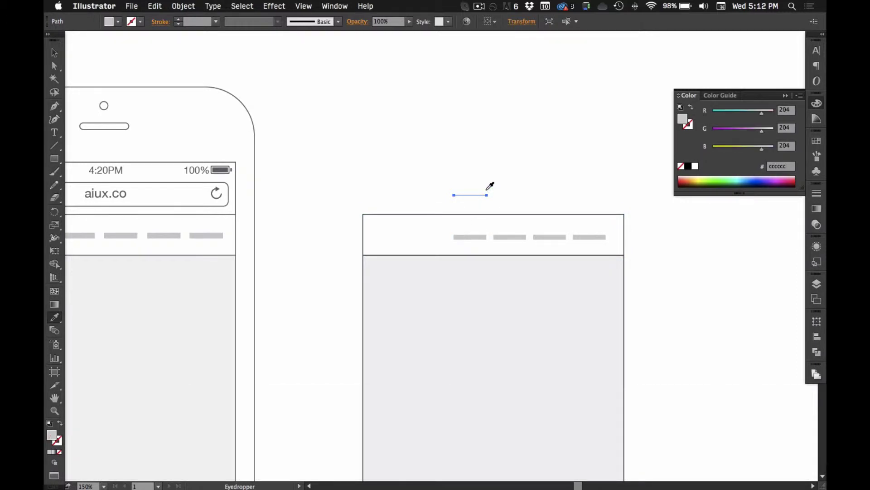
key("a")
left_click(486, 194)
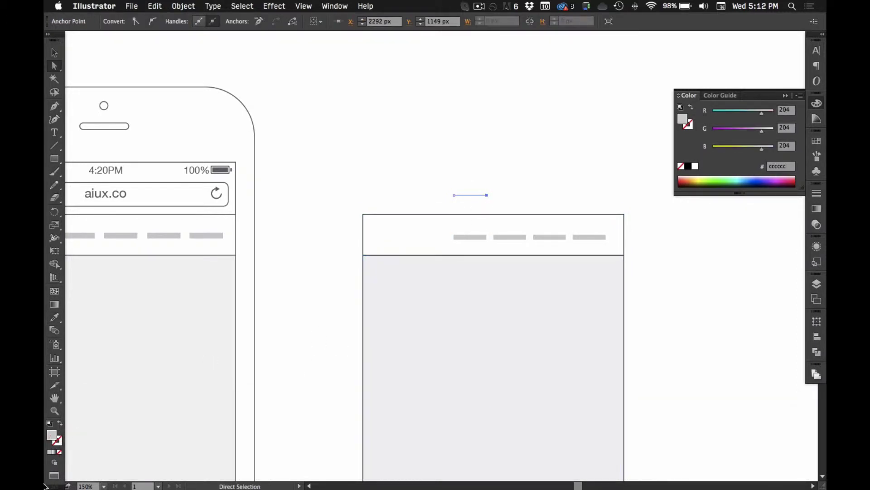
left_click(352, 109)
Shorten the grey line to about half its length by moving its right end point horizontally.
key("super+space")
left_click_drag(462, 237, 593, 331)
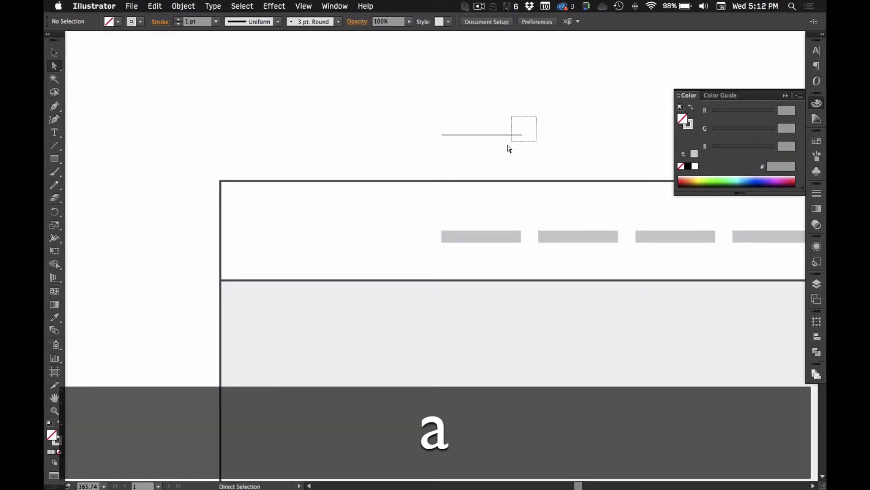
left_click_drag(508, 150, 485, 139)
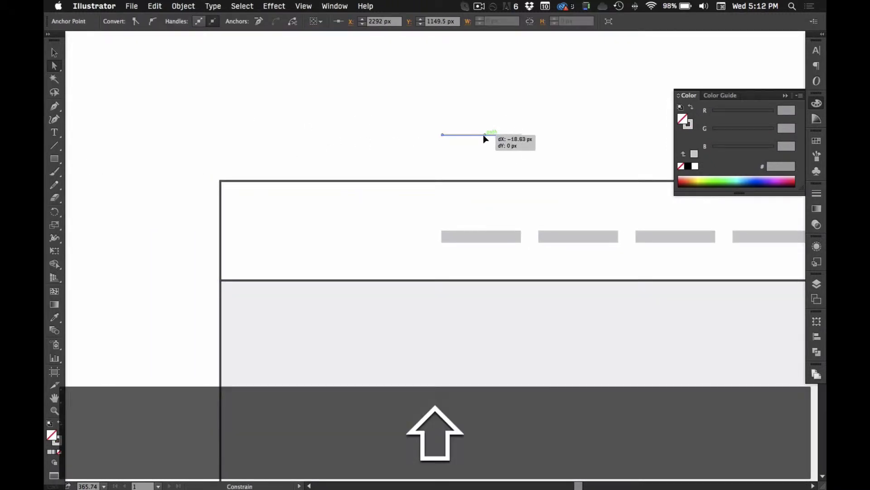
left_click(502, 154)
Try to select only the right-hand anchor points of the first navigation placeholder in the header.
left_click(520, 236)
left_click(531, 222)
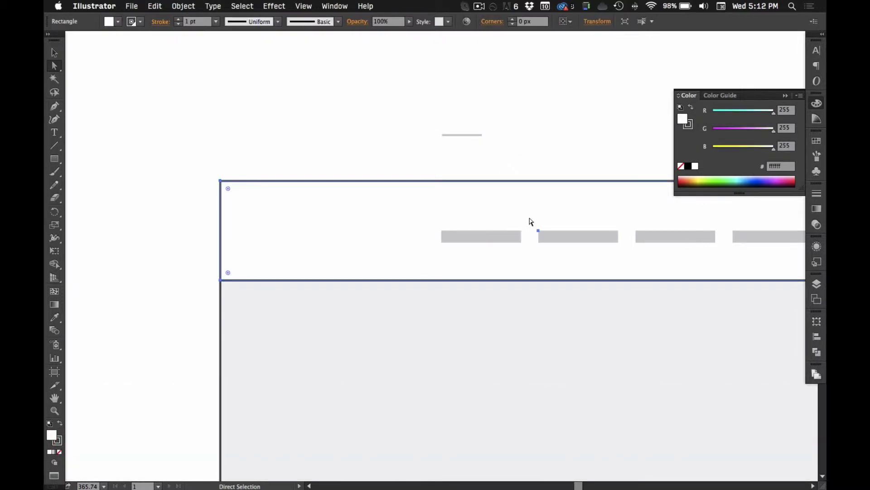
key("v")
left_click(514, 236)
key("a")
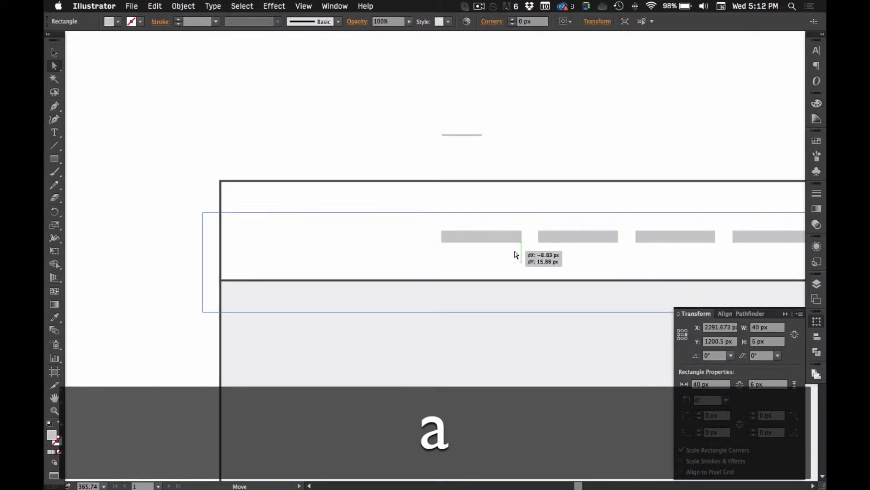
key("super+v")
left_click(512, 232)
key("a")
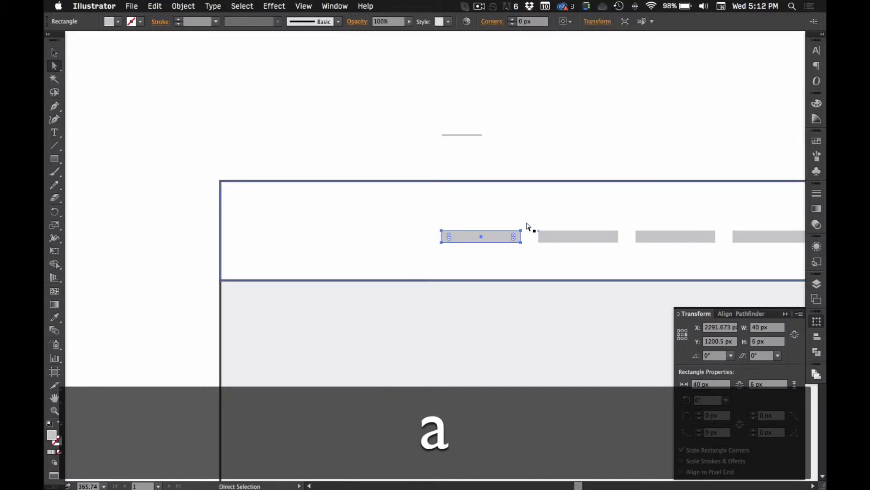
Isolate the first navigation placeholder, try shortening it from its right-hand corner points, and revert the attempt.
key("v")
double_click(494, 234)
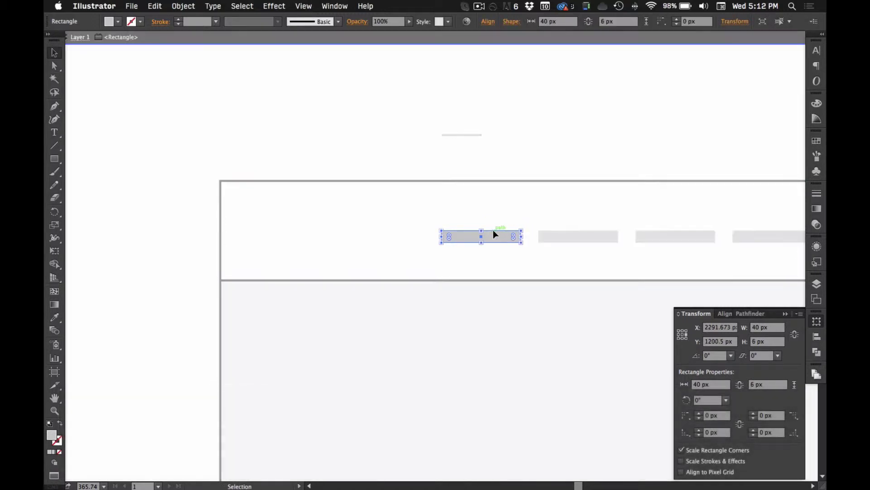
key("a")
left_click_drag(539, 271, 539, 272)
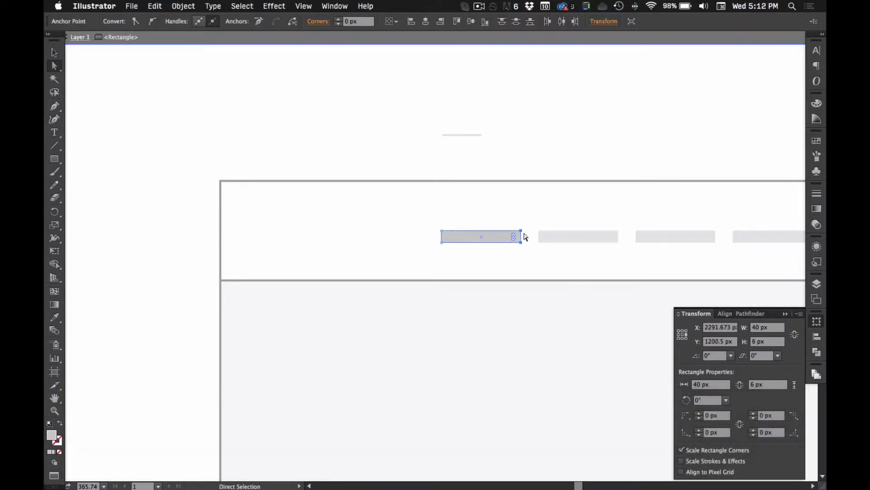
left_click_drag(523, 235, 492, 233)
key("shift+super+z")
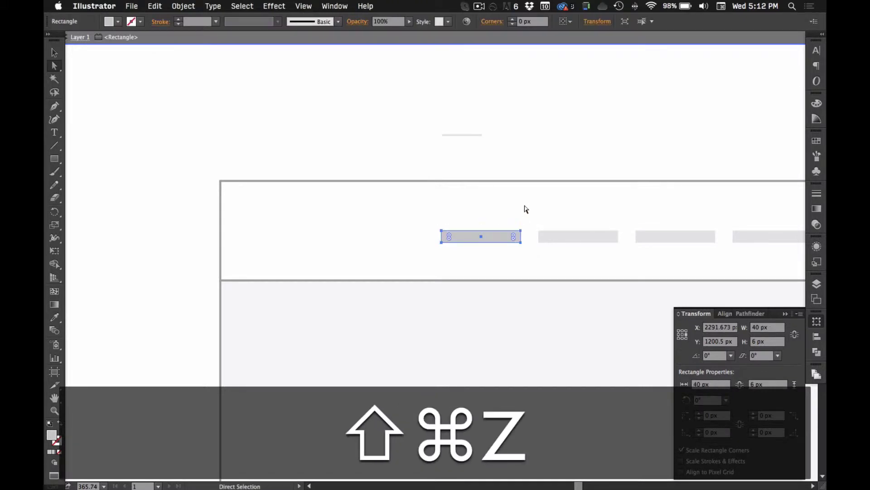
key("shift+super+z")
Lengthen the grey line back to the first placeholder's width and duplicate it three times in an evenly spaced row.
key("a")
left_click_drag(482, 135, 522, 138)
key("super+minus")
key("super+minus")
key("v")
left_click_drag(357, 235, 411, 235)
key("alt+shift+super+d")
key("super+d")
Set the stroke weight of all four grey lines above the header to 4 pt and deselect them.
left_click_drag(442, 200, 505, 157)
key("v")
left_click_drag(392, 180, 596, 202)
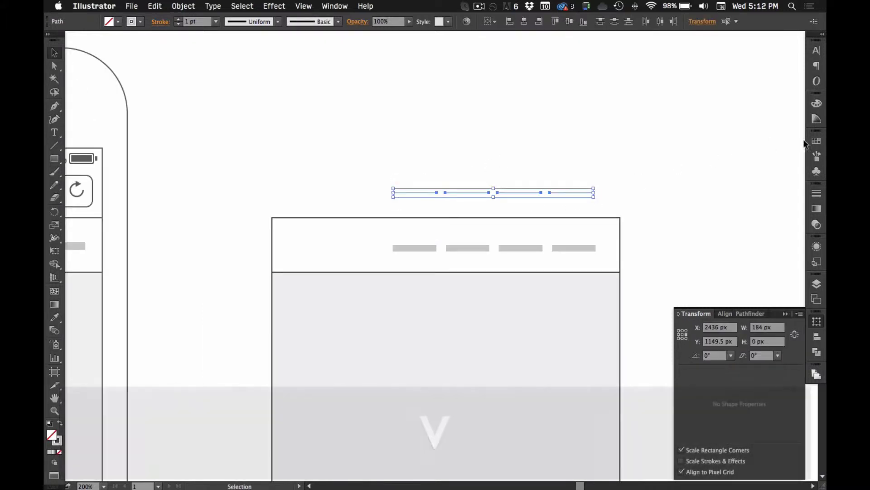
left_click(816, 193)
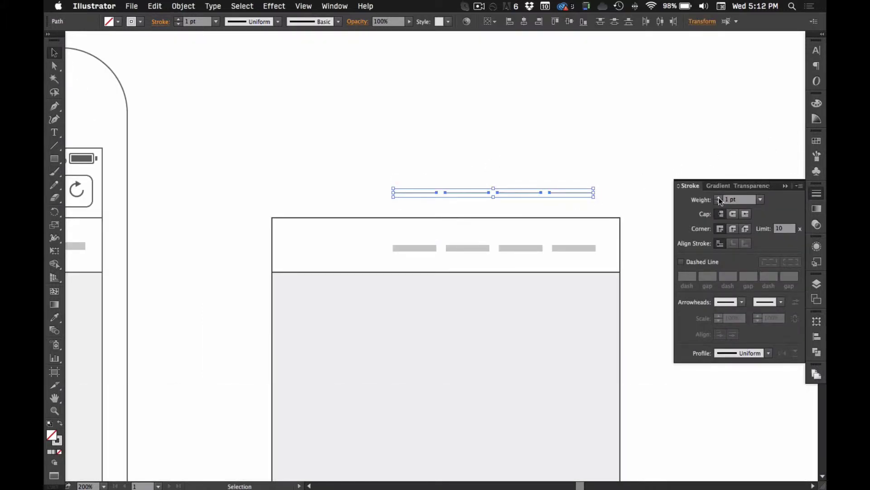
left_click(719, 198)
left_click(719, 199)
left_click(718, 198)
left_click(610, 141)
key("space")
left_click_drag(531, 130, 531, 62)
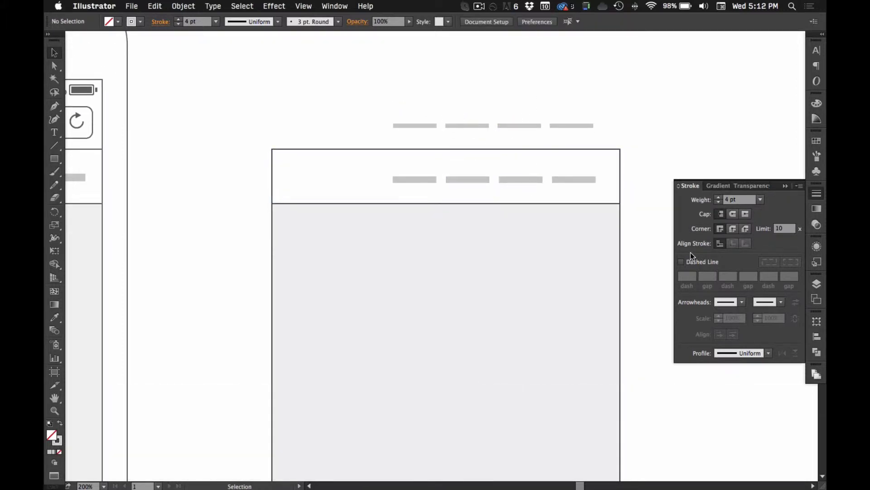
Delete the four original rectangular navigation placeholders from the new wireframe's header.
key("space")
left_click_drag(429, 135, 459, 154)
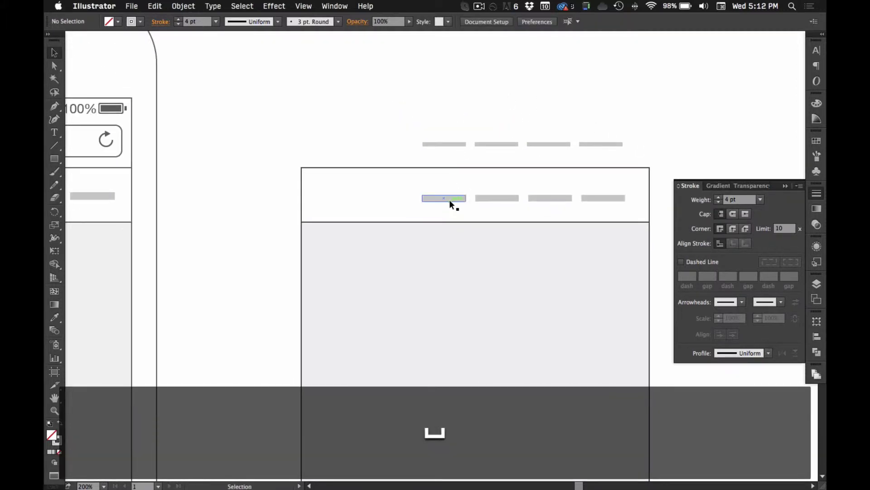
left_click(444, 198)
left_click(495, 198, "shift")
left_click(531, 198, "shift")
left_click(582, 198, "shift")
key("shift+backslash")
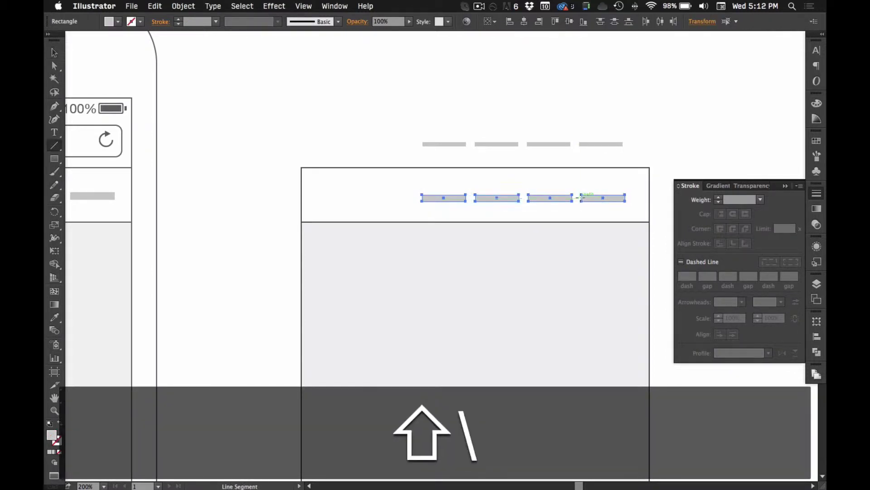
key("BackSpace")
Group the four grey lines above the header and move the group into the header as its navigation row.
key("v")
left_click_drag(570, 142, 624, 148)
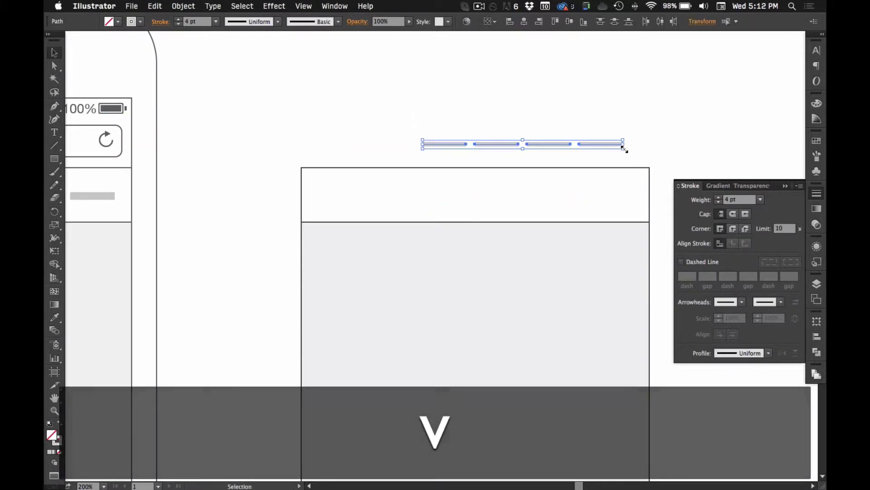
key("super+g")
key("super+v")
key("shift+super+v")
left_click_drag(543, 143, 556, 194)
Copy the logo from the header group inside the phone mockup.
key("space")
left_click_drag(473, 102, 554, 165)
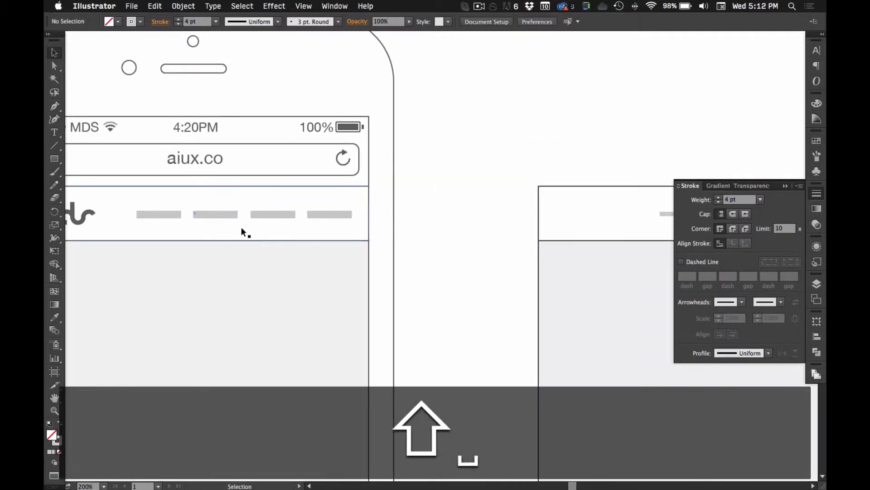
key("space")
left_click_drag(241, 227, 320, 217)
double_click(153, 201)
left_click(152, 201)
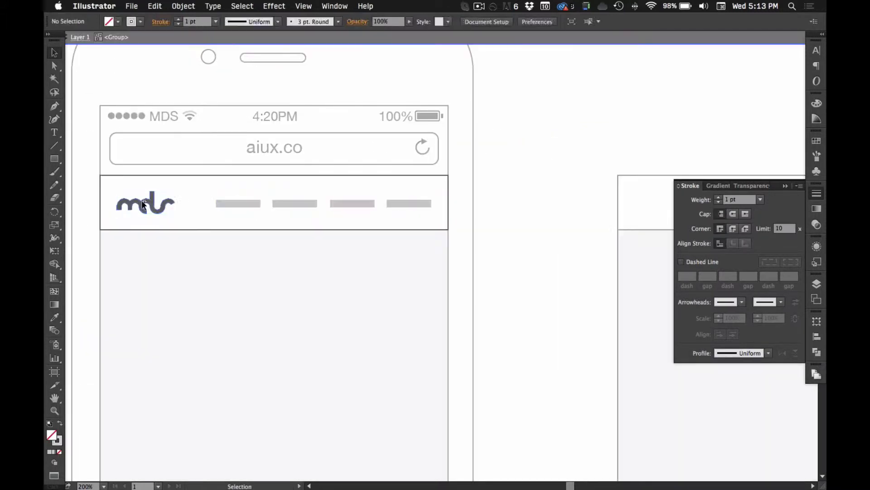
key("super+c")
Leave the phone's header group, paste the logo and place it at the left side of the new wireframe's header.
double_click(530, 108)
key("space")
left_click_drag(576, 184, 375, 173)
key("super+v")
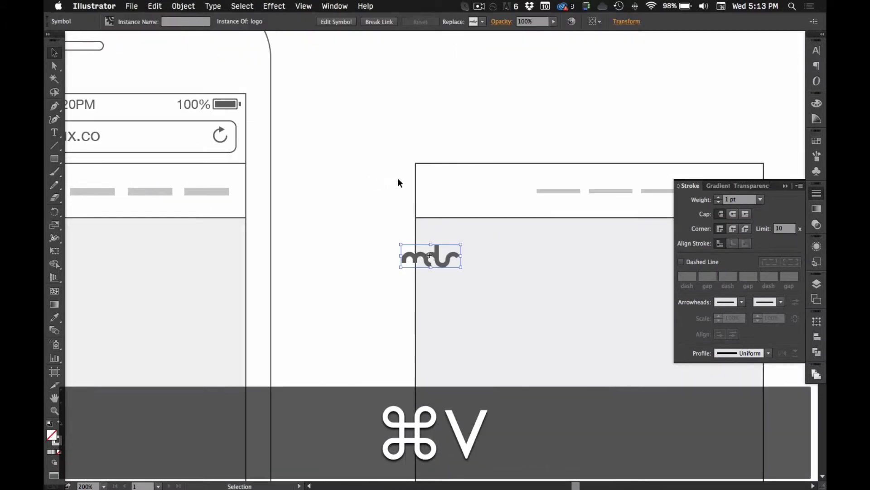
left_click_drag(428, 254, 467, 187)
left_click(463, 132)
Move the group of navigation lines so that its right end meets the header's right edge.
key("space")
left_click_drag(462, 132, 355, 125)
key("space")
left_click(420, 199, "alt+super")
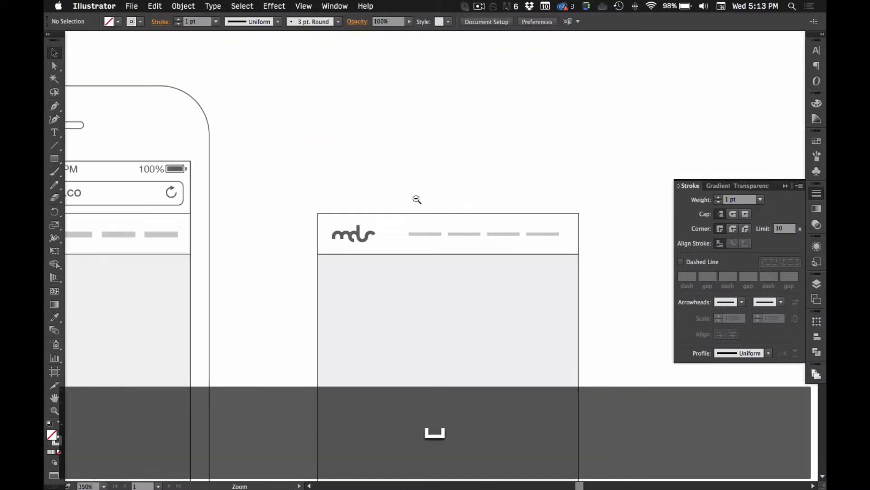
left_click(419, 198, "alt+super")
left_click_drag(432, 261, 513, 144)
left_click(573, 162)
key("super+space")
left_click_drag(399, 117, 649, 202)
key("super+space")
left_click_drag(464, 145, 606, 295)
key("v")
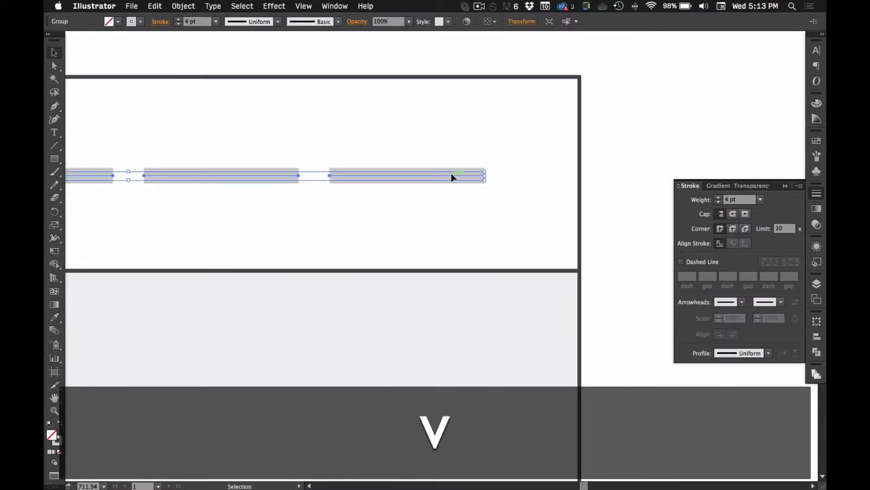
left_click_drag(452, 175, 566, 178)
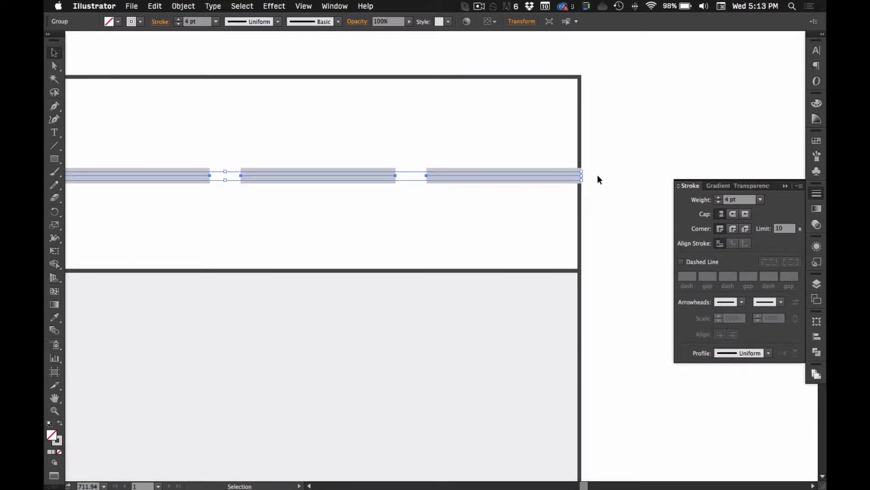
Fine-tune the line group's right end against the header's border in outline view, toggling the smart guides for the check.
key("super+space")
left_click_drag(549, 140, 614, 214)
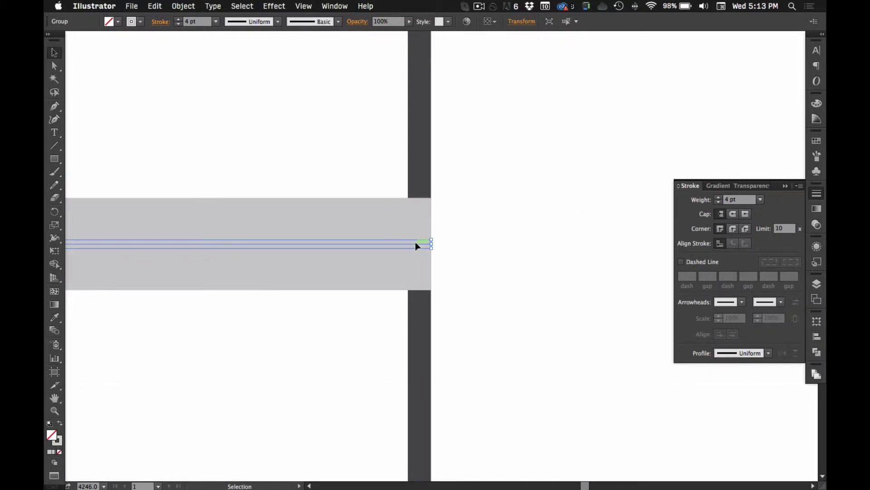
left_click_drag(416, 244, 398, 246)
key("shift+super+y")
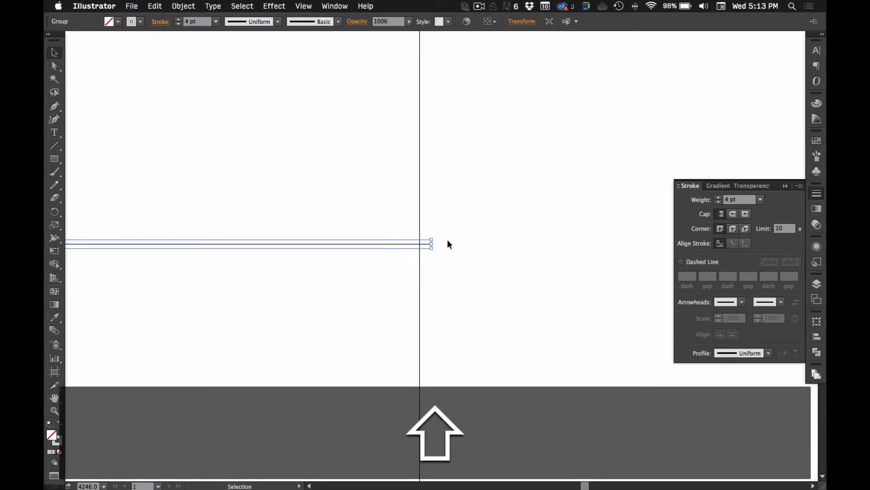
left_click(441, 253)
left_click(404, 243)
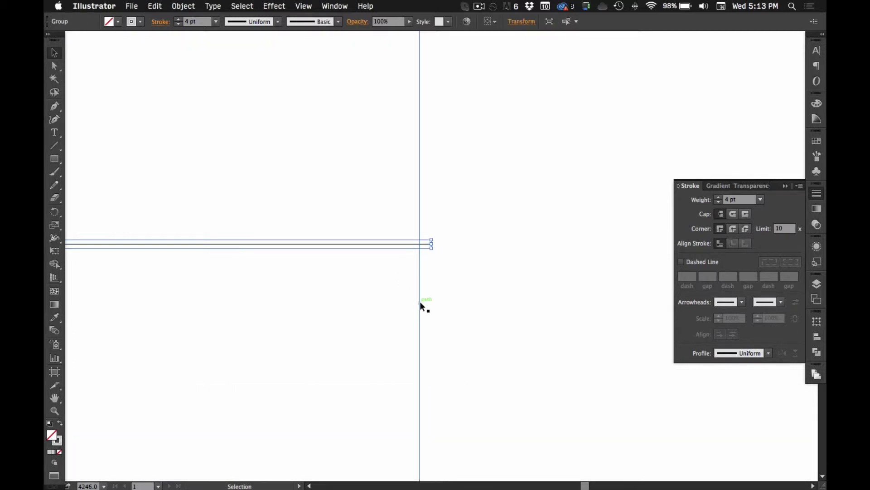
key("Right")
key("super+u")
key("super+y")
key("super+u")
key("shift+super+u")
key("shift+super+i")
Shift the navigation line group about 20 px inward from the header's right edge and deselect it.
key("super+space")
left_click_drag(560, 210, 459, 258)
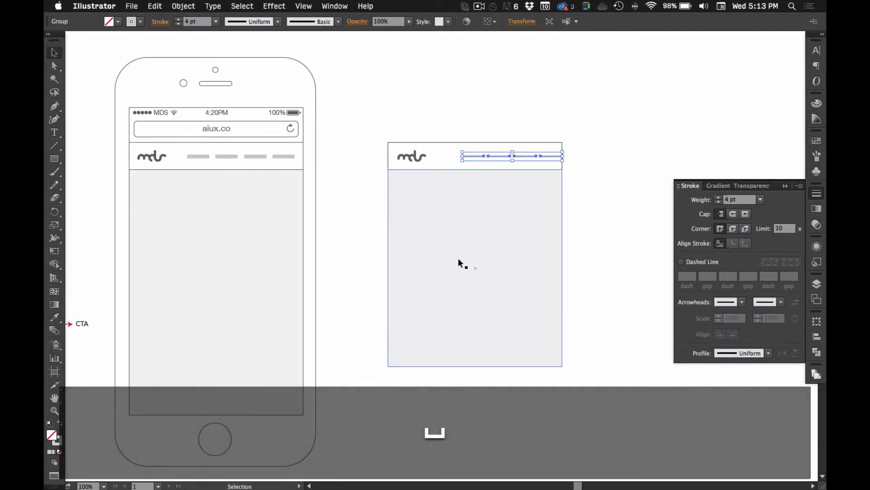
key("v")
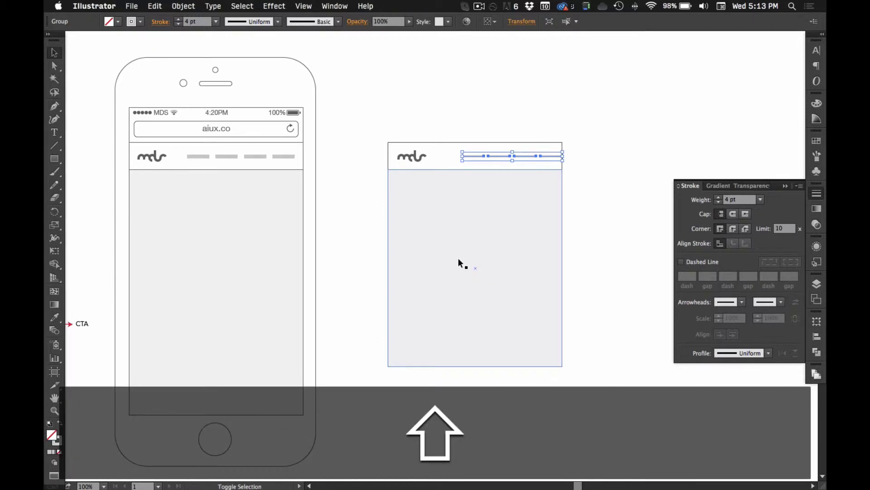
key("shift+Left")
key("shift+Left")
left_click(458, 257)
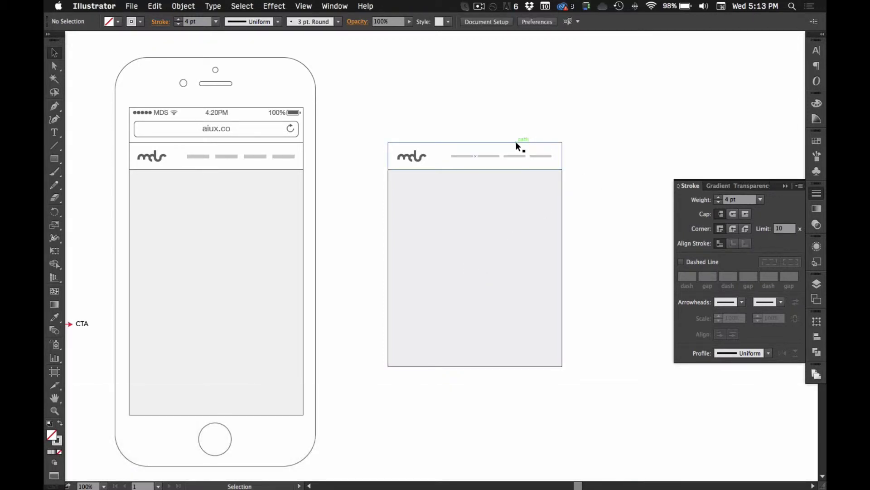
Try shifting the navigation line group one more large increment toward the logo, and move it back.
key("space")
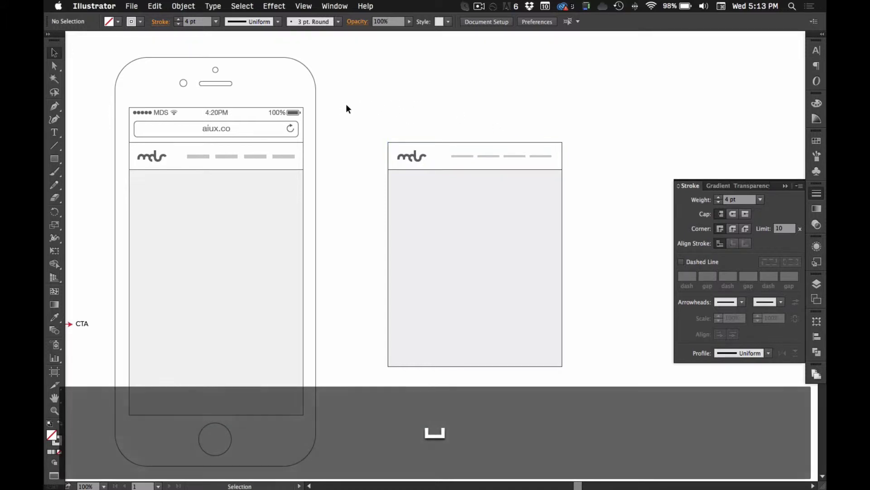
key("space")
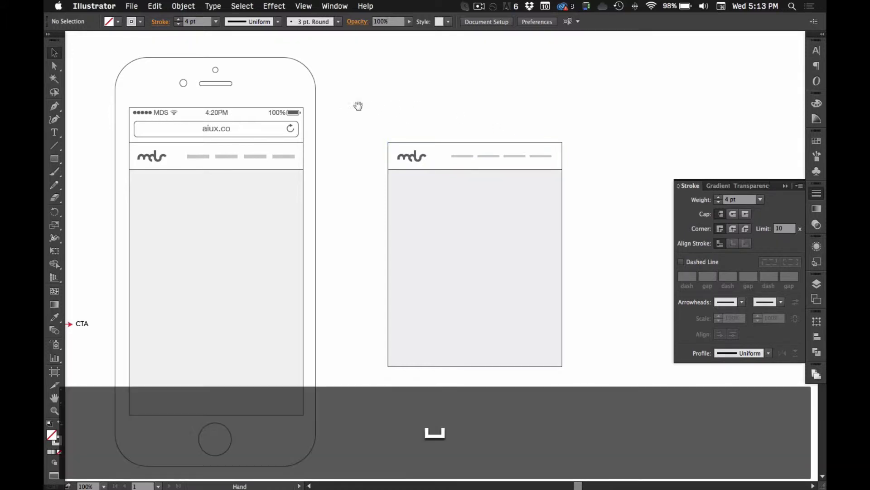
left_click_drag(357, 105, 353, 87)
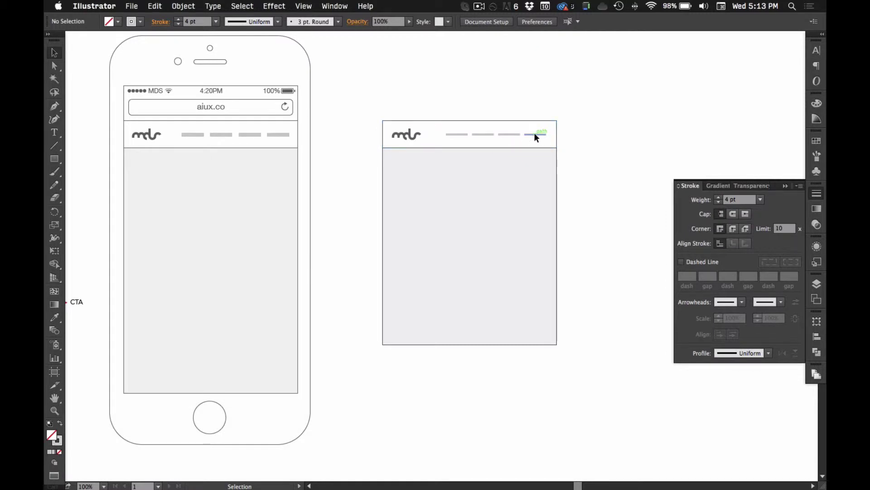
left_click(535, 134, "shift")
key("shift+Left")
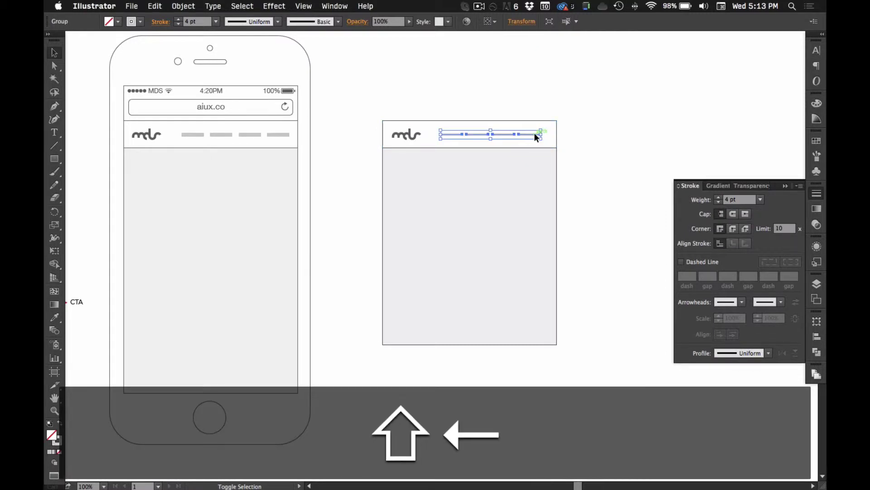
key("shift+Right")
left_click(563, 92)
Nudge the navigation line group by a single small increment toward the logo.
key("super+space")
left_click_drag(372, 110, 612, 208)
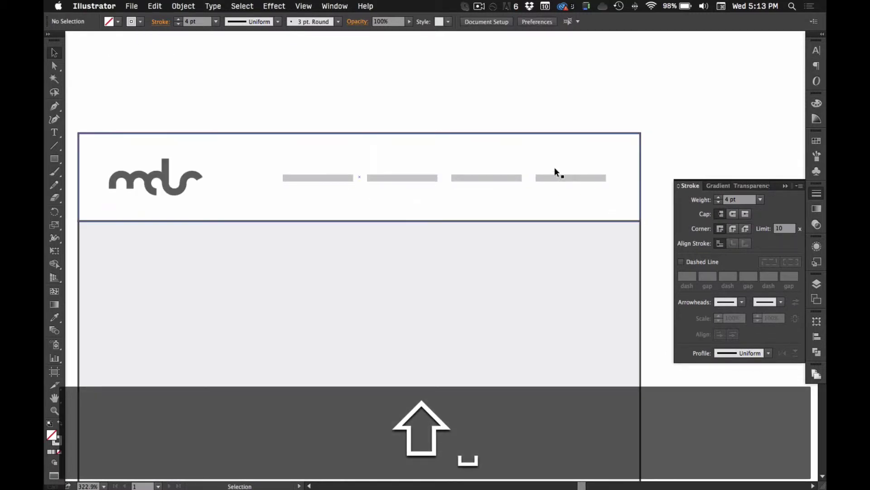
left_click(563, 178)
key("Left")
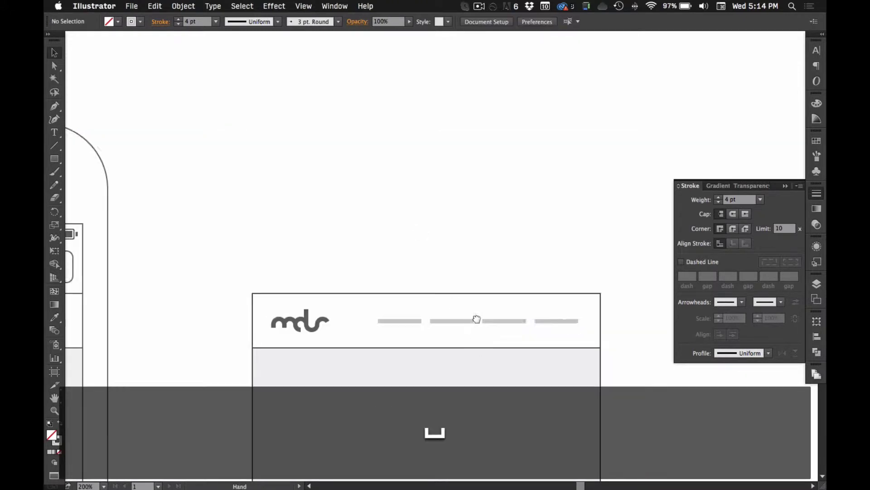
Draw a diagonal line about 461 px long across the hero rectangle, from just inside its upper-left corner to its lower-right corner.
left_click_drag(476, 318, 481, 154)
left_click(488, 177, "alt+super")
left_click(489, 177, "alt+super")
left_click_drag(344, 336, 574, 186)
left_click(539, 222, "alt+super")
scroll(521, 218, "up", 1)
scroll(504, 221, "right", 3)
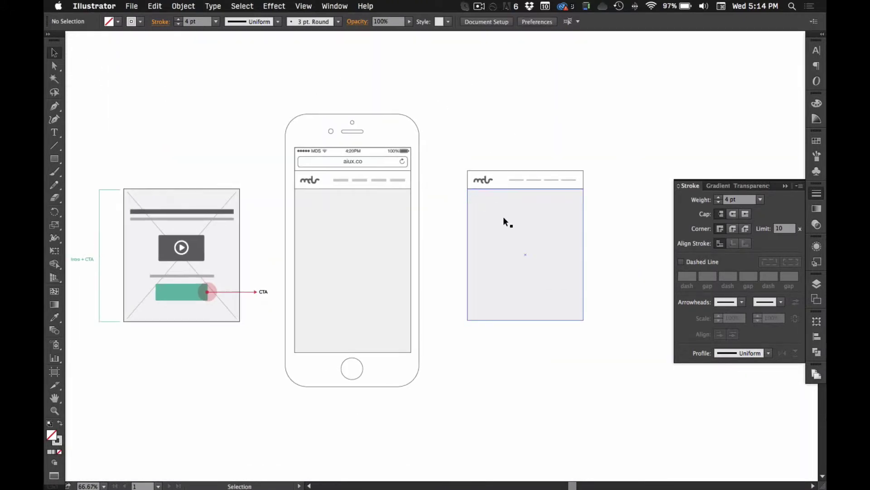
left_click(537, 254)
left_click(467, 235, "super")
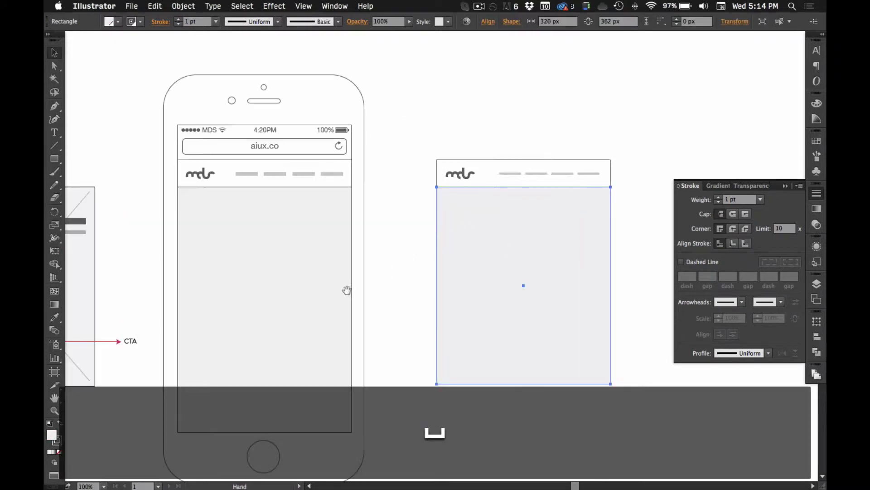
left_click_drag(334, 293, 556, 243)
left_click_drag(368, 234, 172, 247)
scroll(350, 247, "right", 2)
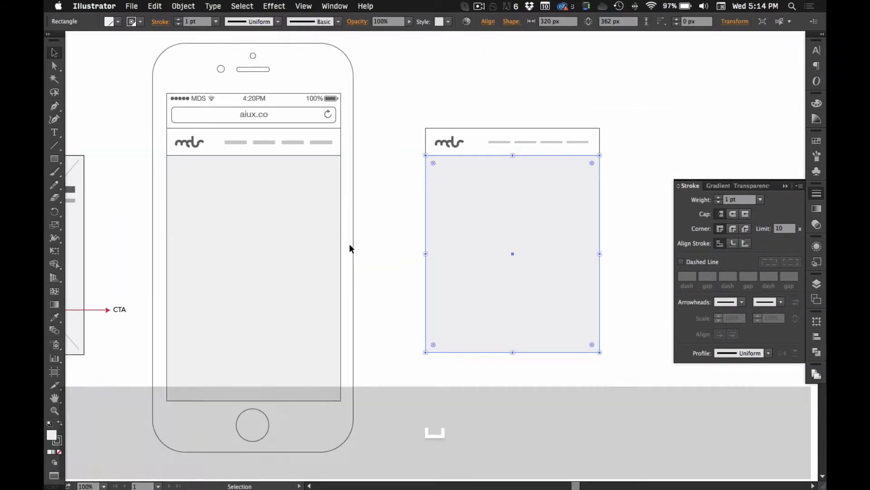
scroll(316, 245, "right", 5)
key("backslash")
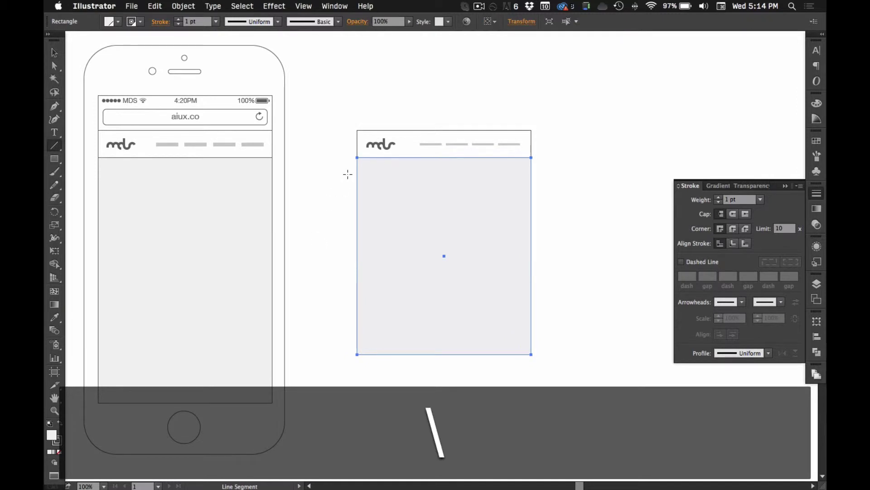
left_click_drag(359, 160, 526, 349)
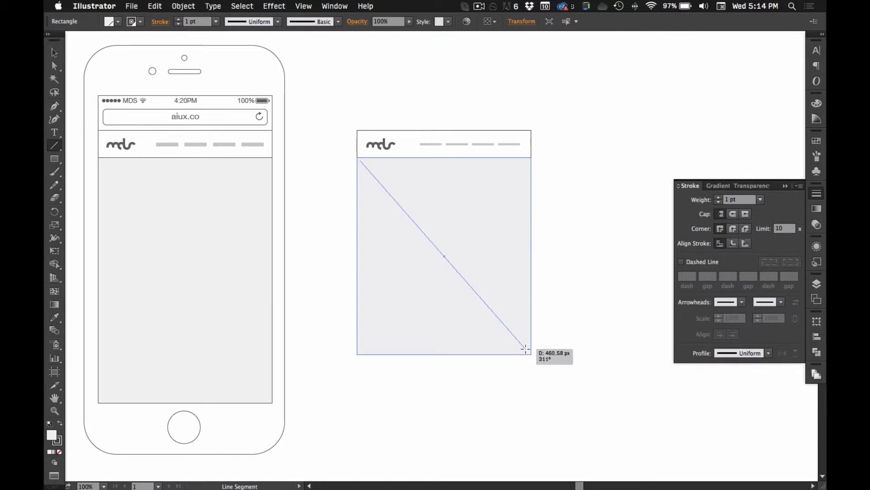
left_click_drag(526, 349, 525, 349)
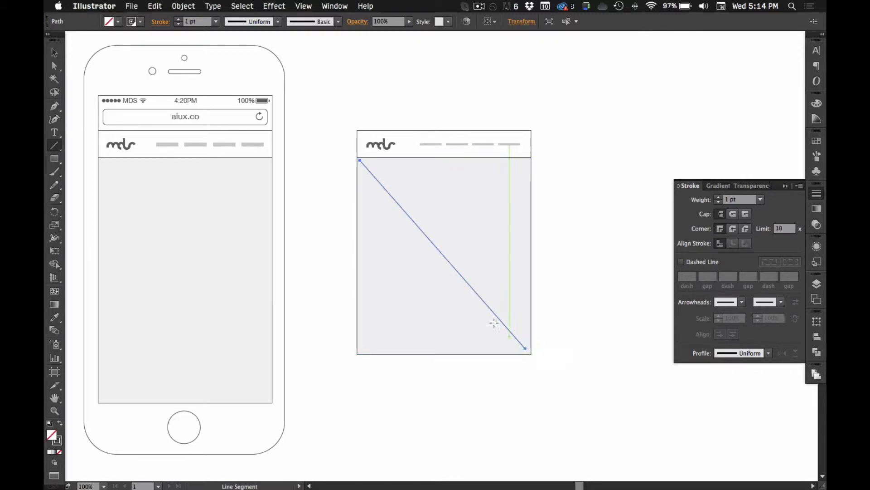
Draw the opposite diagonal across the hero rectangle, from just inside its upper-right corner to its lower-left corner.
left_click(490, 318, "super")
left_click(502, 316, "super")
left_click_drag(280, 65, 402, 231)
left_click(402, 231, "alt+super")
left_click_drag(407, 271, 386, 311)
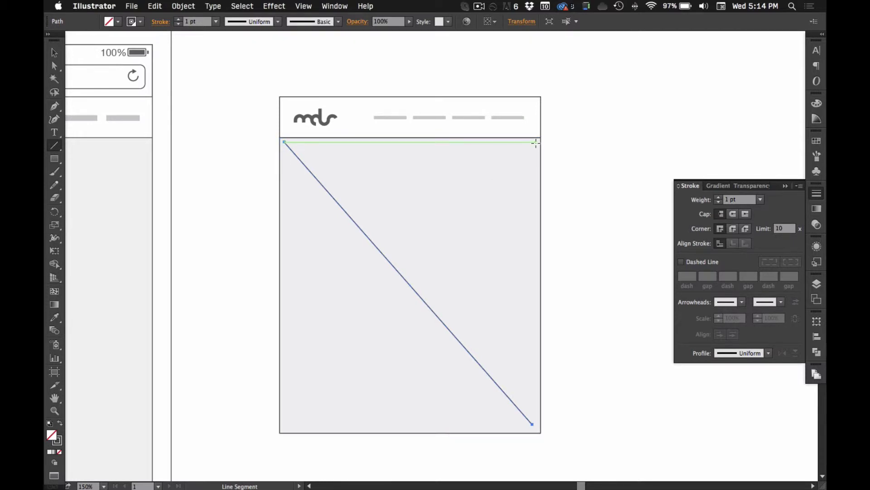
left_click_drag(536, 144, 325, 462)
Try extending the second diagonal to the hero rectangle's lower-left corner with a 10 pt stroke, and undo both changes.
key("super+a")
left_click(266, 424)
left_click(267, 113)
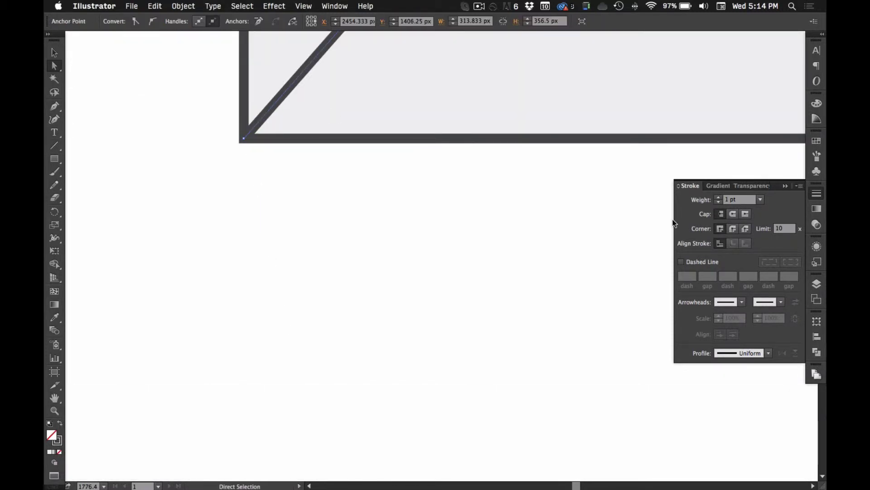
left_click(720, 198, "shift")
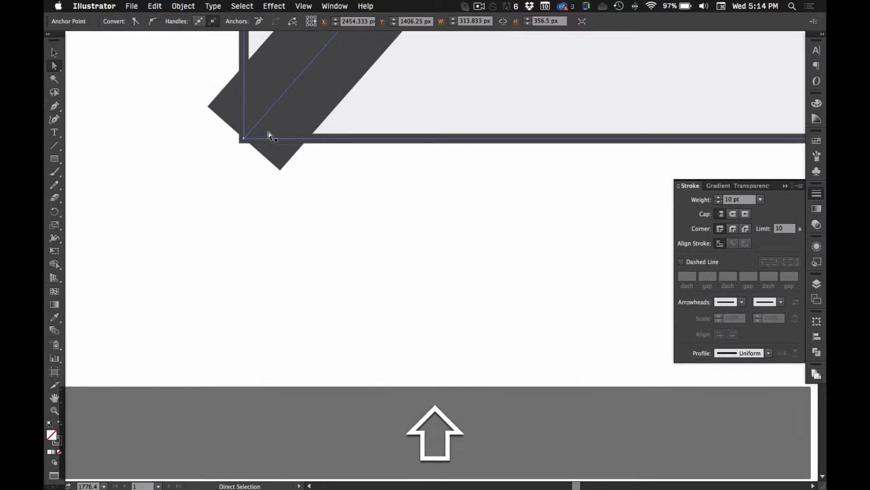
key("super+z")
key("super+z")
left_click(426, 196)
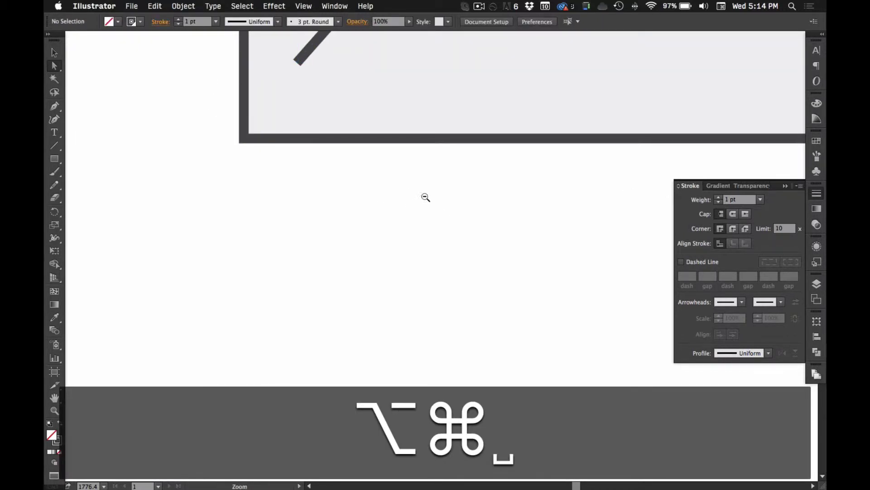
Select both diagonal lines across the hero rectangle and set their opacity to 20%.
left_click(426, 197, "alt+super")
left_click(426, 196, "alt+super")
left_click(425, 196, "alt+super")
left_click(426, 196, "alt+super")
left_click(437, 199, "alt+super")
left_click(497, 213, "alt")
left_click(501, 212, "alt")
left_click(501, 211)
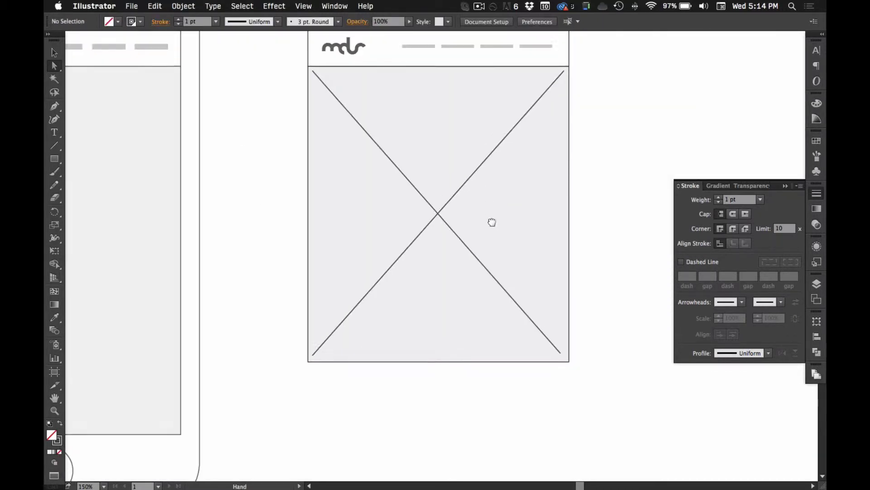
left_click(493, 223)
key("v")
left_click(445, 245)
left_click(411, 248, "shift")
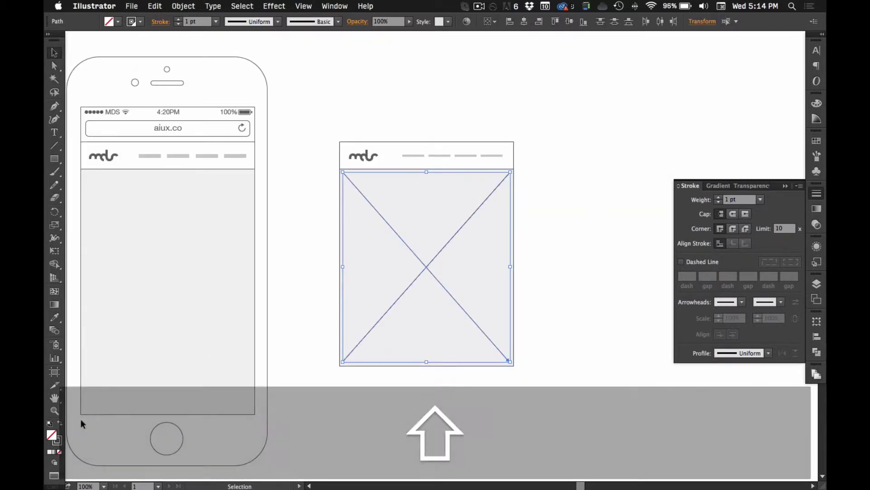
left_click(58, 440)
left_click(819, 141)
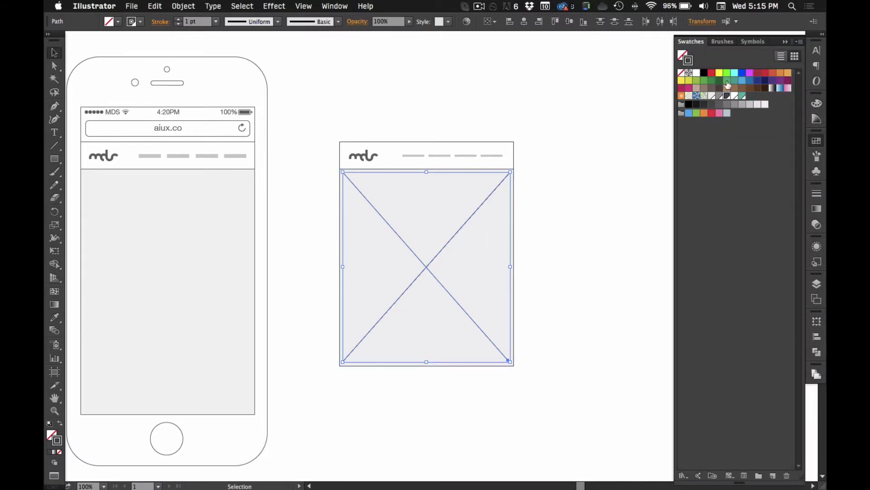
left_click(817, 224)
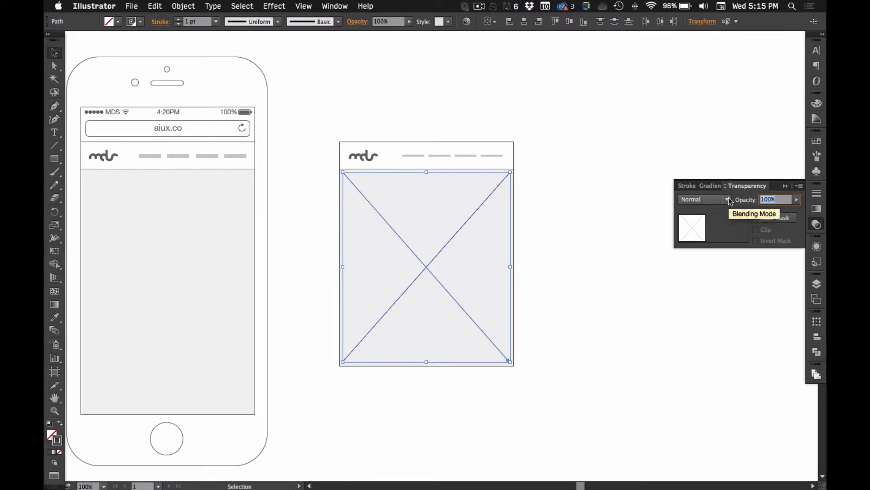
type("20")
key("Return")
left_click(647, 172)
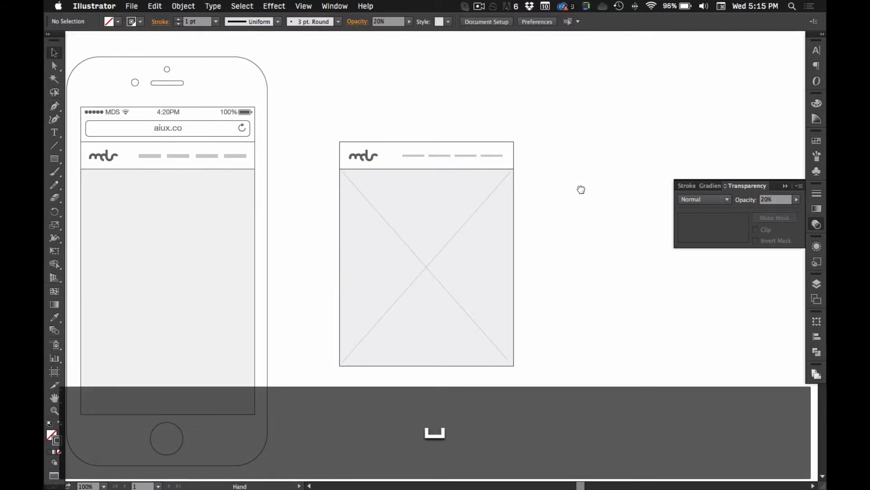
Group the hero rectangle with its two diagonal lines.
left_click_drag(524, 169, 650, 131)
key("v")
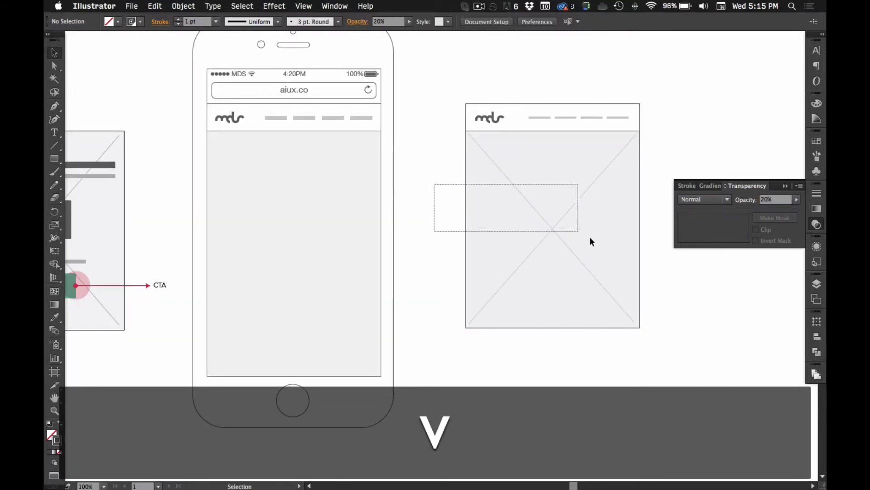
left_click_drag(598, 247, 607, 254)
key("super+g")
left_click(661, 297)
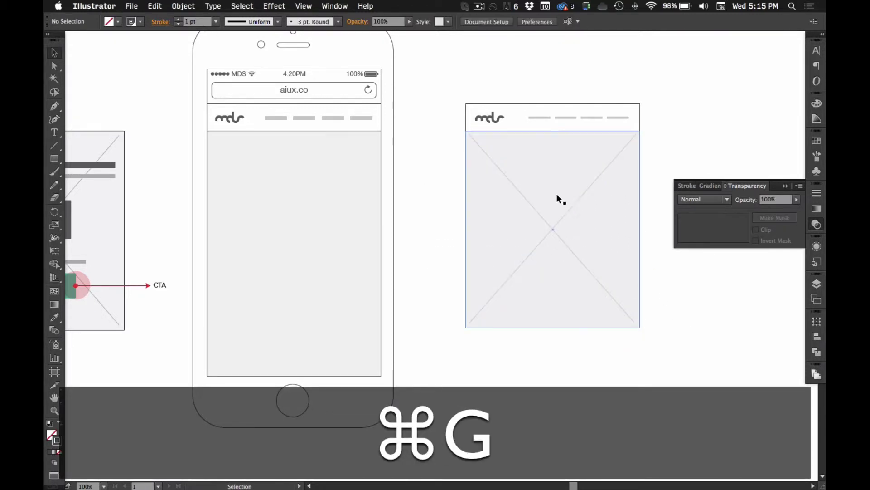
Try moving and duplicating the crossed hero group and scaling the copy down to a small box, and undo these changes.
left_click_drag(553, 183, 600, 194)
key("super+z")
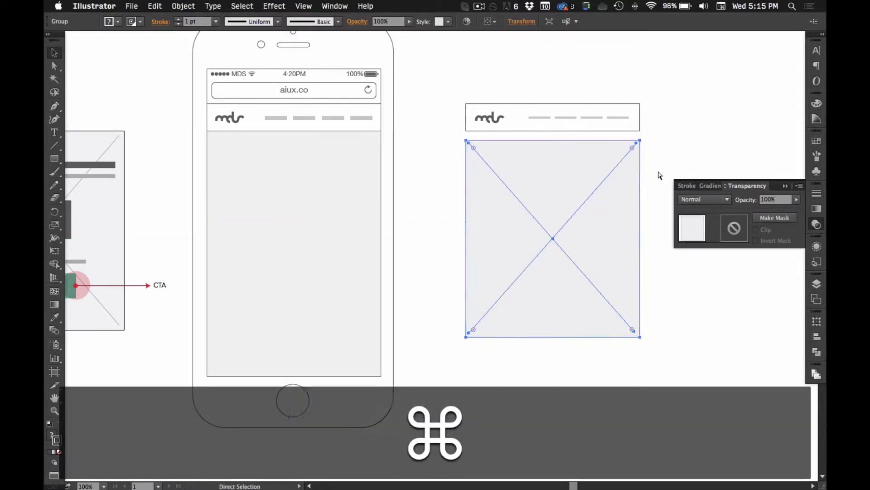
left_click_drag(447, 249, 677, 285)
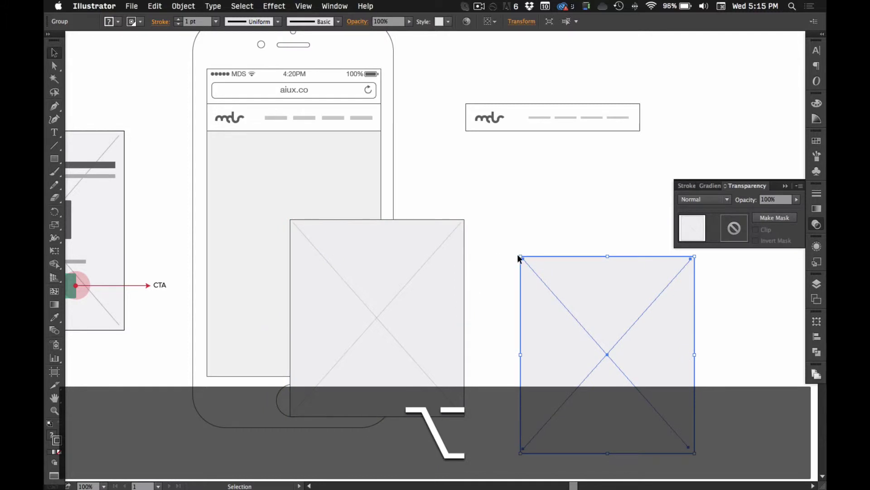
left_click_drag(519, 256, 657, 411)
left_click(746, 394)
left_click(693, 423)
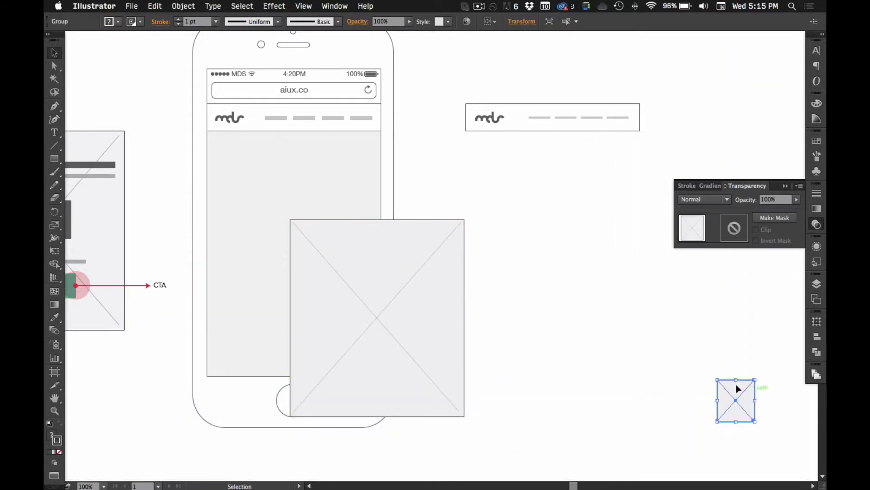
key("super+z")
key("super+z")
key("super+z")
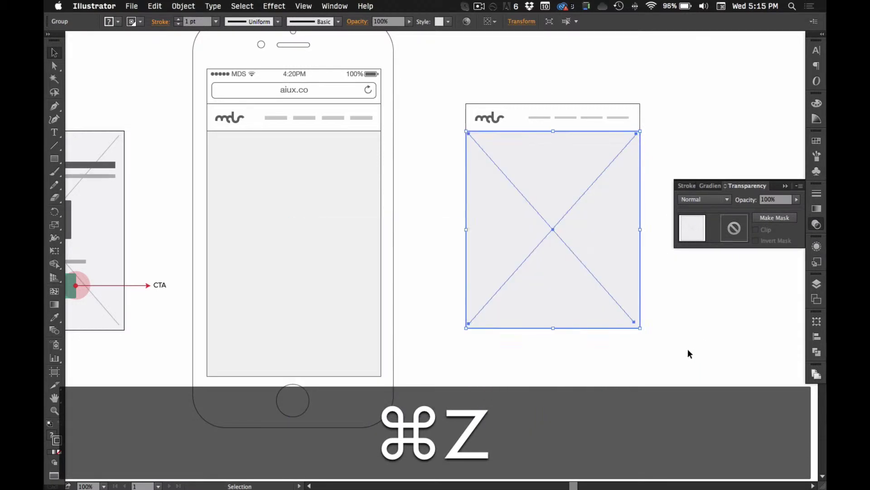
left_click(687, 349)
Draw a horizontal headline line across the upper part of the hero section and set its stroke to 10 pt.
left_click_drag(481, 241, 597, 258)
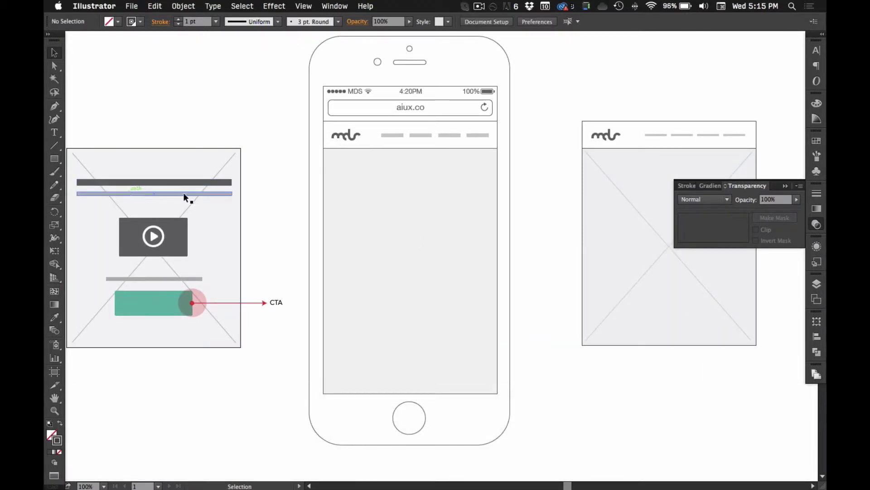
left_click_drag(367, 238, 282, 224)
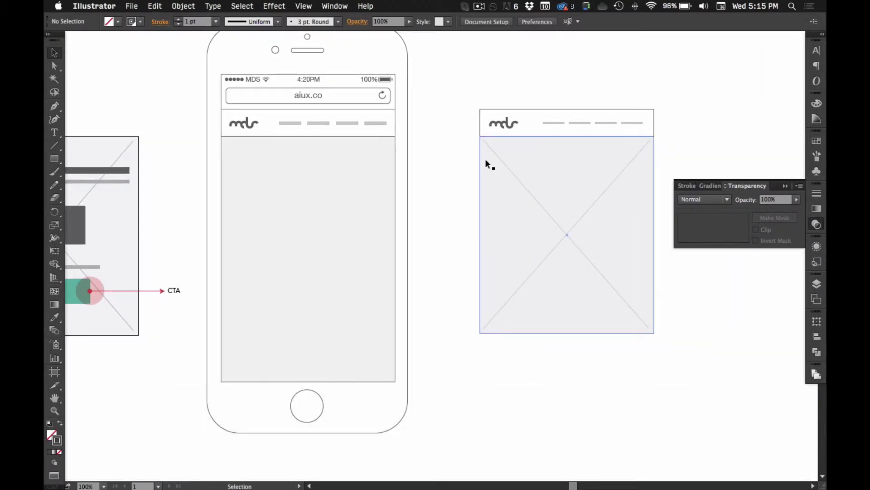
key("backslash")
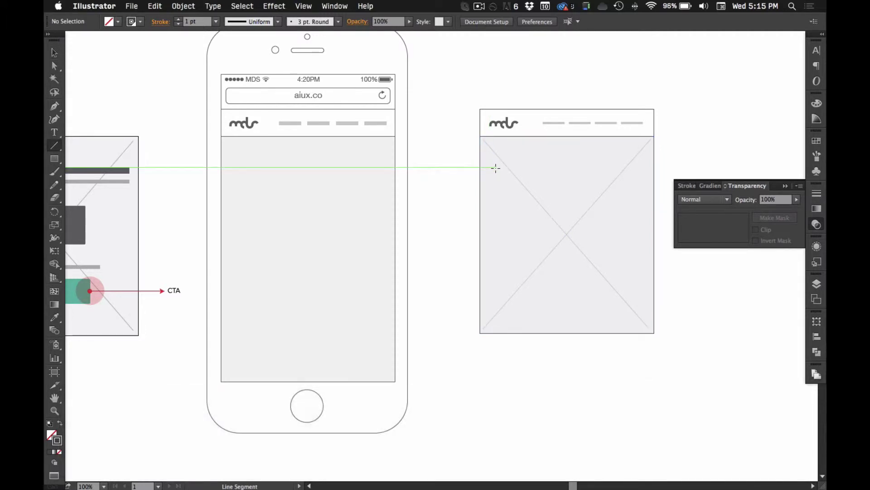
left_click_drag(495, 167, 632, 168)
key("shift+super+v")
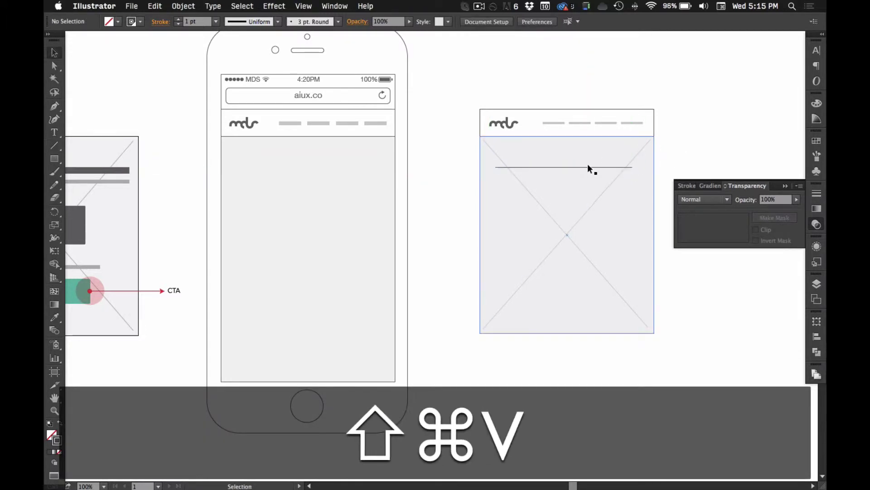
key("super+v")
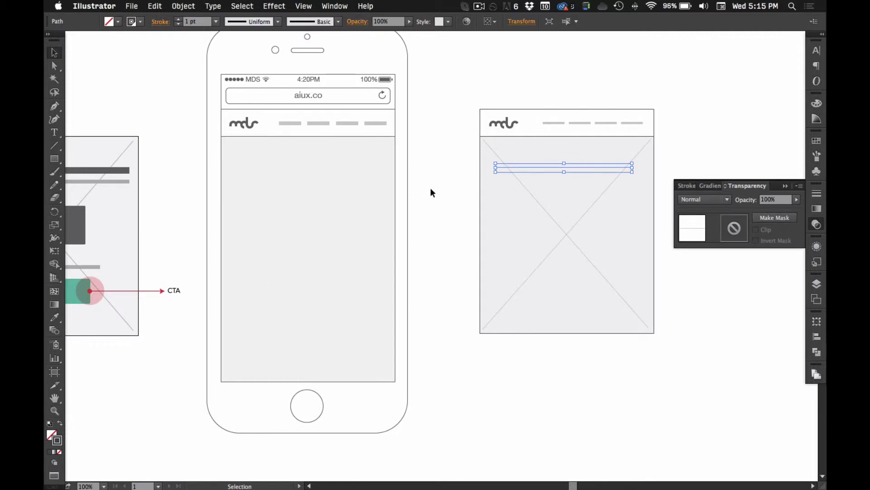
left_click(817, 194)
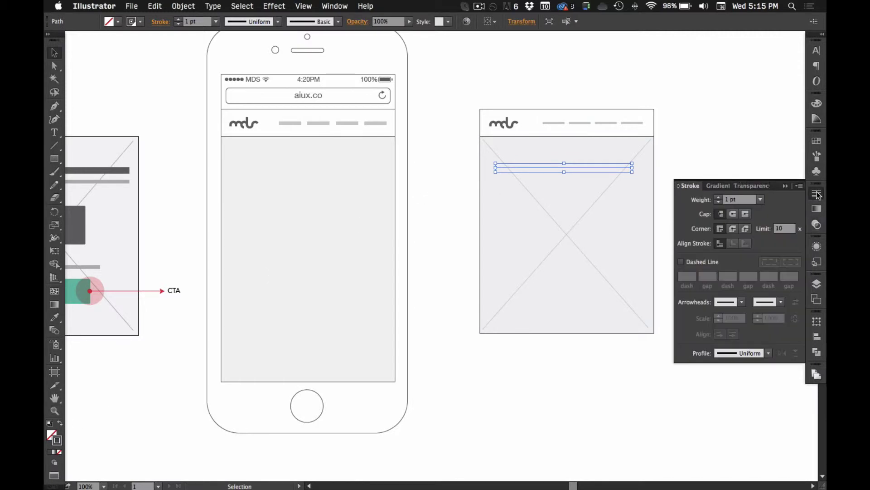
left_click(718, 196, "shift")
left_click(666, 159)
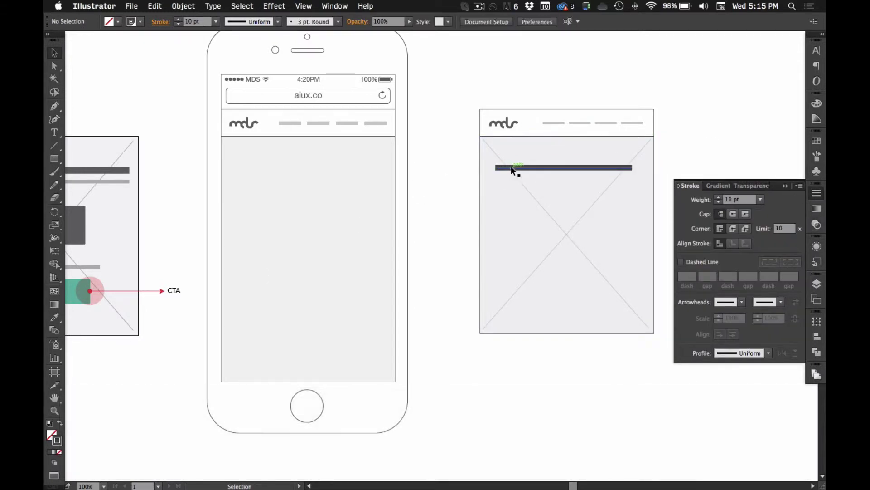
Duplicate the 10 pt headline line and place the copy just below it, leaving a small gap.
left_click(511, 168)
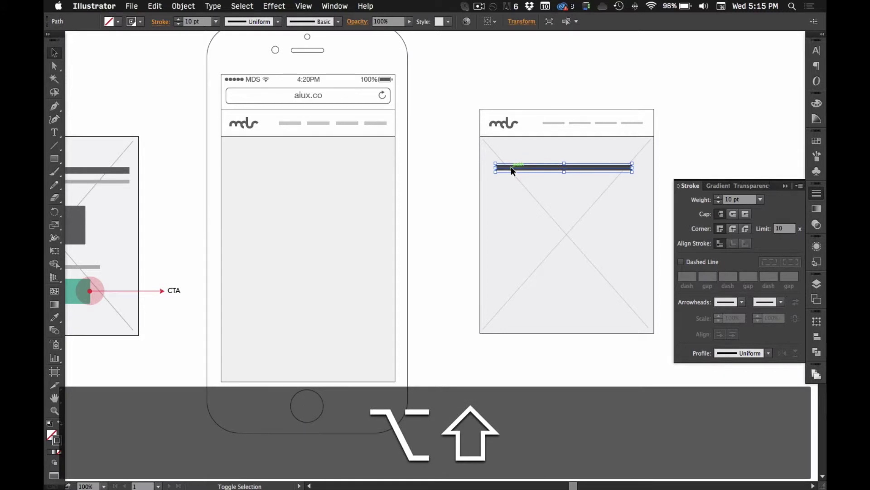
key("alt+shift+Down")
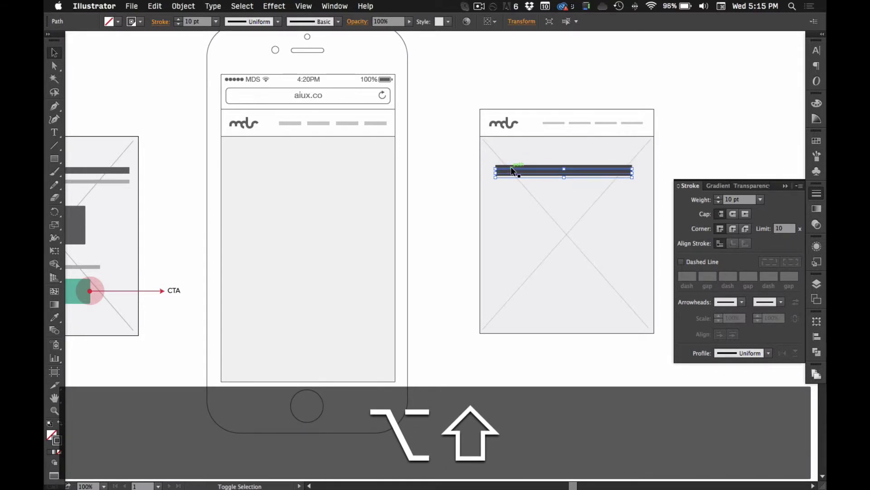
key("shift+Down")
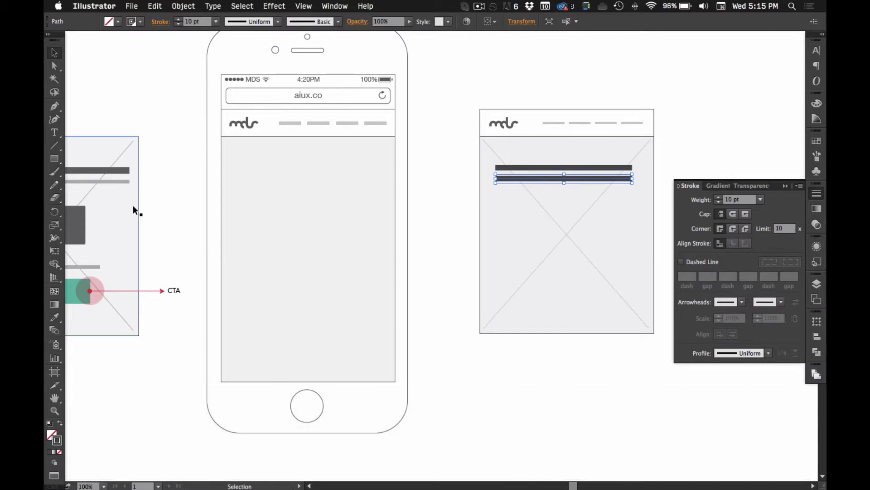
Recolor the lower line's stroke to a lighter gray and set its weight to 5 pt.
left_click(817, 140)
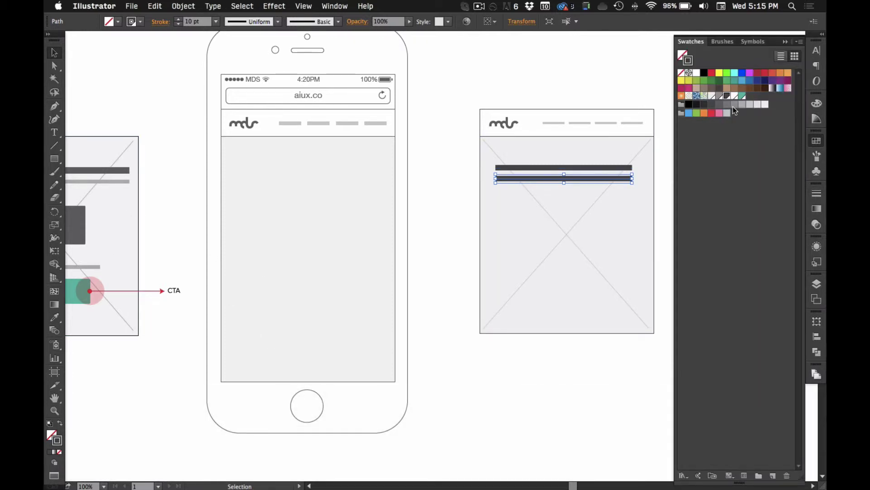
left_click(719, 95)
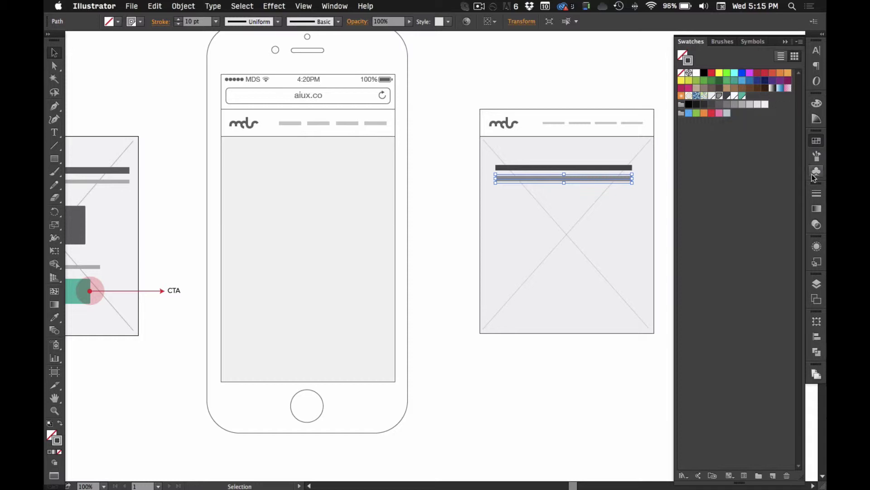
left_click(817, 194)
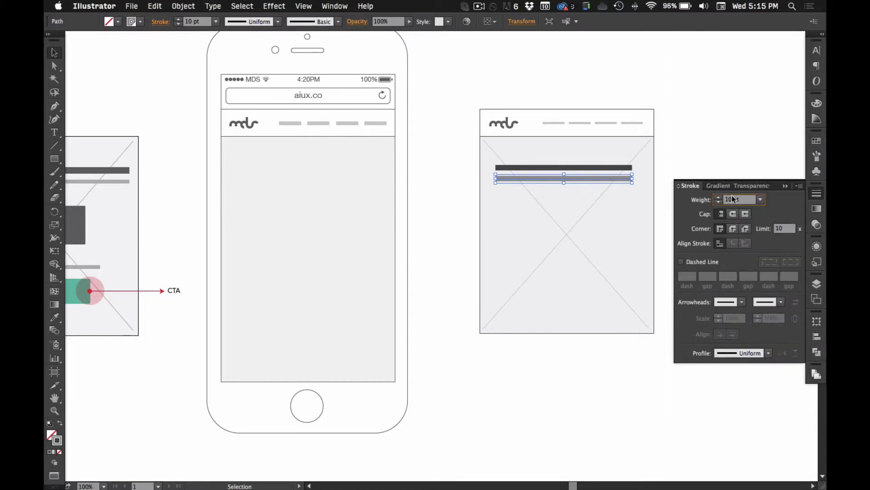
type("5")
key("Return")
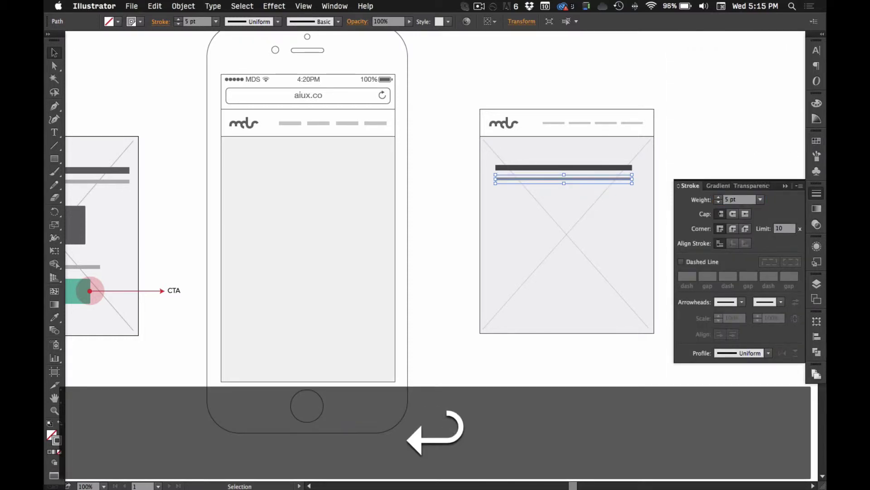
left_click(671, 163)
Copy the thin gray line straight down into the hero's lower half and shorten the copy symmetrically about its centre.
left_click(578, 178)
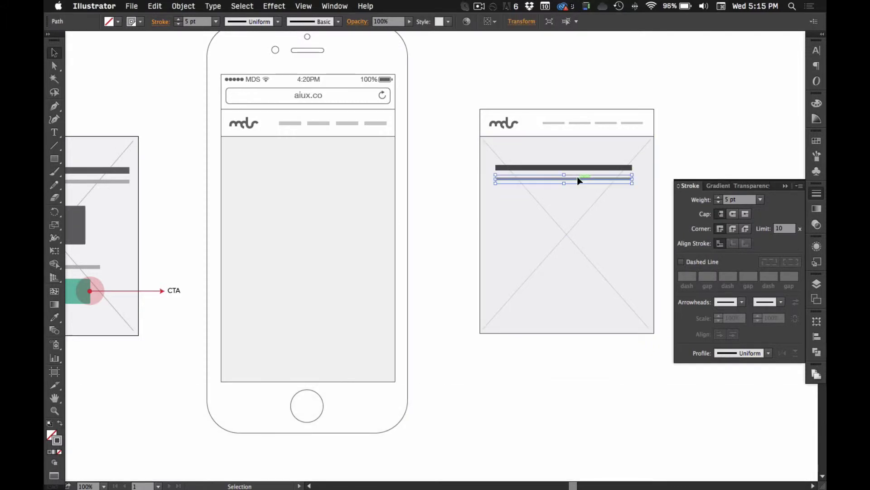
left_click(434, 174)
key("space")
left_click_drag(399, 182, 435, 166)
key("space")
left_click_drag(420, 212, 379, 212)
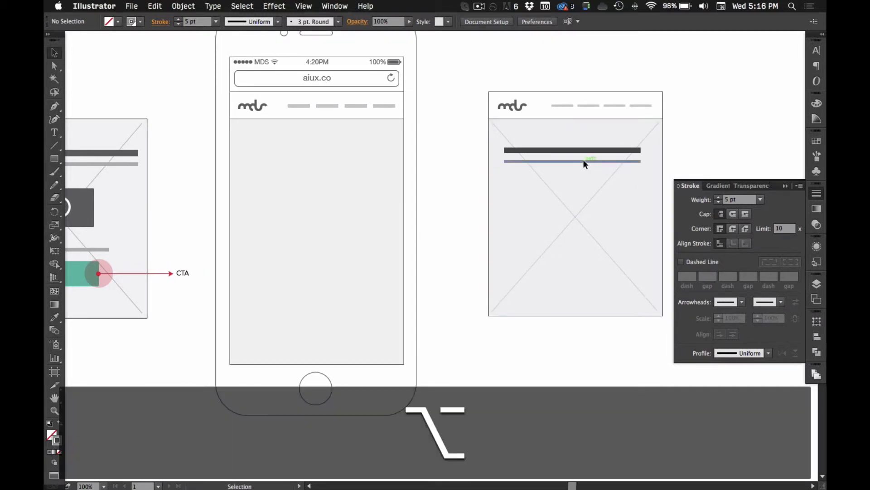
left_click_drag(583, 159, 585, 249)
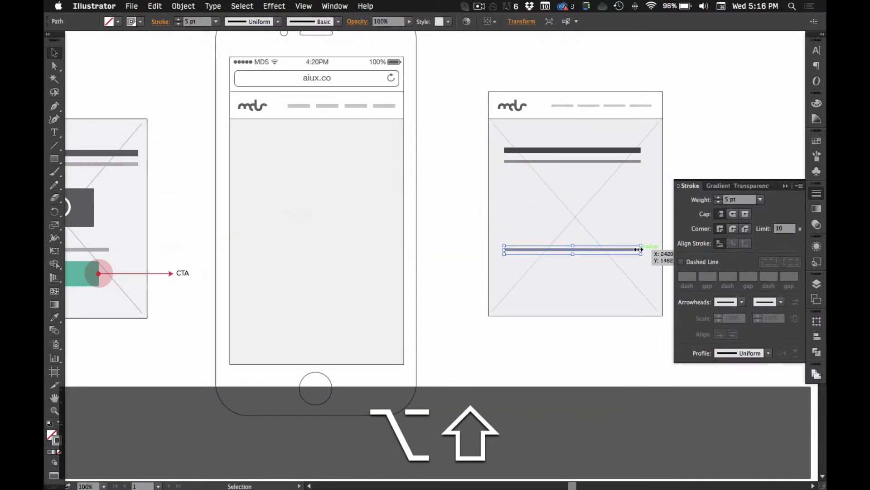
left_click_drag(641, 249, 603, 248)
Create a 40 by 6 px rectangle just below the short gray line.
mouse_move(442, 276)
left_mouse_down()
mouse_move(532, 258)
mouse_move(437, 280)
left_mouse_up()
key("m")
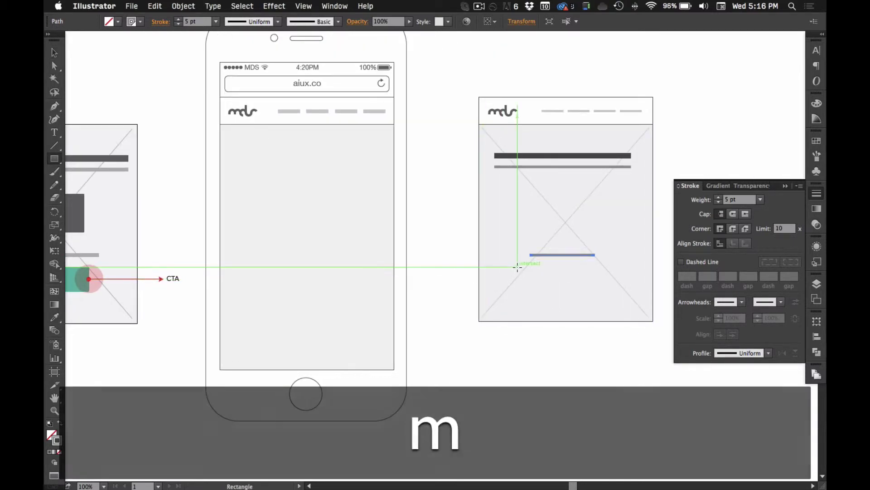
left_click(507, 266)
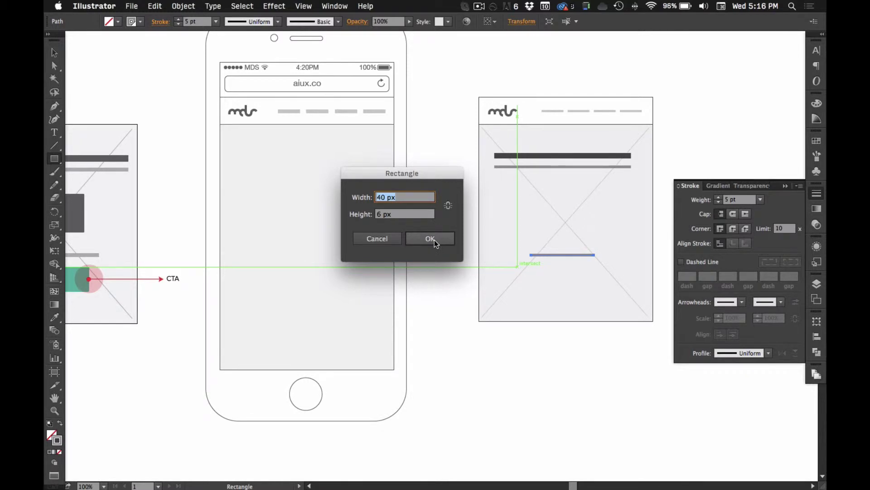
key("Return")
key("v")
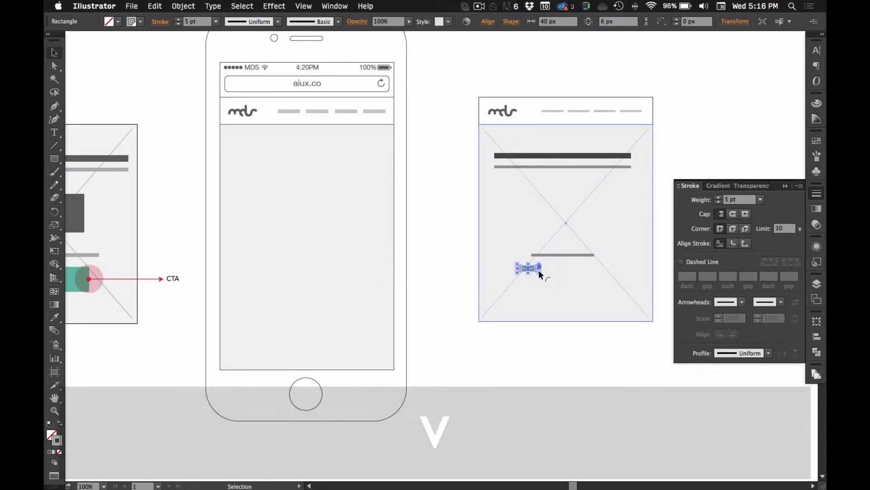
Enlarge the small rectangle below the short line to a button shape of about 170 by 37 px.
key("super+space")
left_click_drag(460, 71, 672, 341)
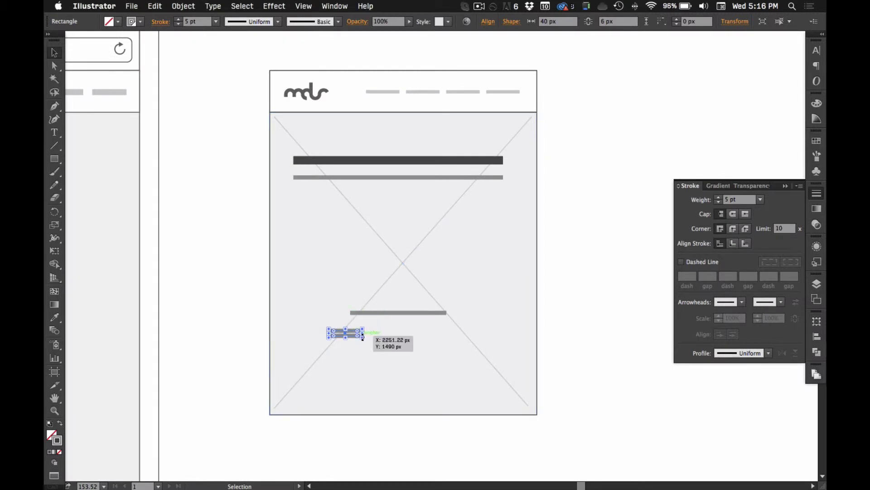
left_click_drag(362, 336, 401, 352)
key("super+z")
key("super+space")
left_click_drag(227, 245, 715, 463)
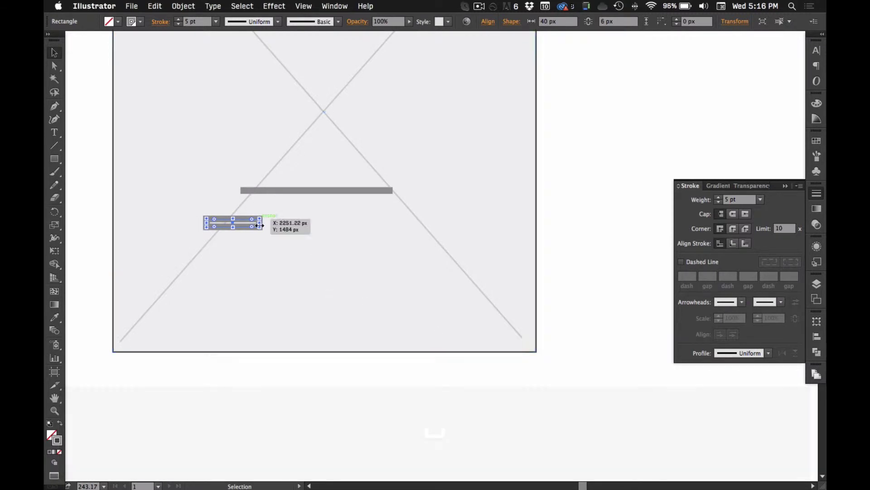
left_click_drag(274, 231, 432, 270)
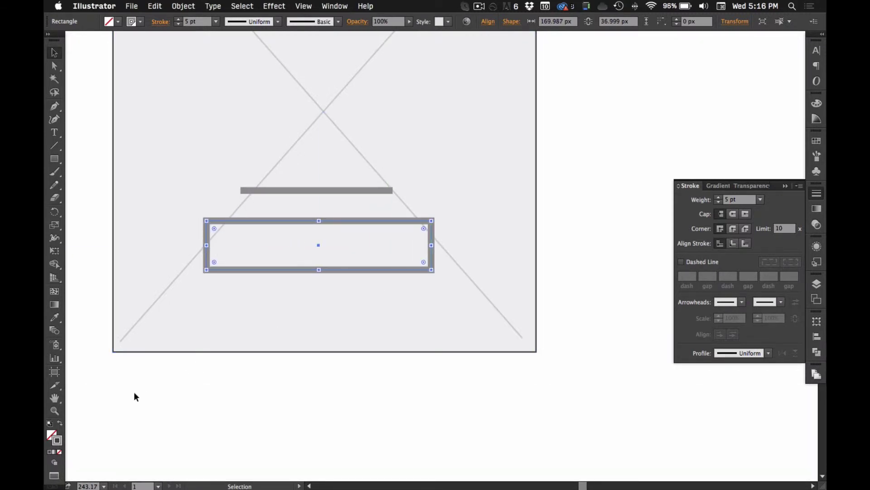
Swap the button rectangle's fill and stroke so it is solid gray without an outline, and align it to the pixel grid.
left_click(62, 425)
left_click_drag(306, 333, 331, 363)
left_click(817, 321)
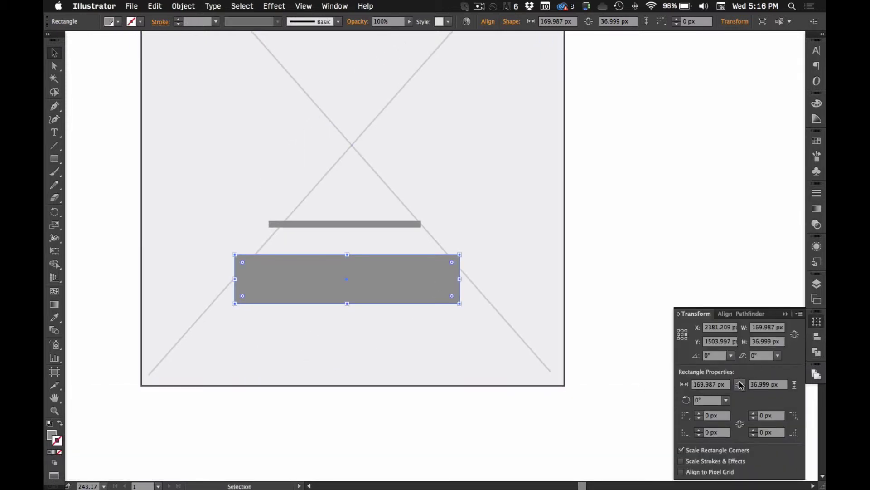
left_click(693, 472)
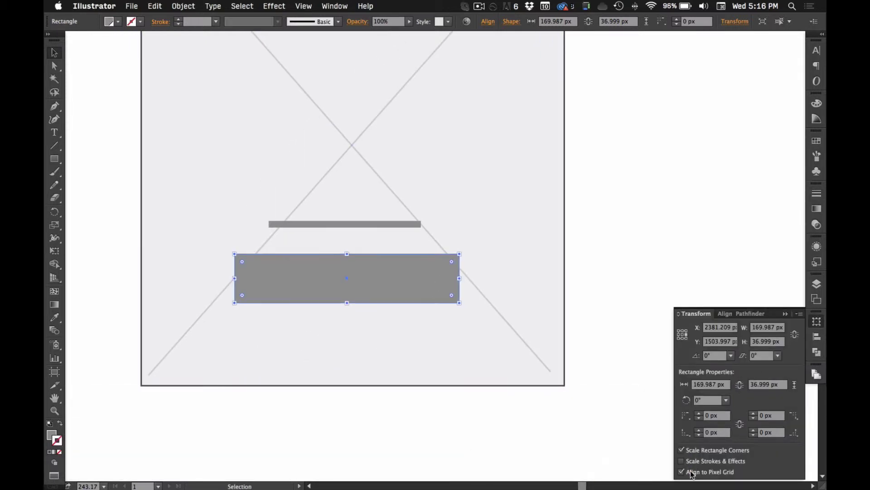
left_click(817, 142)
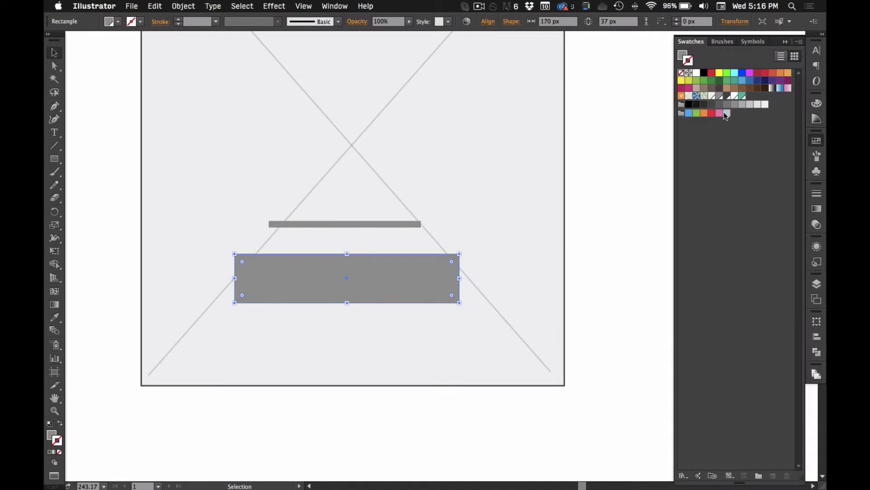
double_click(743, 96)
left_click_drag(194, 72, 566, 50)
left_click(498, 210)
key("super+z")
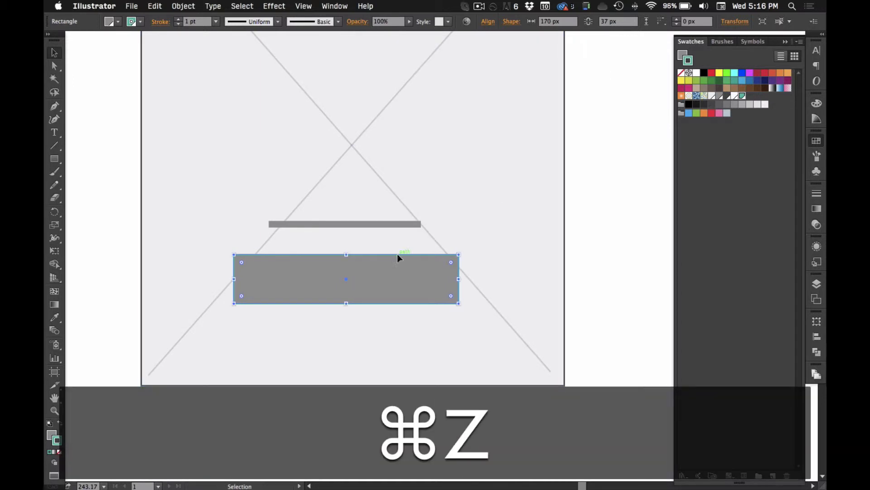
key("super+z")
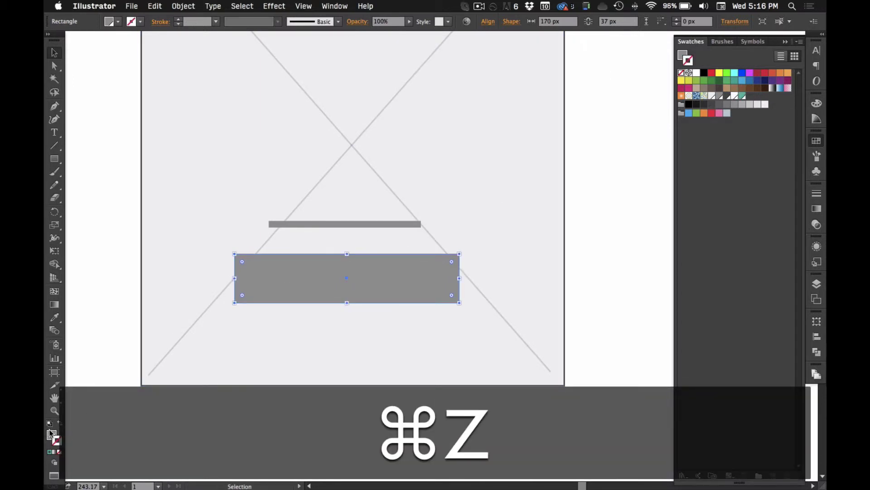
Fill the button rectangle with the global teal swatch R=51 G=187 B=170.
left_click(50, 433)
left_click(816, 140)
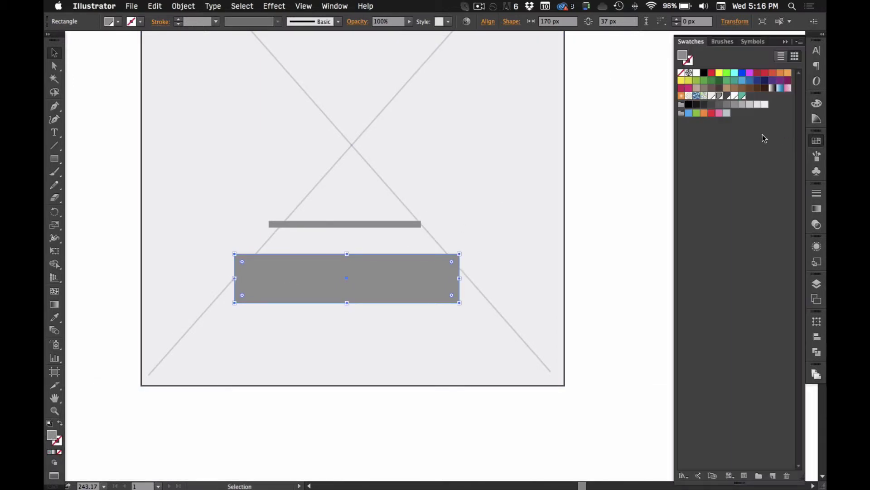
double_click(744, 96)
left_click_drag(478, 49, 527, 65)
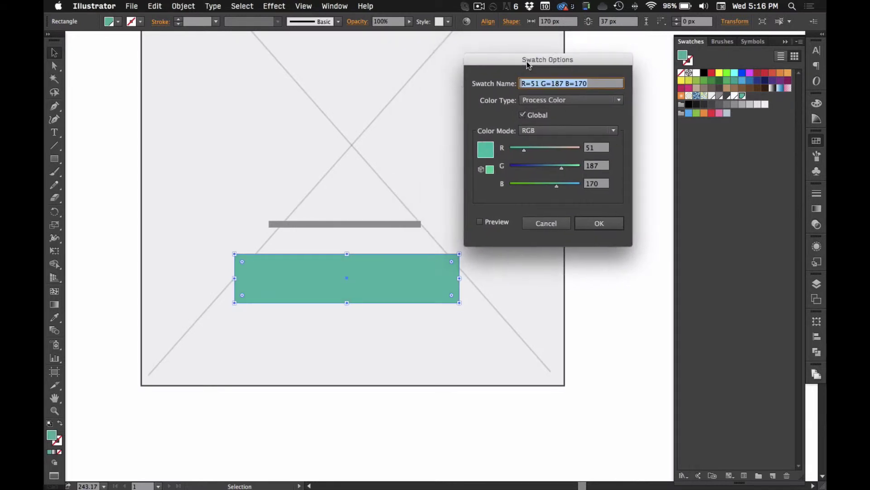
left_click(556, 222)
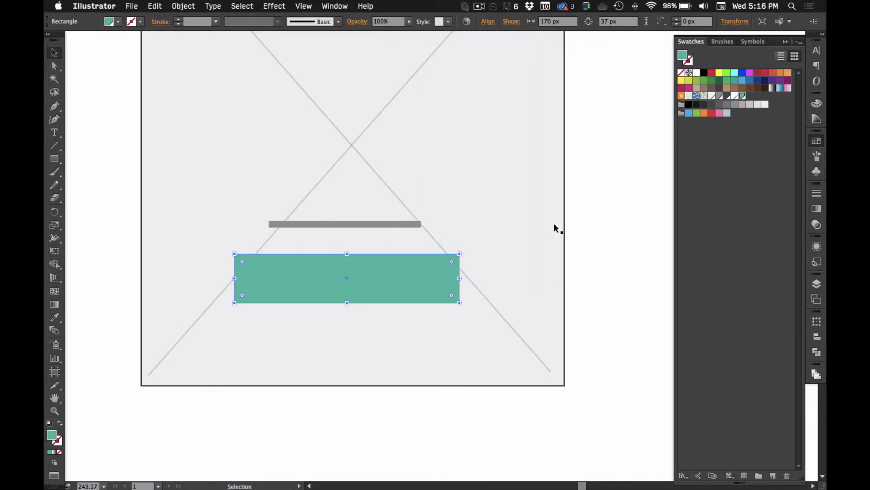
Try the non-global R=0 G=169 B=157 swatch on the button and return its fill to the global teal swatch.
double_click(734, 81)
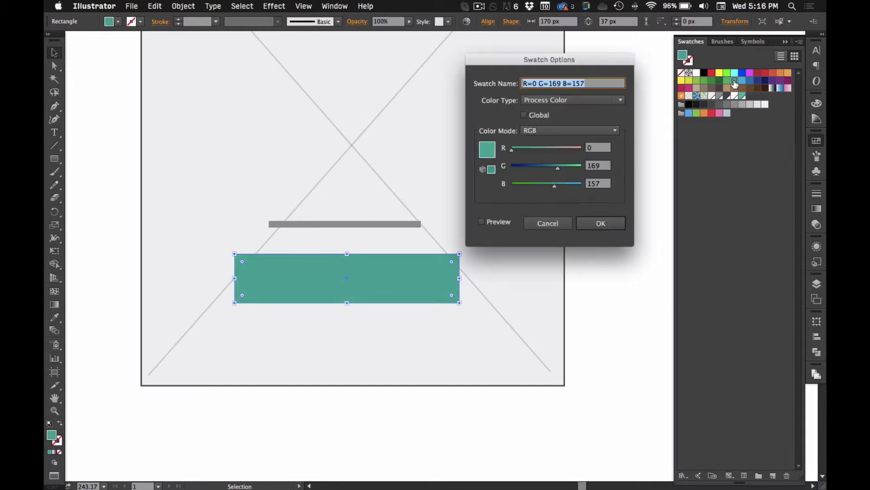
left_click(526, 116)
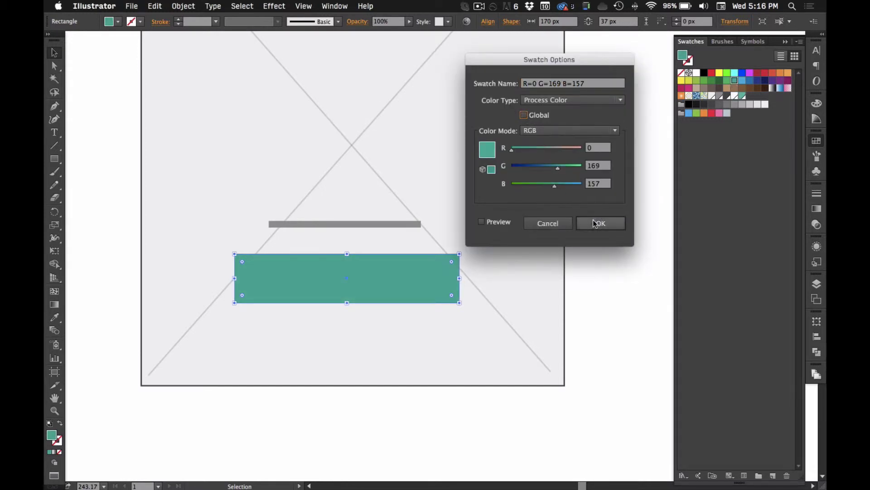
left_click(597, 224)
left_click(773, 476)
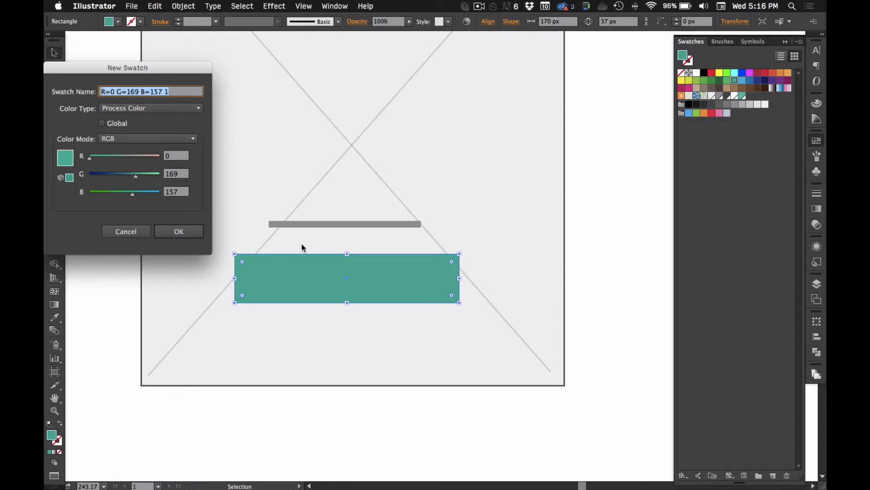
left_click(127, 232)
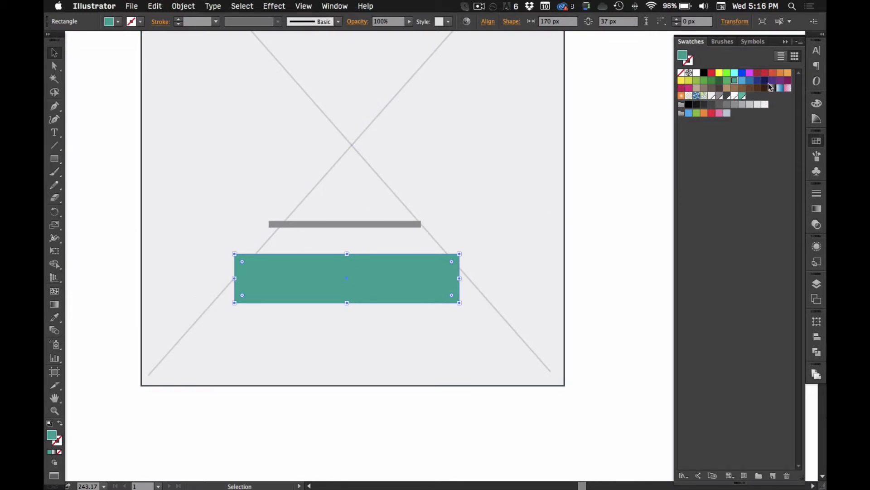
double_click(742, 97)
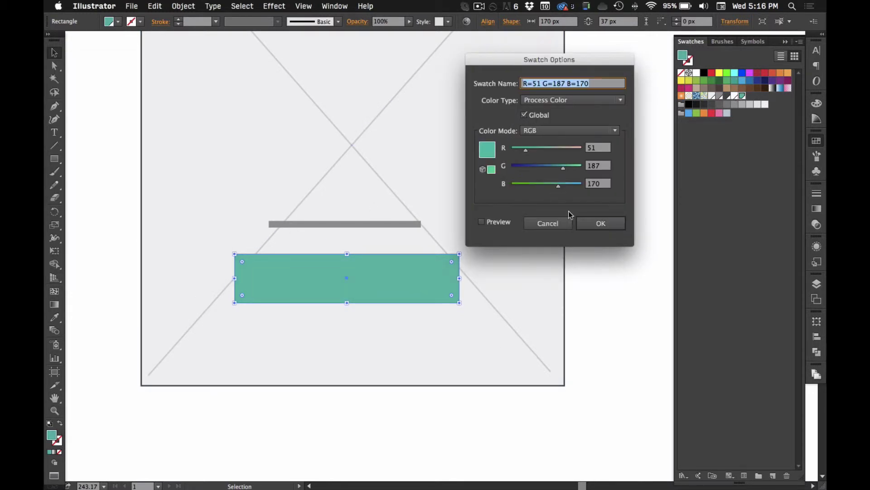
left_click(578, 223)
Try duplicating the teal button twice and recoloring all three by changing the global swatch to dark blue, and undo it all.
key("v")
left_click_drag(395, 267, 505, 85)
double_click(739, 96)
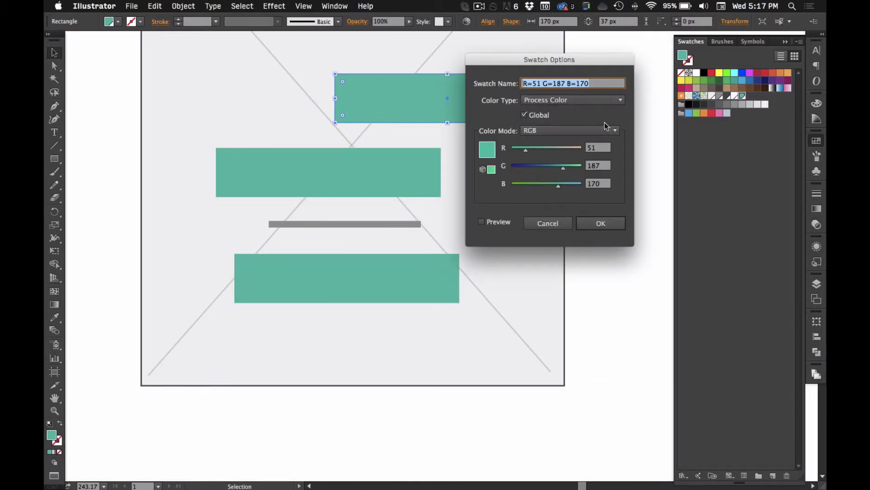
left_click(600, 223)
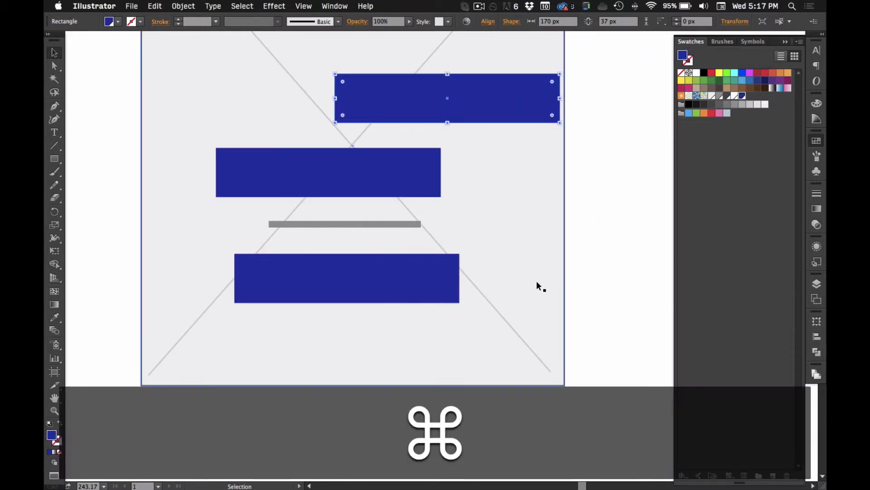
key("super+z")
key("super+z")
key("super+z")
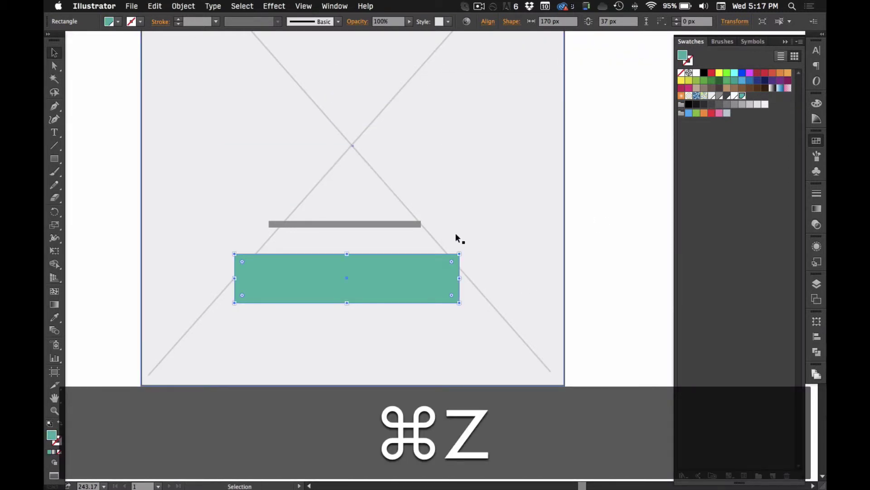
Set the corner radius of the teal button to 6 px.
left_click(588, 246)
left_click_drag(588, 245, 592, 254)
key("a")
left_click(391, 284)
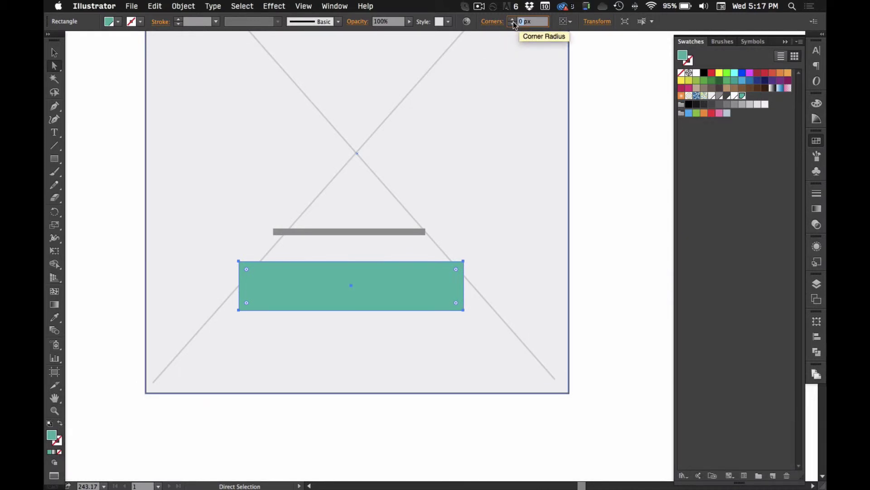
key("Left")
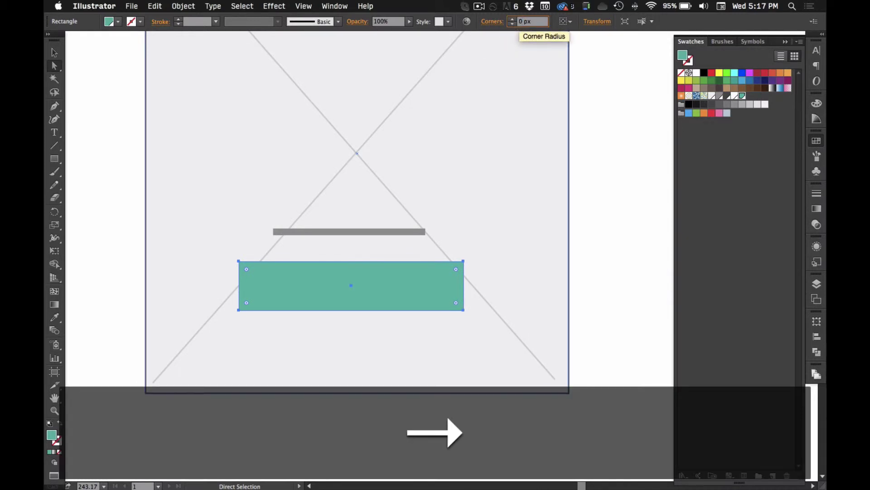
key("BackSpace")
type("6")
key("Return")
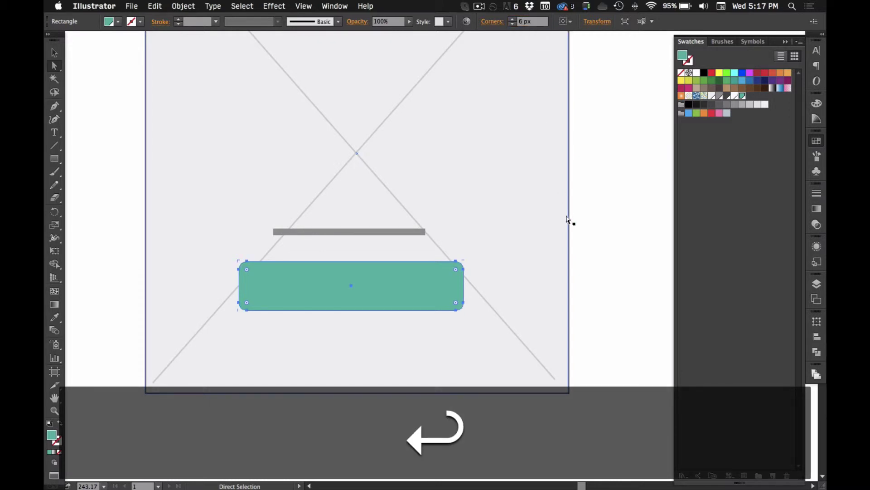
Set the teal button's corner radius to 3 px and deselect it.
left_click(614, 219)
key("a")
left_click(362, 307)
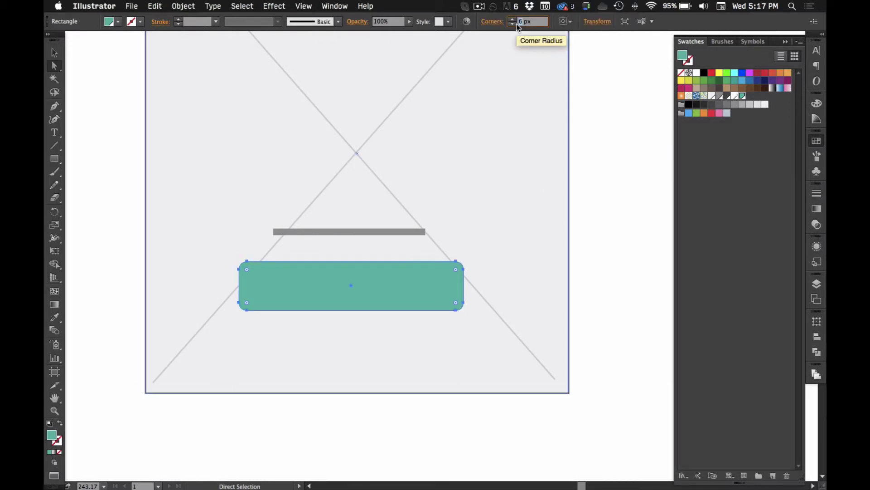
type("3")
key("Return")
left_click(622, 165)
Create a 160 by 90 px rectangle in the hero section as the video placeholder.
left_click(369, 328, "alt+super")
left_click(373, 328, "alt+super")
left_click(372, 327, "alt+super")
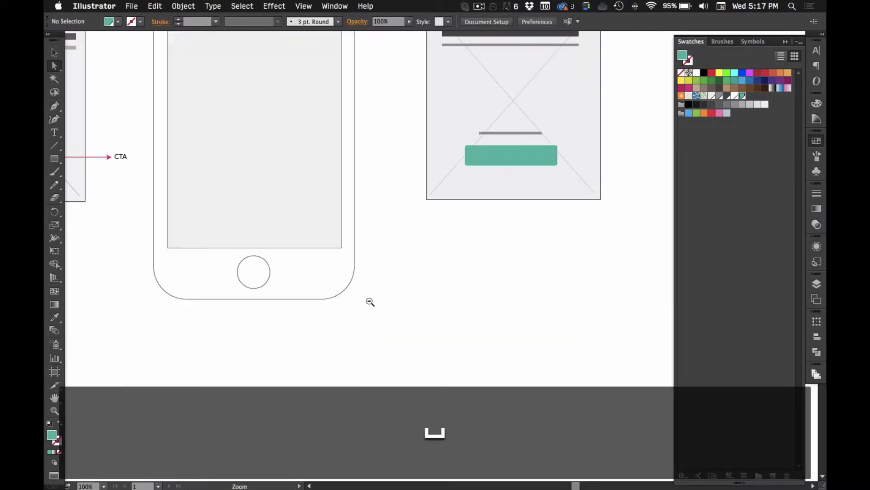
left_click_drag(423, 244, 419, 340)
left_click(419, 339, "alt+super")
left_click_drag(460, 283, 437, 326)
key("super+space")
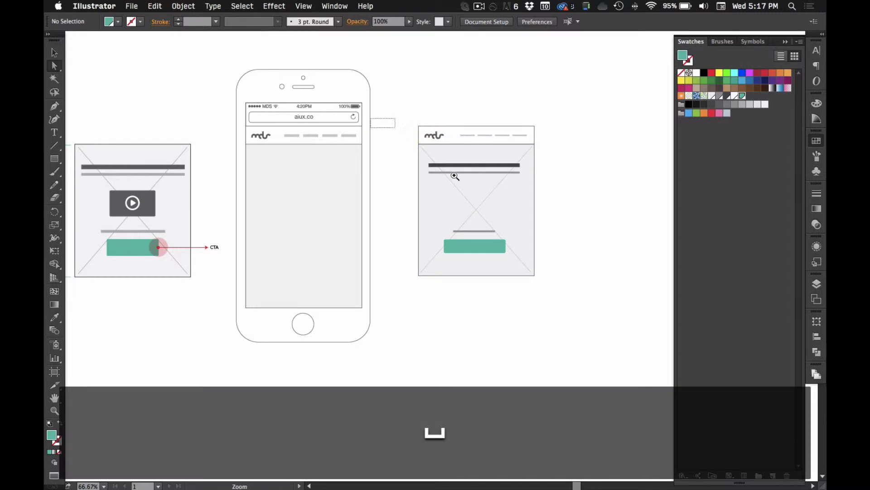
left_click_drag(543, 263, 598, 322)
key("m")
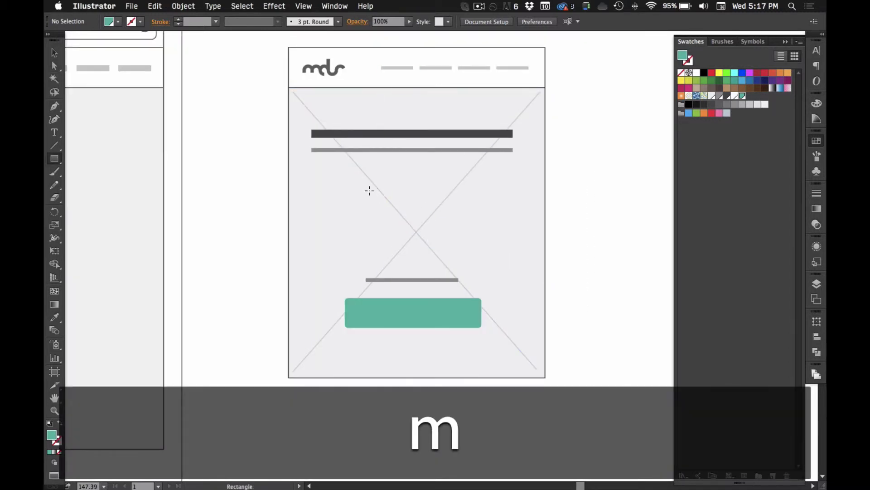
left_click_drag(371, 190, 426, 215)
key("super+z")
left_click(393, 196)
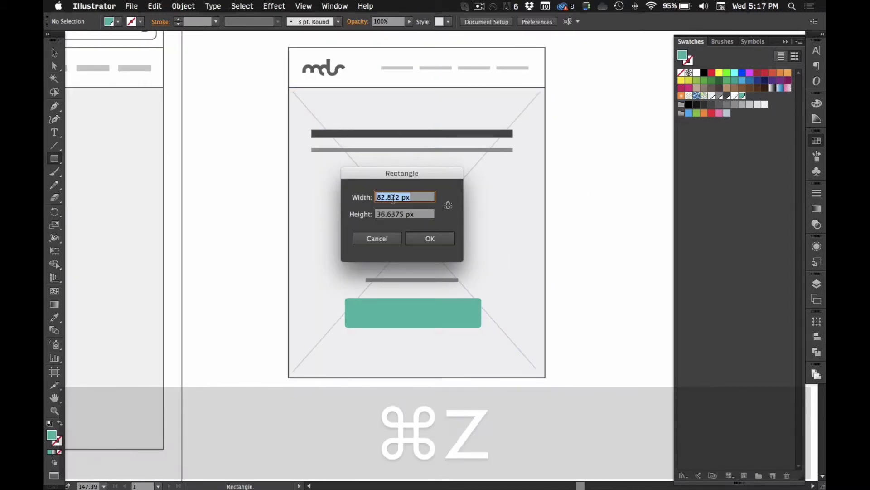
type("180")
key("Tab")
type("100")
key("Return")
Move the video placeholder rectangle to the middle of the hero, between the upper text lines and the short gray line.
key("v")
left_click_drag(489, 236, 452, 224)
scroll(489, 227, "down", 2)
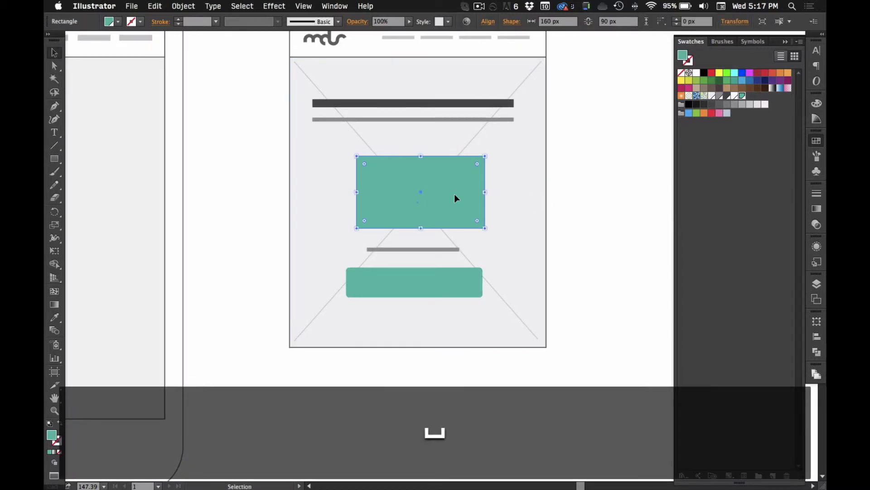
left_click_drag(443, 195, 440, 192)
Sample the dark headline line's color onto the video placeholder and swap it to a solid dark gray fill without stroke.
key("i")
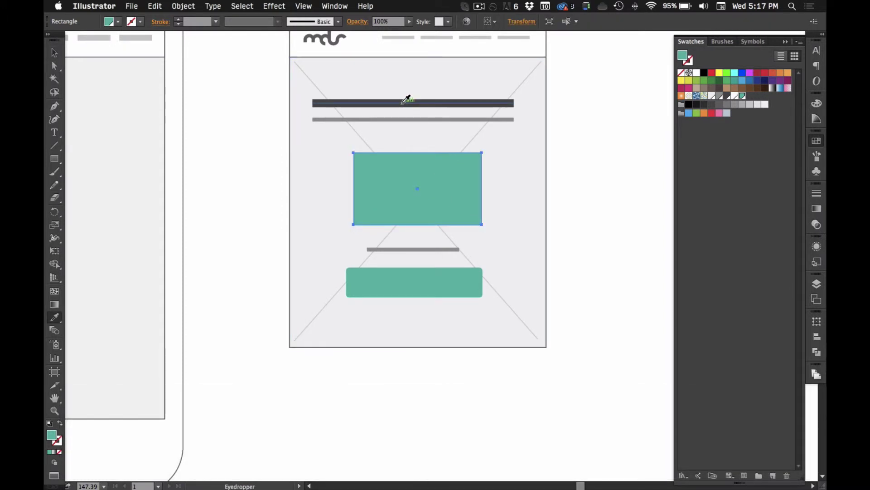
left_click(402, 103)
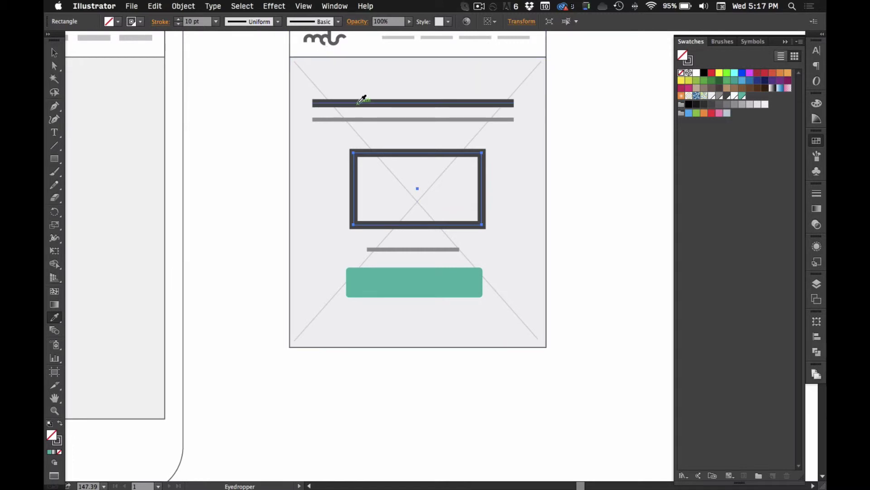
left_click(62, 424)
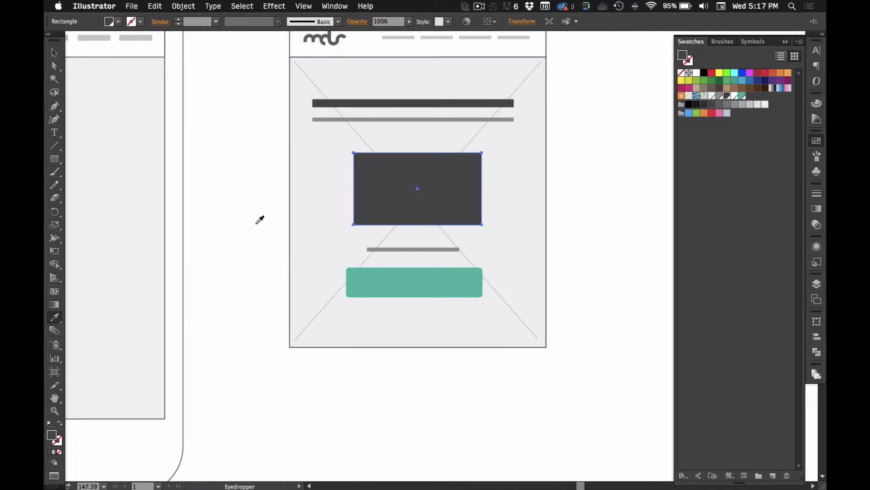
left_click(264, 257, "super")
Slightly round the corners of the dark video placeholder by raising its corner radius one increment.
key("v")
left_click(439, 170)
left_click_drag(365, 406, 362, 471)
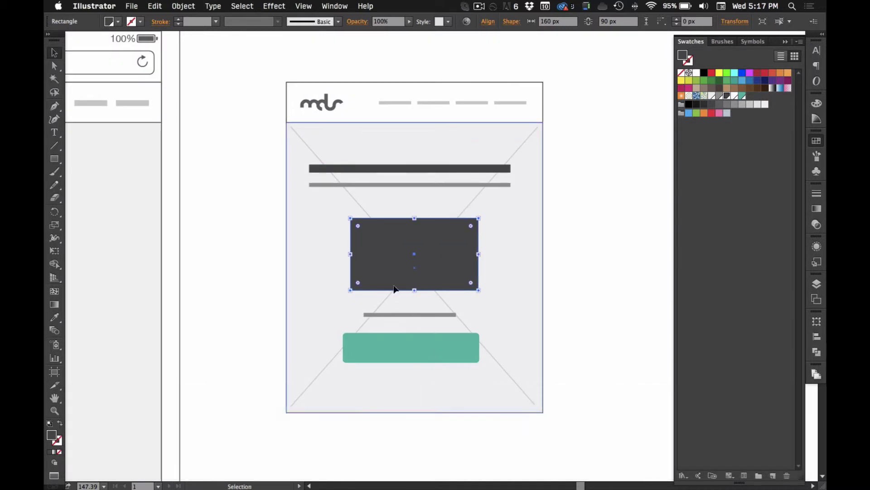
key("a")
left_click(512, 19)
left_click(582, 185)
Create a circle about 50 px in diameter on the dark video placeholder for the play icon.
key("l")
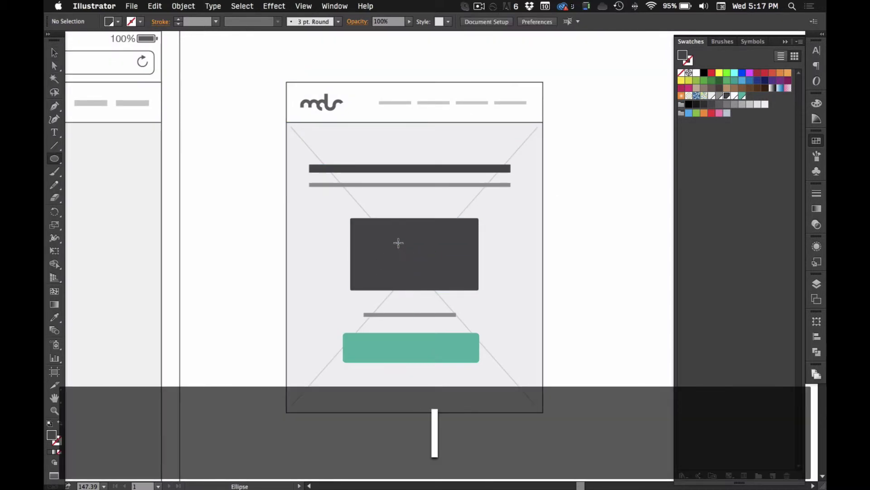
left_click_drag(398, 241, 434, 265)
key("space")
key("super+z")
left_click(415, 250)
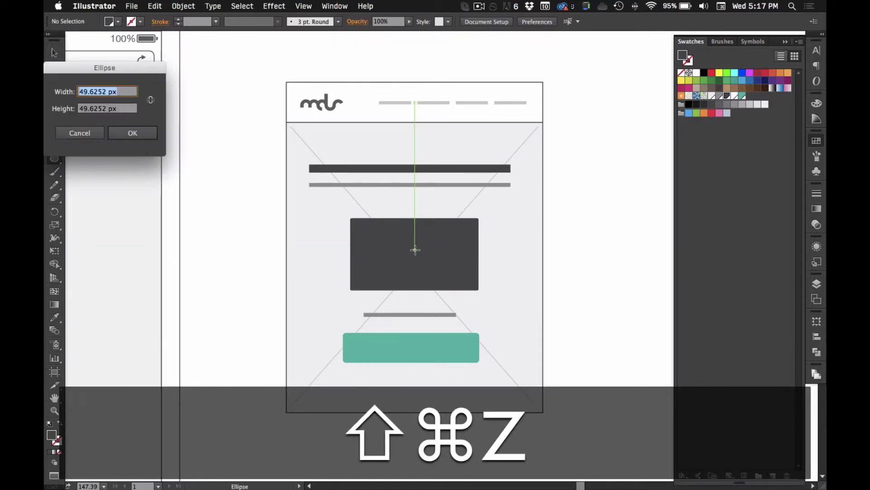
type("90")
key("Tab")
type("90")
key("Return")
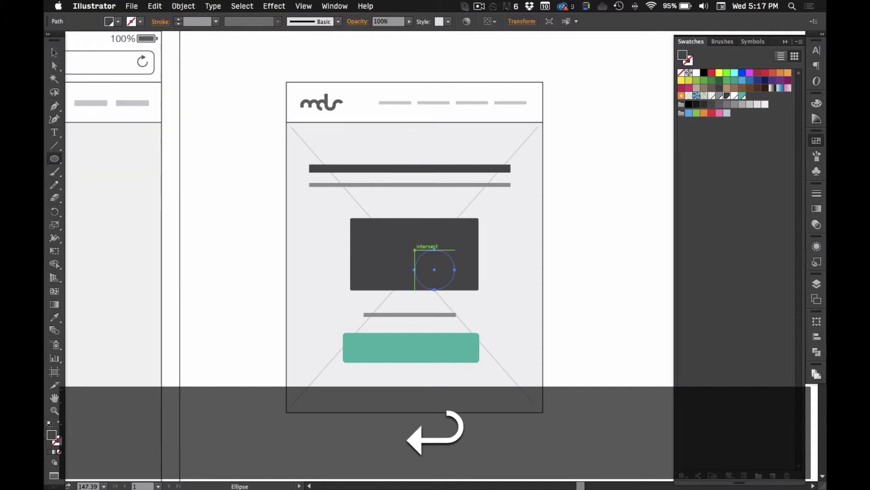
Give the circle a white 1 pt outline with no fill.
left_click(50, 423)
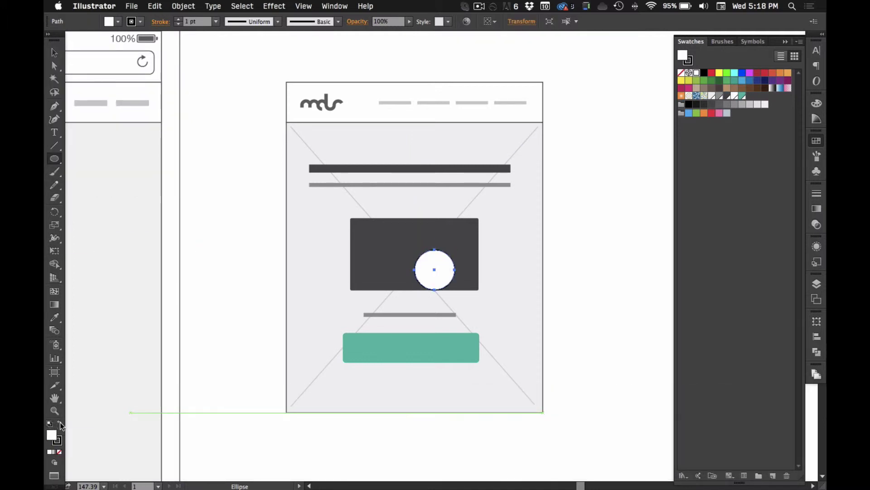
left_click(59, 424)
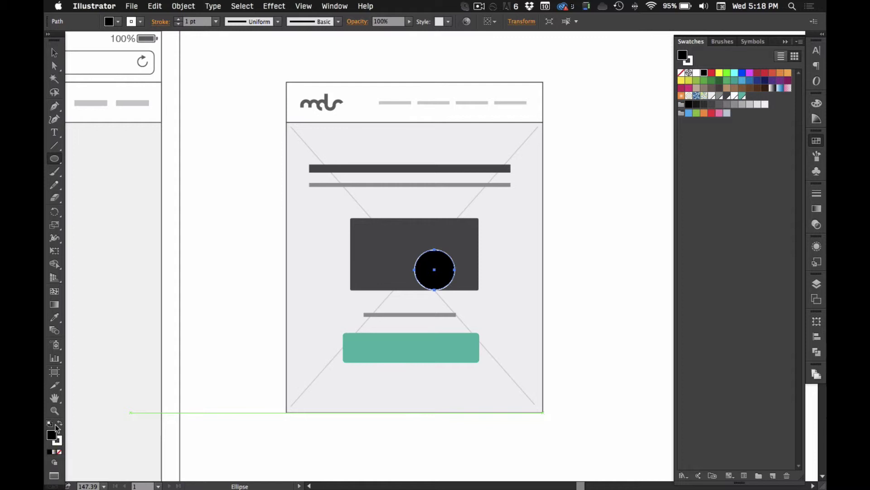
left_click(59, 451)
key("cmd+v")
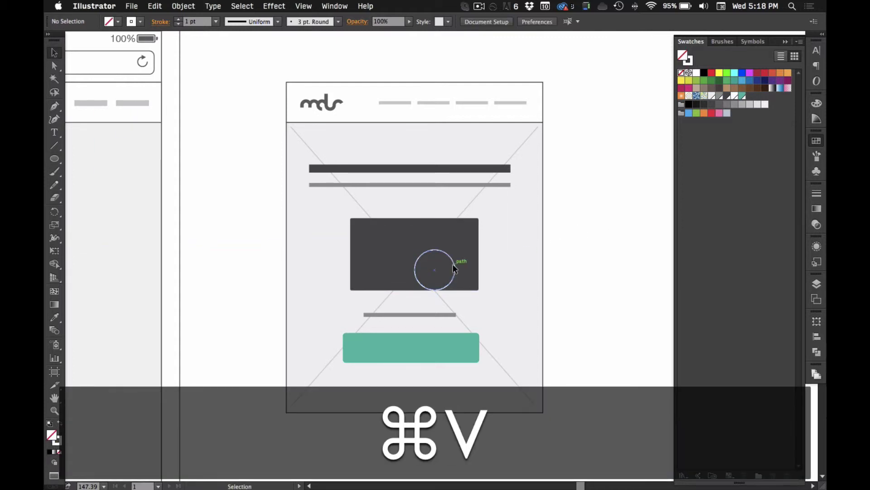
Center the white-outlined circle on the dark video placeholder and draw a small square inside the circle.
left_click_drag(455, 269, 433, 251)
left_click(570, 264)
key("super+space")
left_click_drag(323, 197, 506, 298)
key("m")
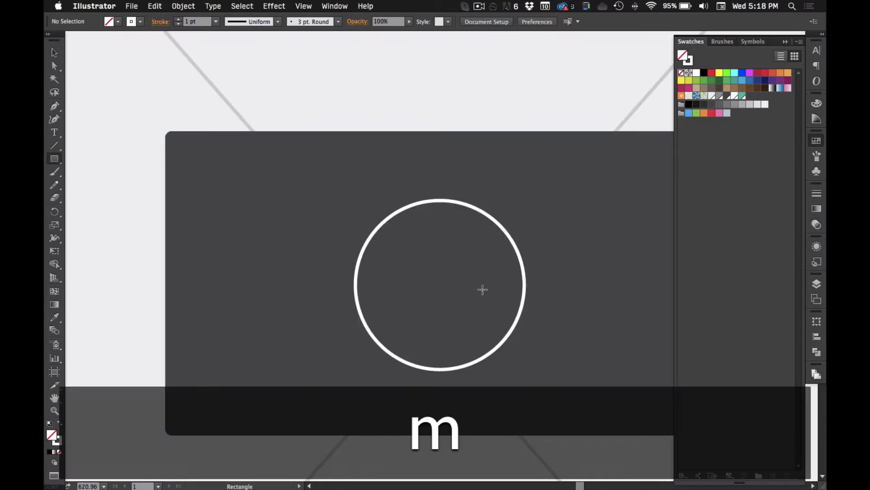
left_click_drag(421, 259, 471, 298)
Turn the square into a right-pointing triangle by deleting its lower-left anchor point and rotating the shape 45° clockwise.
key("p")
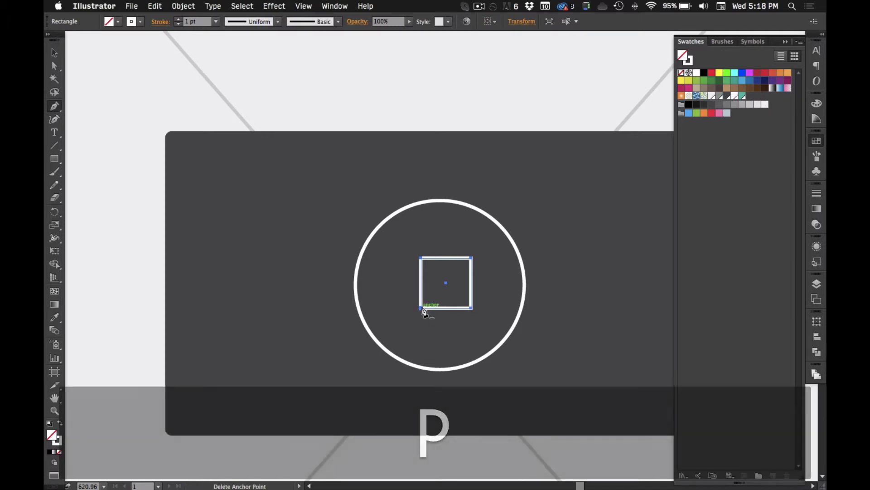
left_click(421, 308)
key("v")
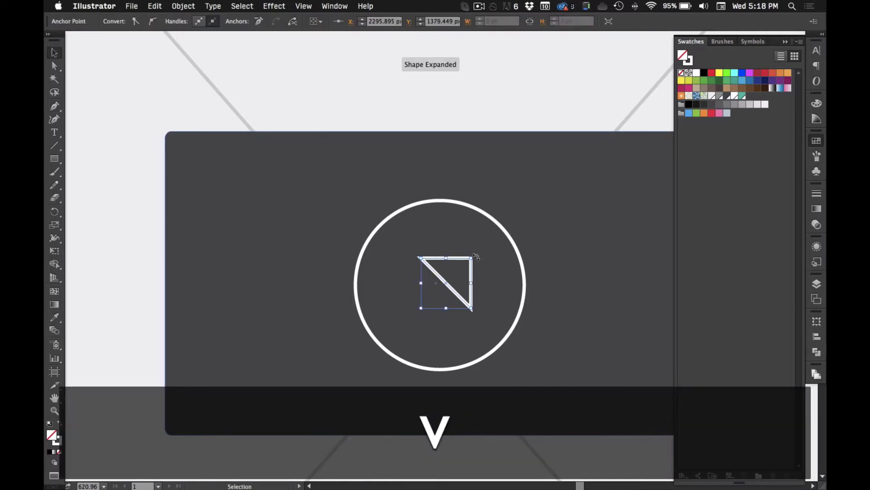
left_click_drag(475, 256, 494, 282)
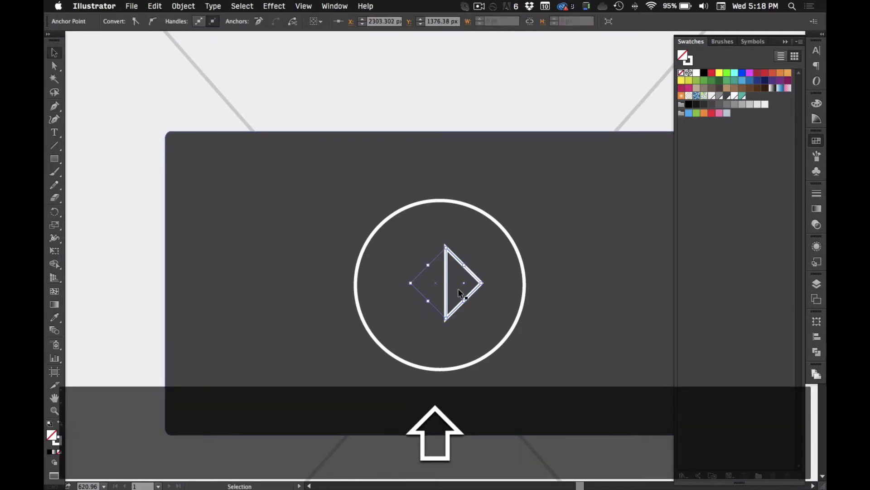
Lengthen the play triangle by moving its right tip anchor 6 px to the right.
key("a")
left_click(481, 283)
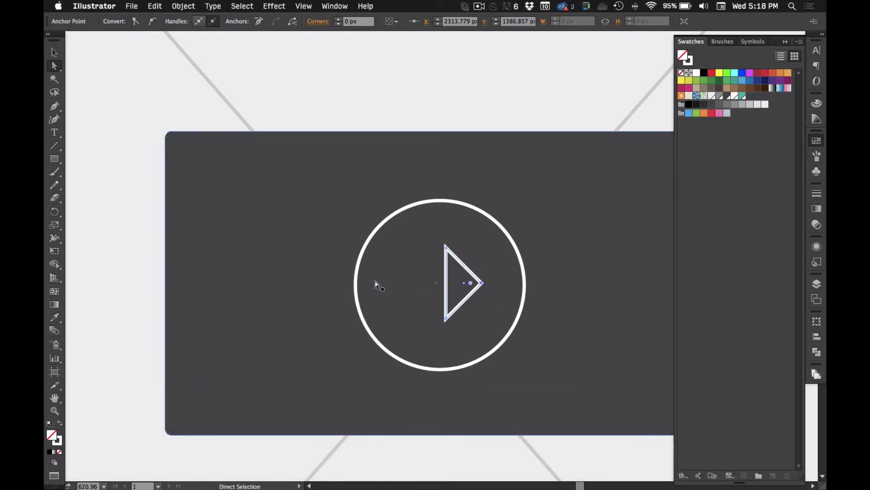
key("Right")
key("Right")
key("Right")
key("Right")
key("Right")
key("Right")
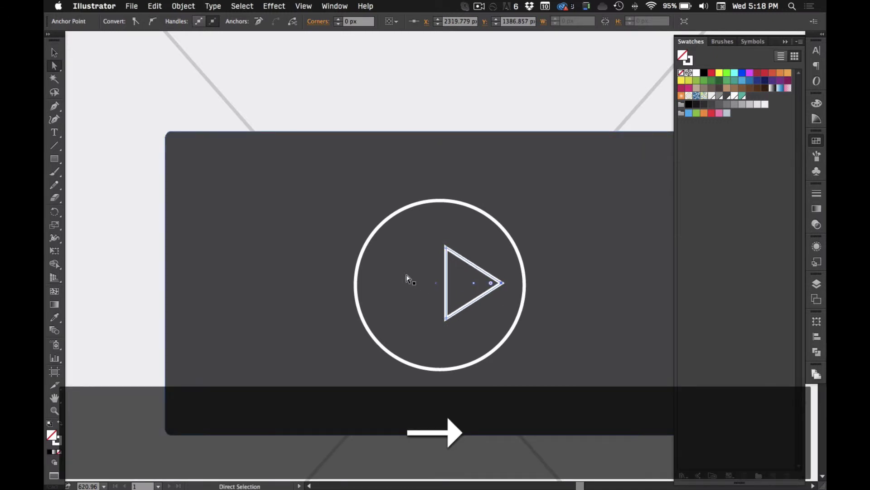
Move the play triangle left to the middle of the circle.
key("v")
left_click(510, 261)
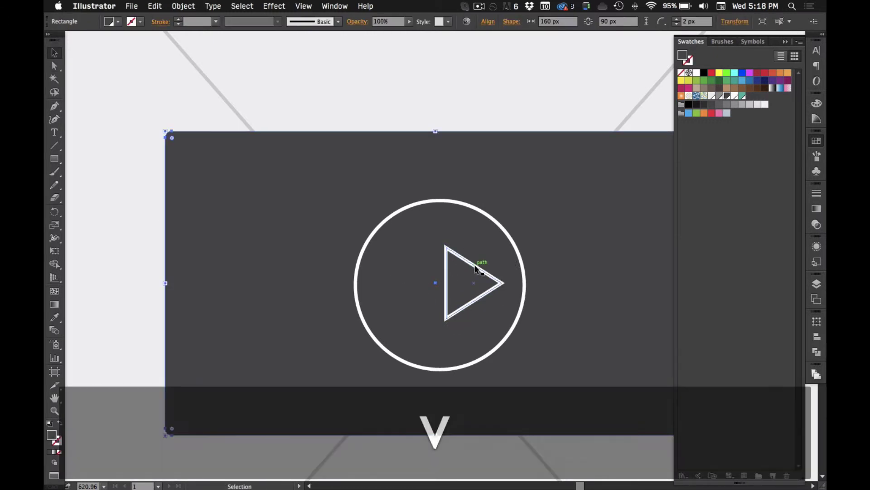
left_click_drag(476, 268, 451, 265)
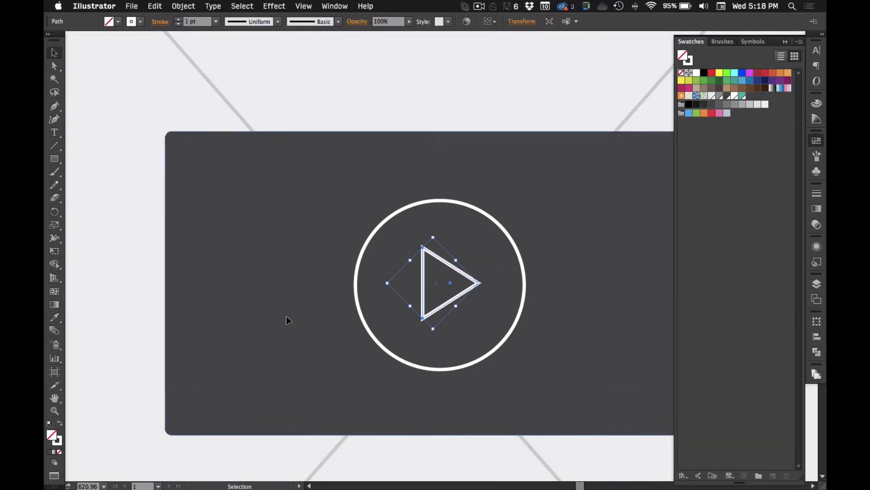
Swap the play triangle to a solid white fill without stroke and round its corners by 2 px.
left_click(59, 424)
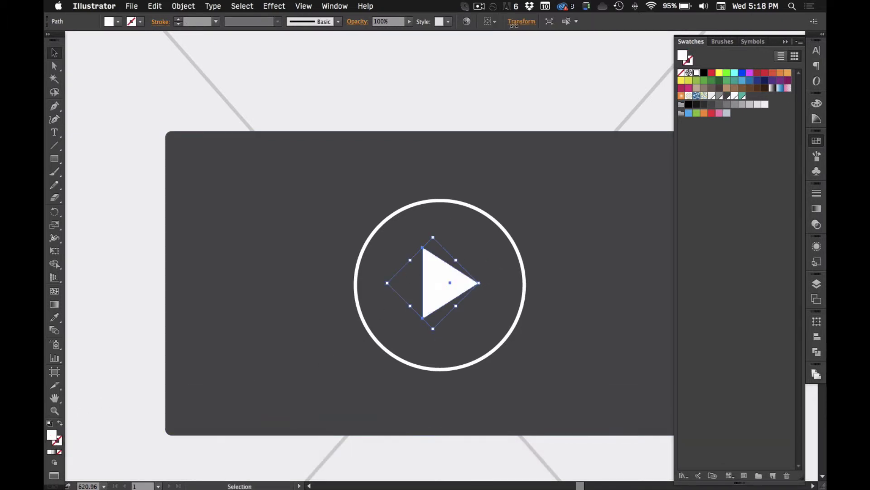
key("a")
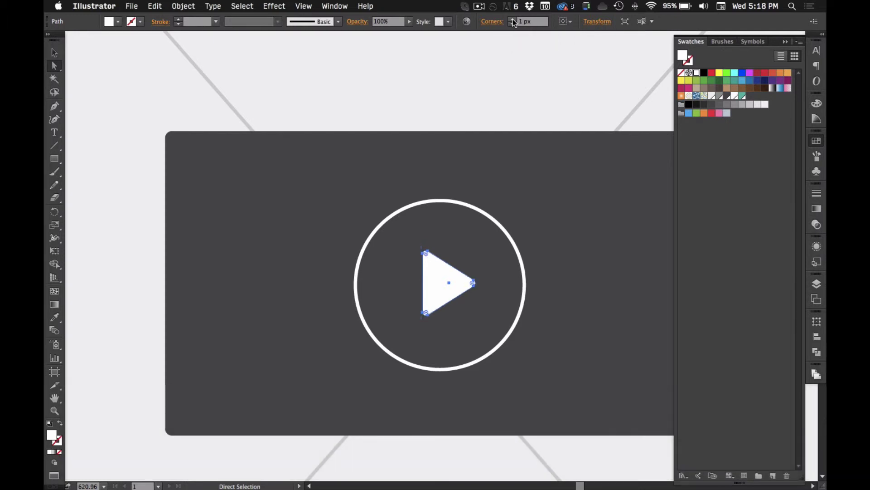
left_click(501, 70)
Group the wireframe's header bar together with its logo and four navigation lines.
left_click(471, 188, "alt+super")
left_click(472, 188, "alt+super")
left_click(472, 188, "alt+super")
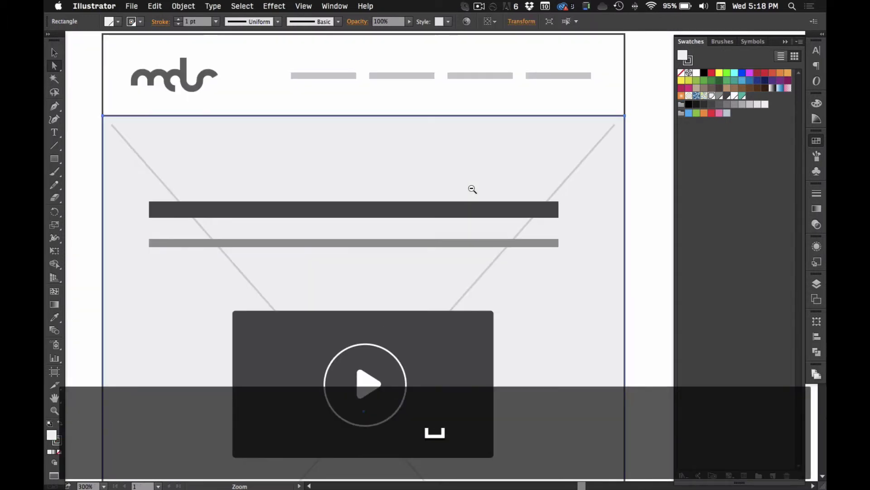
left_click(472, 189, "alt+super")
left_click(406, 353, "alt+super")
key("v")
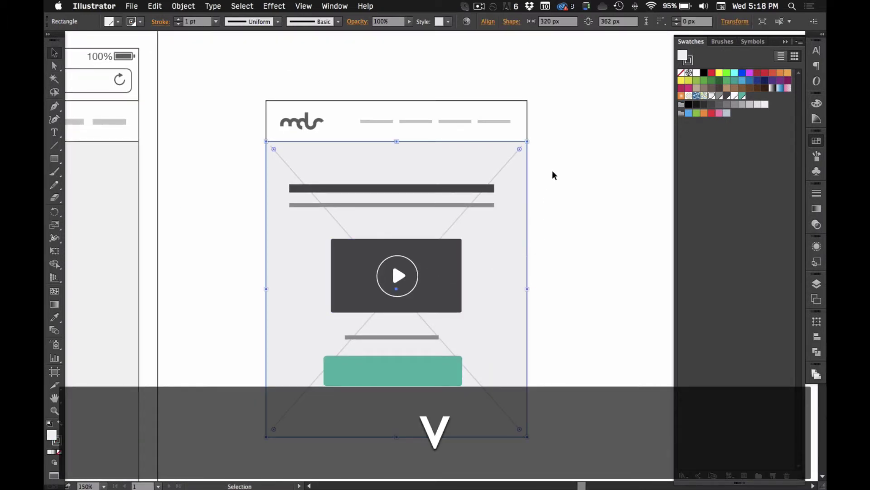
left_click_drag(552, 175, 334, 361)
left_click(361, 84)
left_click(372, 118)
left_click_drag(255, 75, 376, 95)
left_click_drag(516, 126, 535, 129)
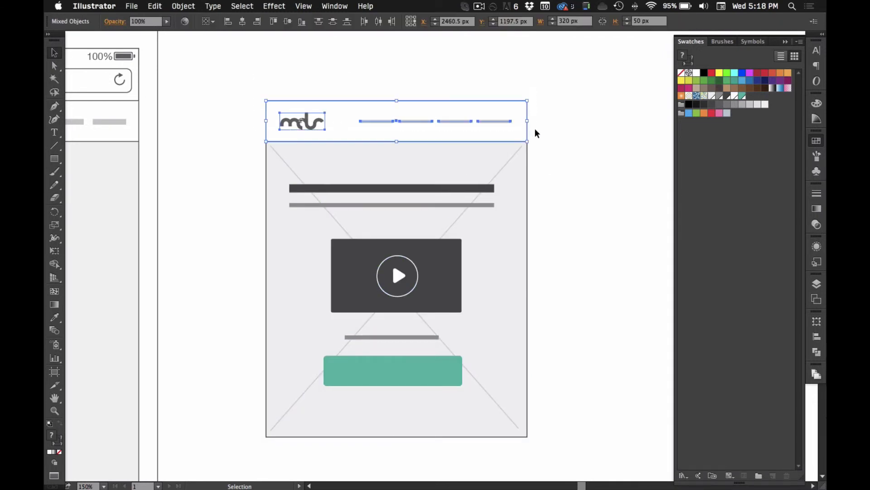
key("super+g")
Horizontally center-align the header group, crossed hero background, text lines, video placeholder, play icon and teal button with each other.
key("super+v")
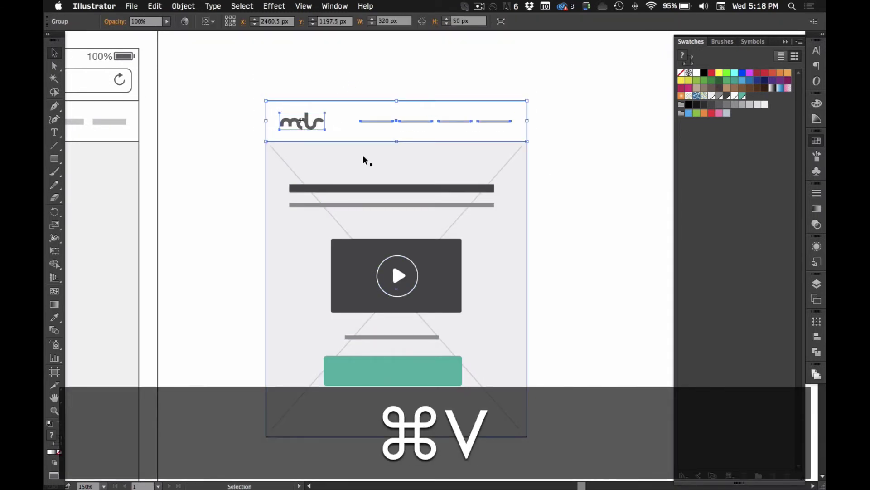
left_click_drag(364, 159, 400, 175)
left_click_drag(379, 123, 433, 372)
key("super+z")
key("super+z")
left_click(243, 20)
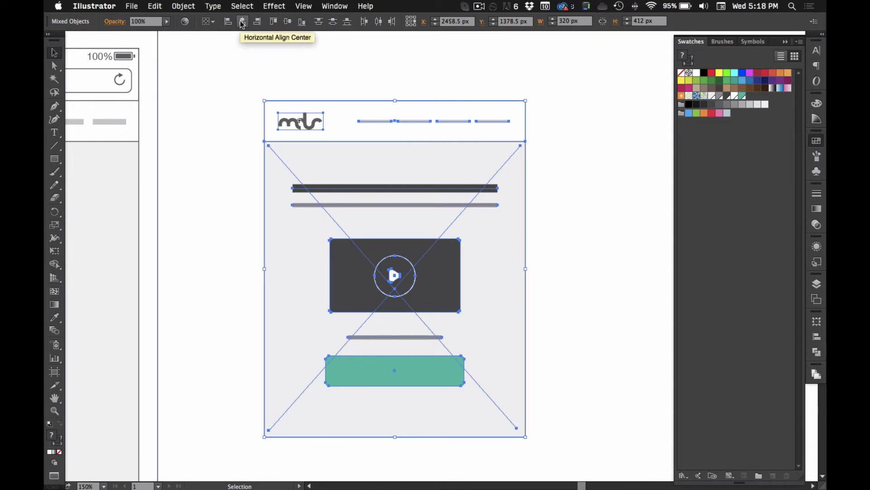
left_click(295, 75)
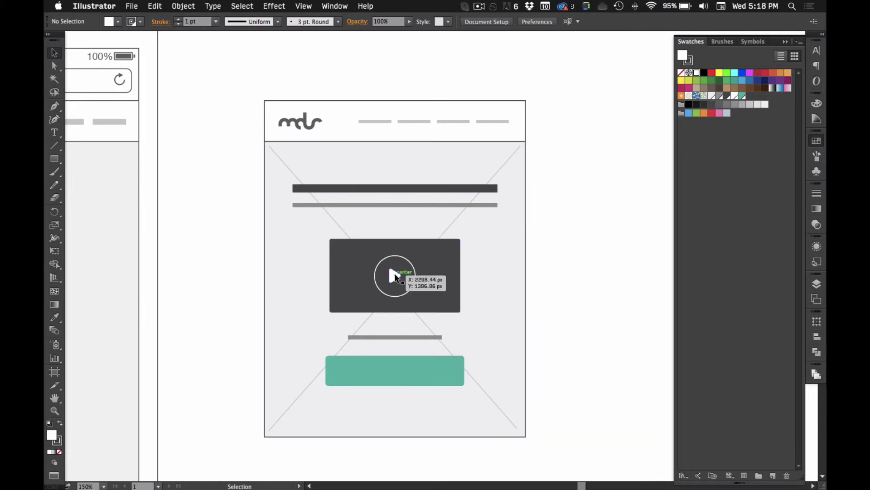
Nudge the play triangle slightly to the right inside its circle.
left_click_drag(309, 209, 467, 334)
key("a")
left_click(449, 264)
key("Right")
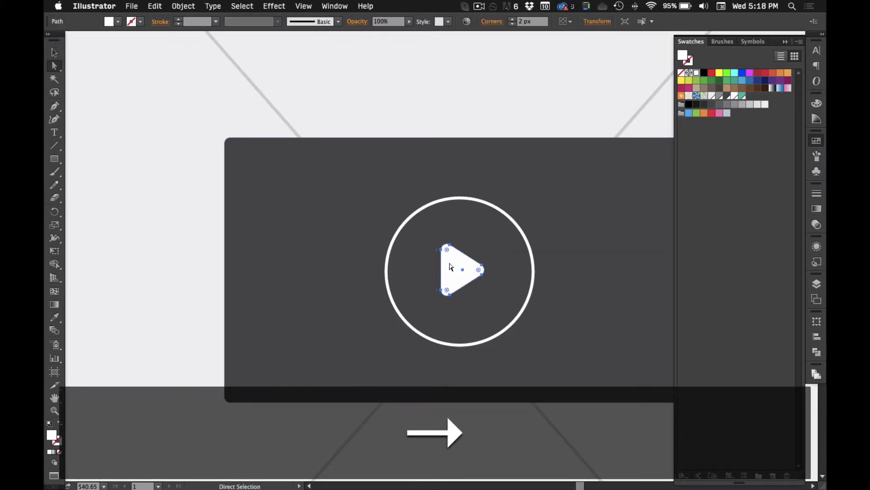
key("v")
left_click(256, 130)
Examine the rebuilt wireframe from top to bottom and compare it with the phone mockup and the reference wireframe.
left_click(366, 183, "alt+super")
left_click(366, 183, "alt+super")
left_click(366, 184, "alt+super")
left_click_drag(463, 312, 374, 252)
left_click(377, 84)
left_click(453, 260, "alt+super")
left_click_drag(445, 301, 439, 262)
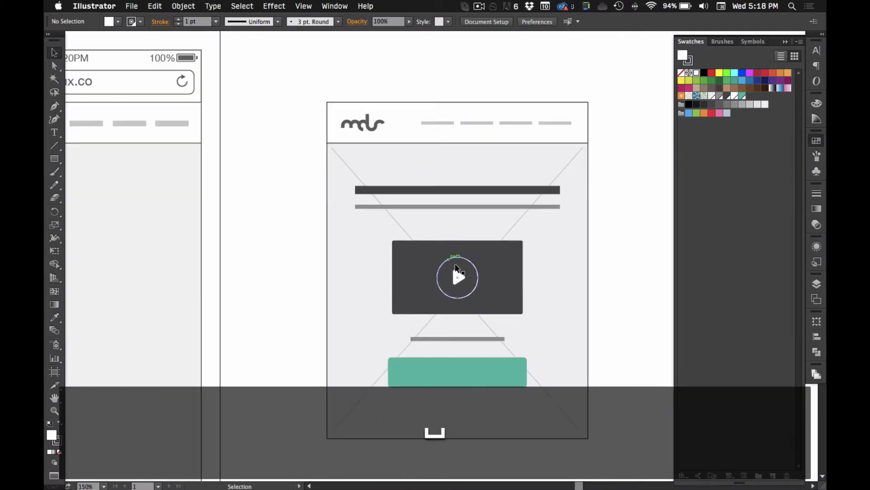
left_click_drag(478, 283, 477, 193)
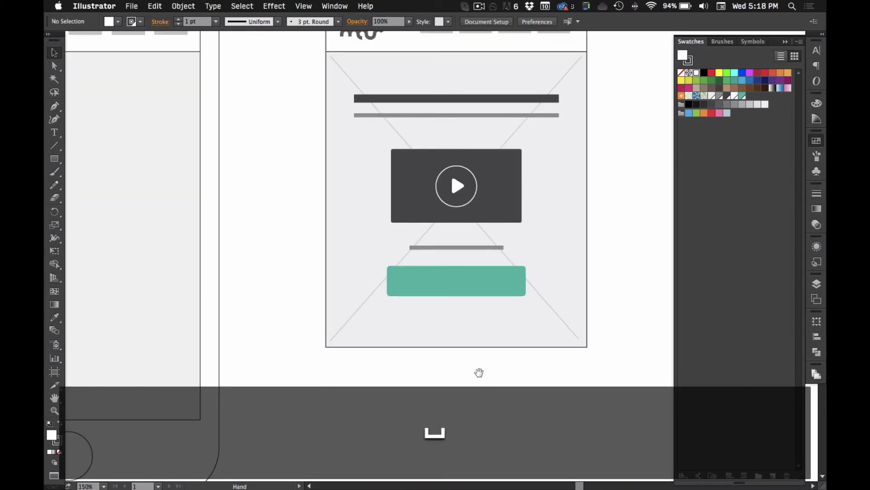
left_click_drag(478, 369, 476, 461)
left_click(407, 307, "alt+super")
left_click_drag(449, 313, 493, 341)
left_click(352, 297, "alt+super")
left_click_drag(303, 262, 332, 268)
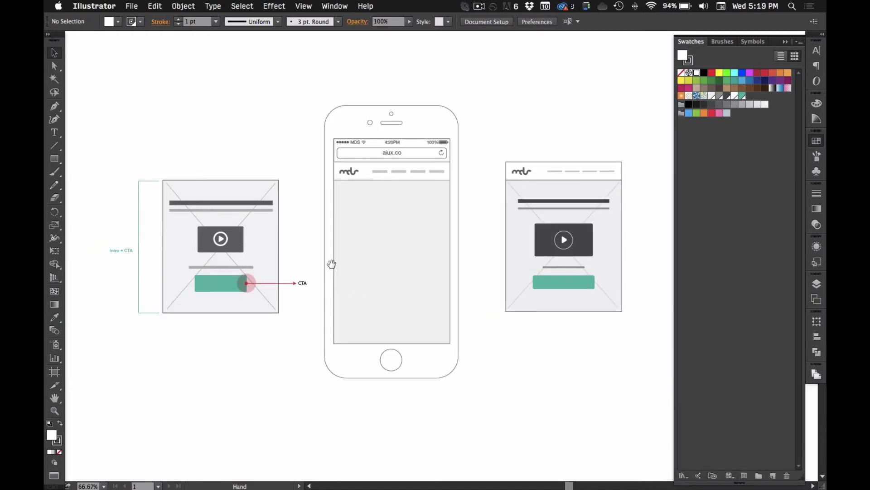
left_click_drag(562, 210, 545, 211)
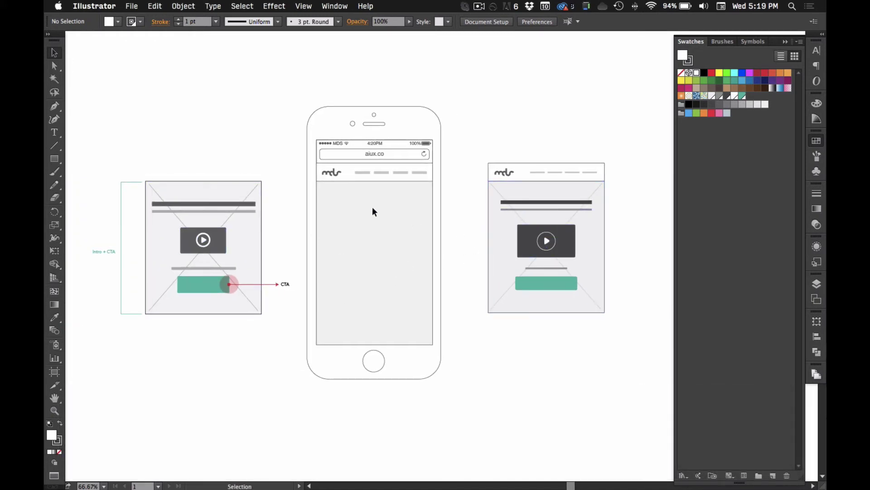
Delete the existing header with logo and navigation lines from the phone mockup's screen.
key("v")
left_click(395, 173)
key("BackSpace")
Move the whole rebuilt wireframe onto the phone screen directly below the browser address bar, nudging it left to line up with the screen edge.
key("v")
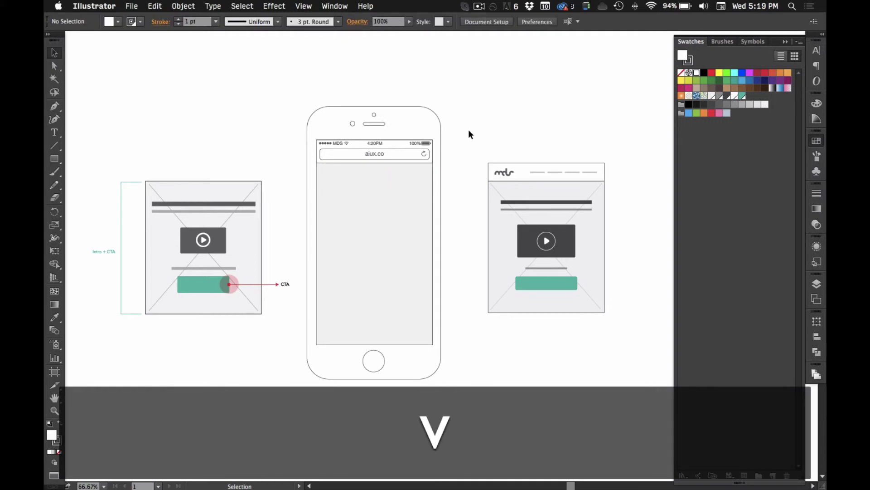
left_click_drag(469, 132, 579, 337)
left_click_drag(527, 196, 383, 192)
left_click_drag(289, 139, 391, 216)
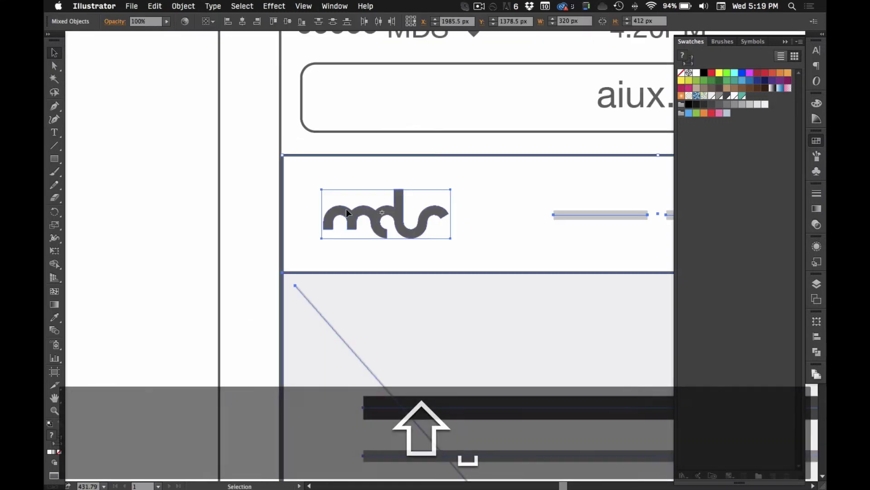
key("Left")
left_click(152, 163)
Set the stroke weight of the play icon's circle on the phone screen to 4 pt.
left_click(524, 262, "alt+super")
left_click(524, 262, "alt+super")
left_click(524, 262, "alt+super")
left_click(524, 262, "alt+super")
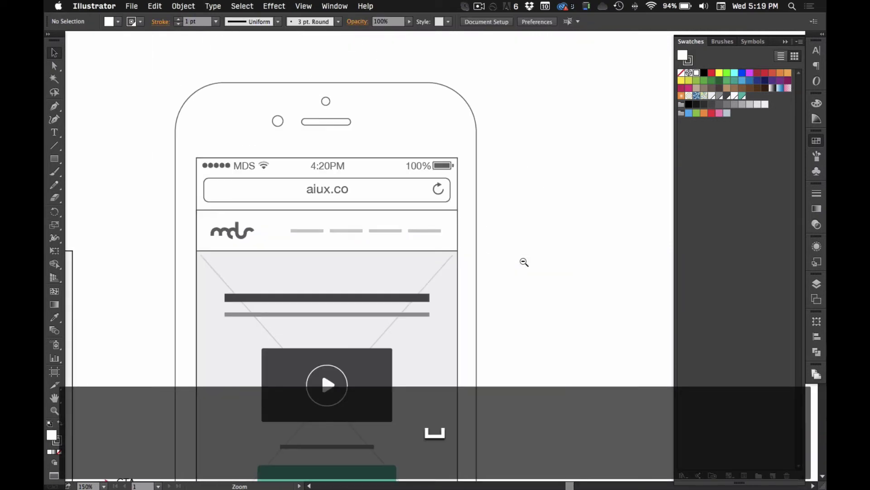
left_click(524, 262, "alt+super")
scroll(528, 244, "down", 5)
scroll(528, 245, "left", 5)
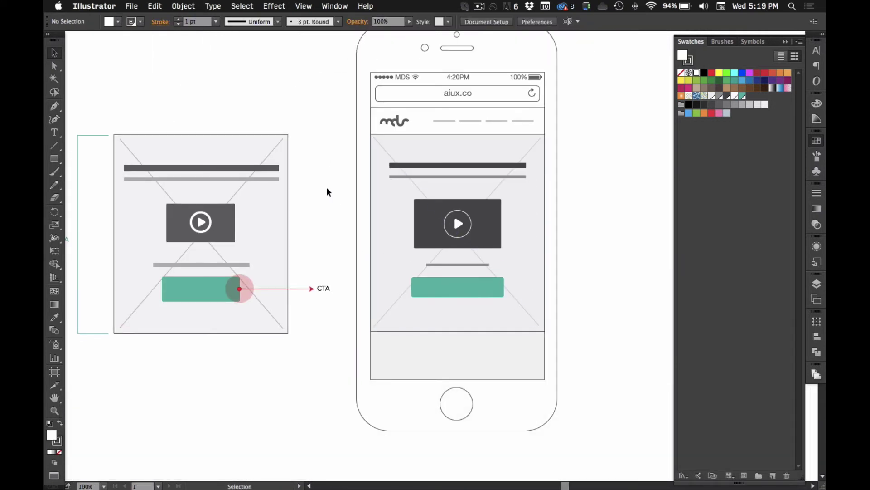
key("a")
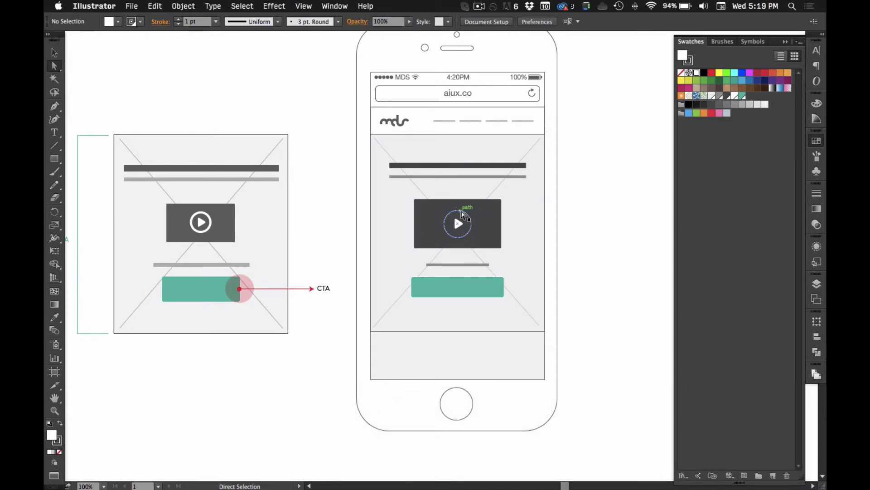
left_click(452, 213)
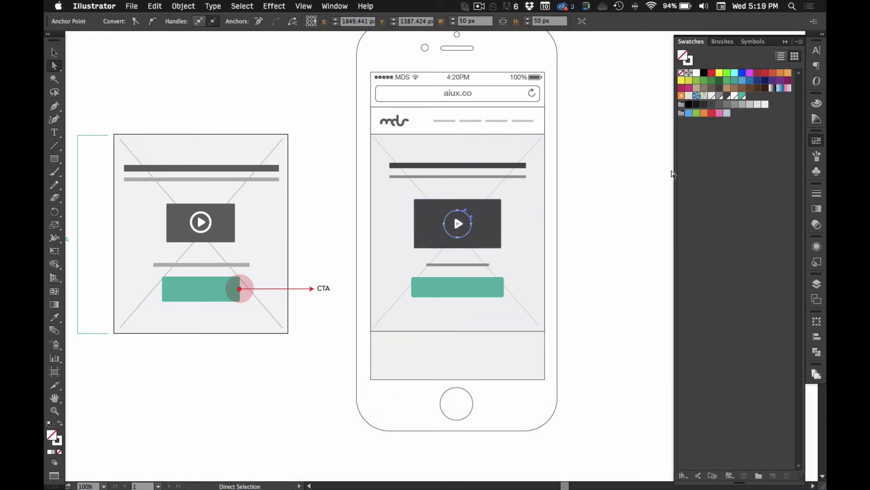
left_click(817, 192)
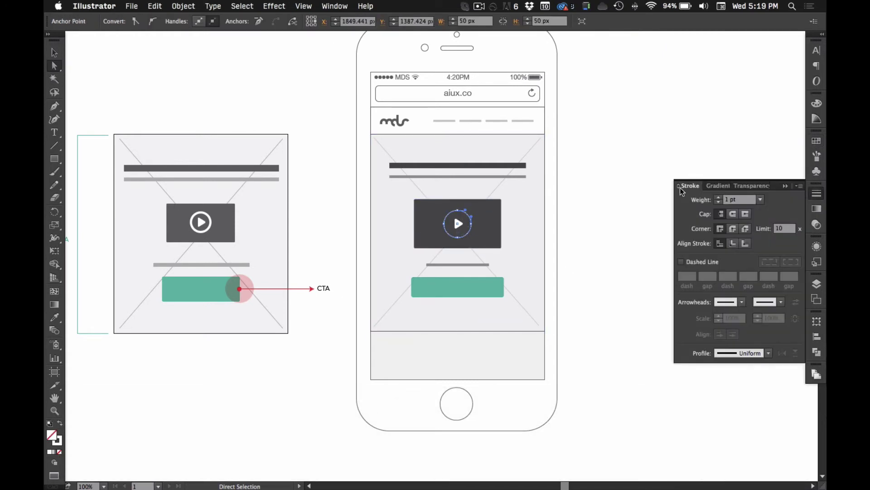
left_click(719, 198)
left_click(624, 100)
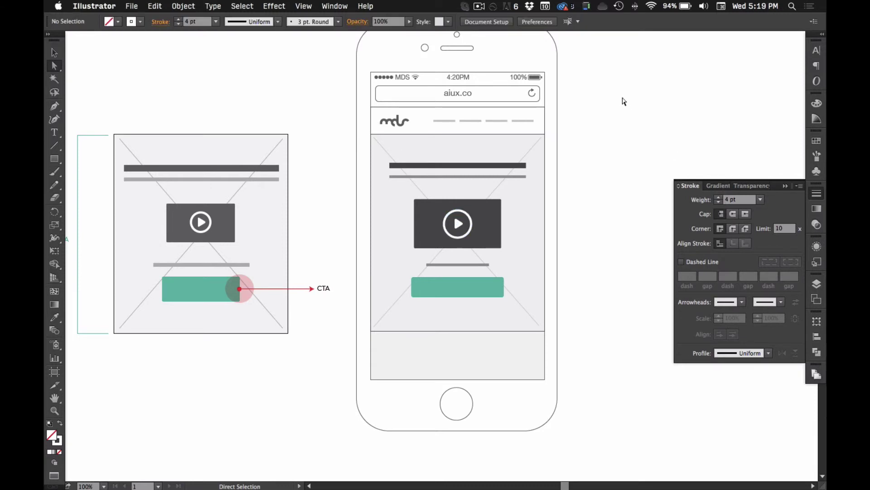
Compare the annotated reference wireframe, including its Intro + CTA bracket and CTA callout, with the wireframe on the phone.
key("v")
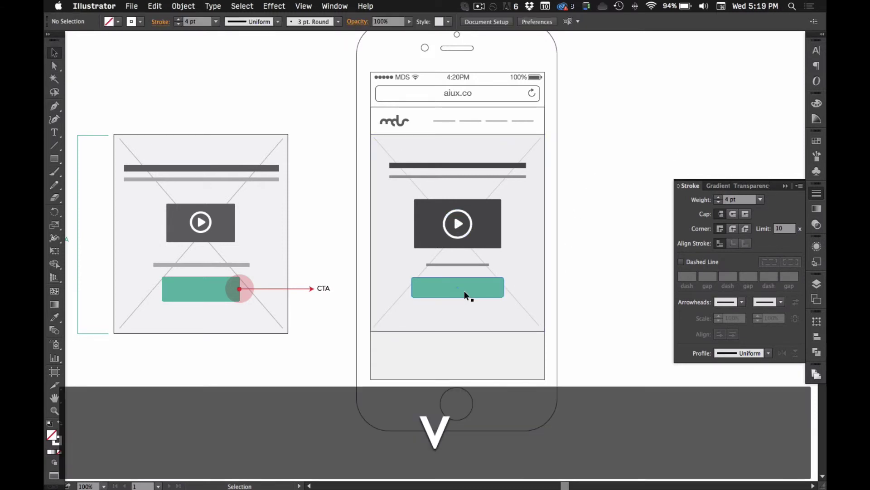
key("space")
left_click_drag(463, 290, 490, 307)
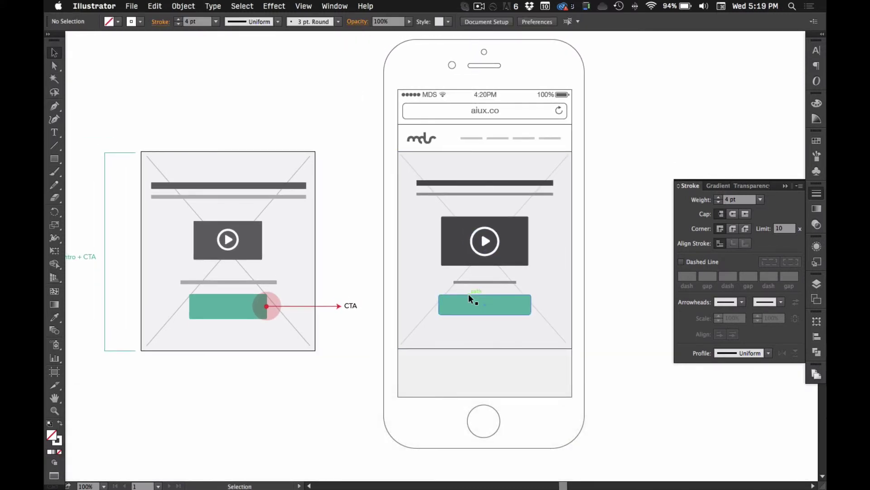
key("space")
left_click_drag(305, 165, 373, 169)
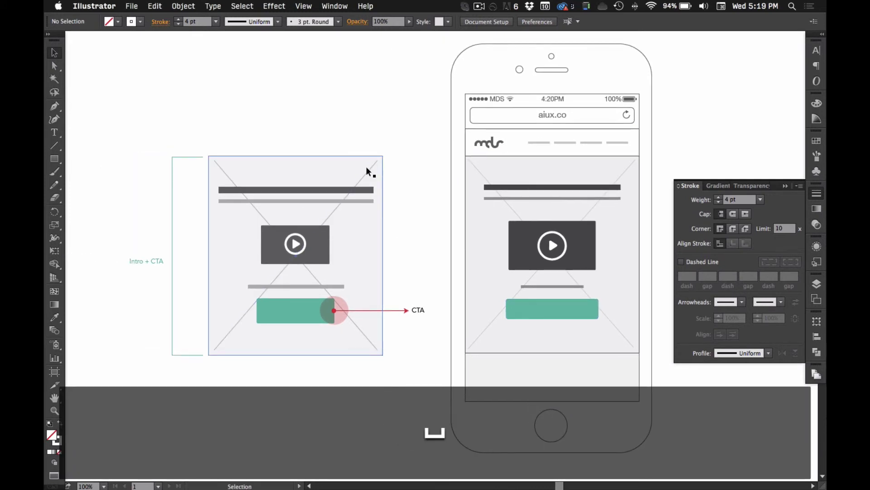
key("v")
left_click_drag(272, 115, 312, 397)
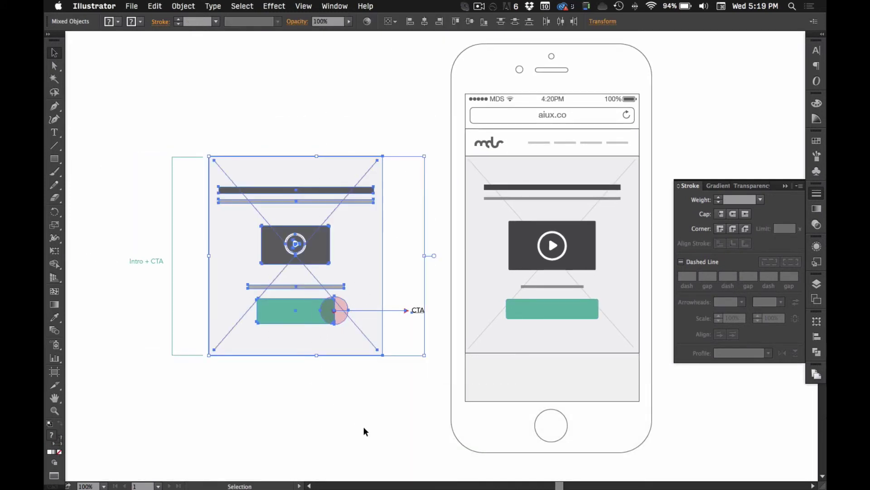
left_click(385, 340)
key("space")
left_click_drag(384, 340, 308, 335)
key("space")
left_click_drag(259, 301, 302, 316)
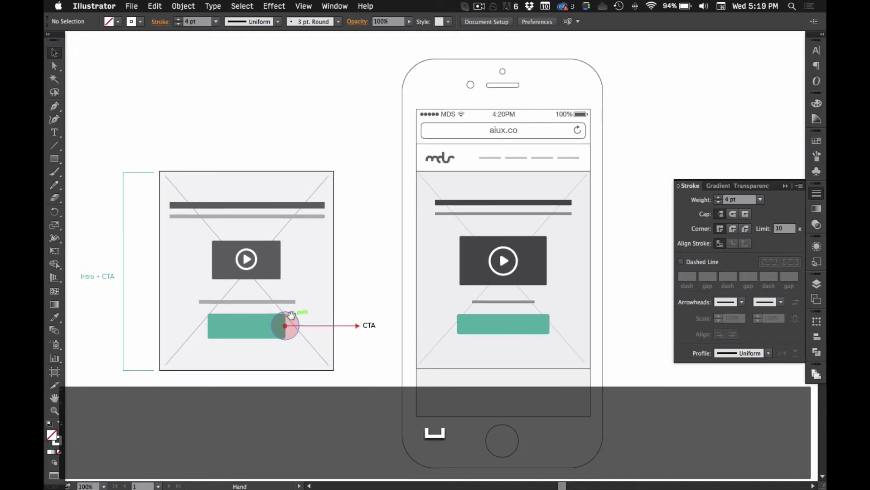
Examine the phone's header, hero section, video placeholder and call-to-action button up close.
key("space")
left_click_drag(177, 142, 311, 296)
key("super+minus")
key("space")
left_click(338, 169)
key("ctrl+space")
left_click(533, 264, "super")
left_click(534, 263, "super")
left_click_drag(425, 227, 552, 301)
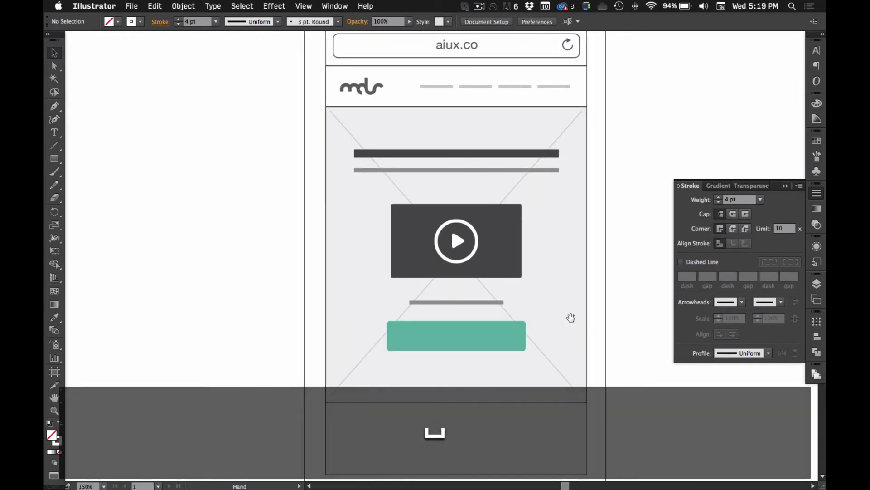
Draw a tall, narrow rectangle beside the phone matching the hero section's height, and remove its phone-facing edge to leave an open bracket.
key("m")
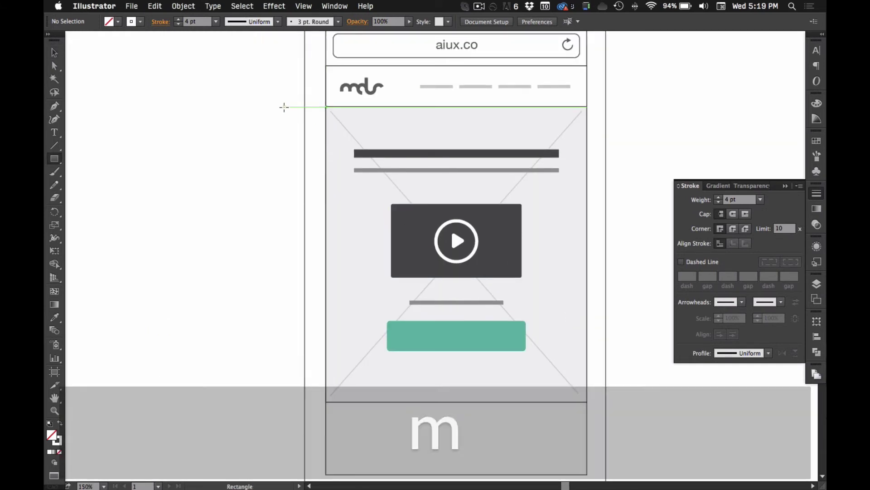
left_click_drag(261, 106, 316, 402)
key("p")
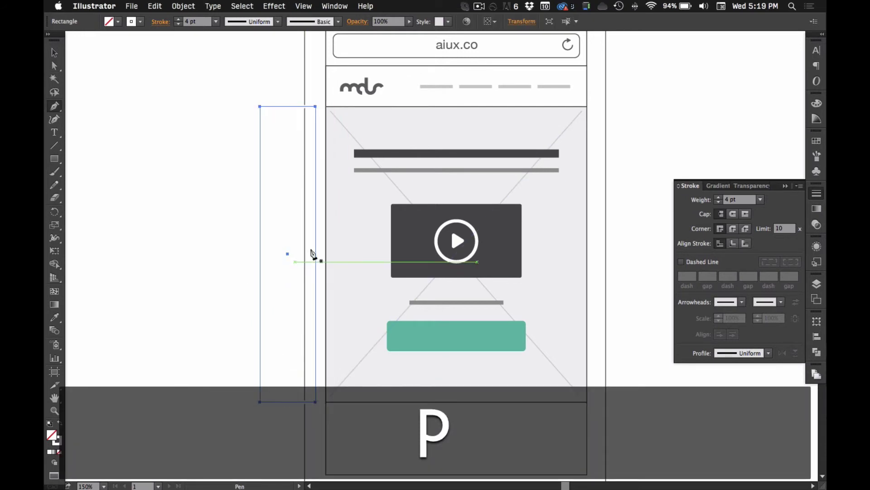
left_click(315, 238)
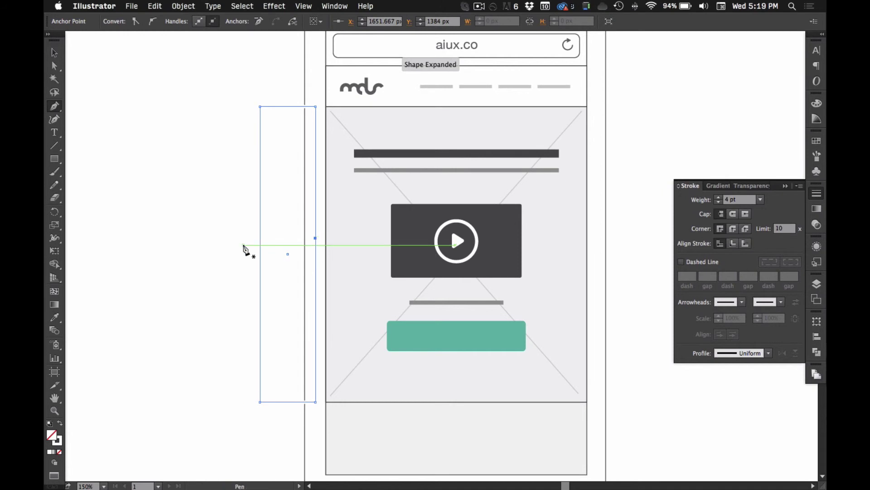
key("BackSpace")
key("super+BackSpace")
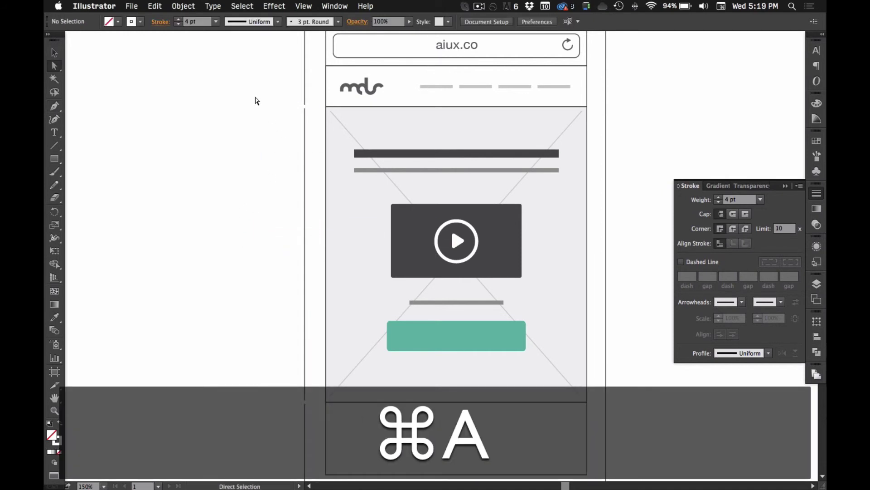
Set the bracket's stroke to the teal swatch, using outline view to select the white path.
key("super+y")
key("v")
left_click(269, 107)
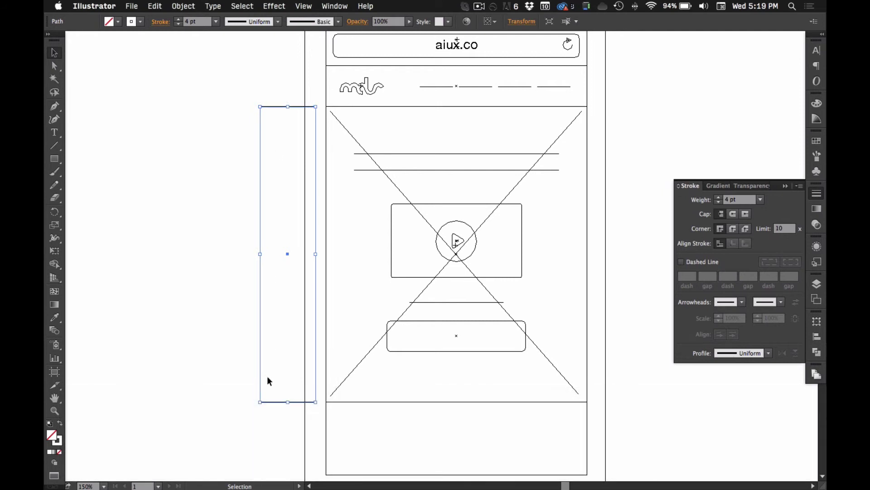
left_click(55, 441)
left_click(816, 170)
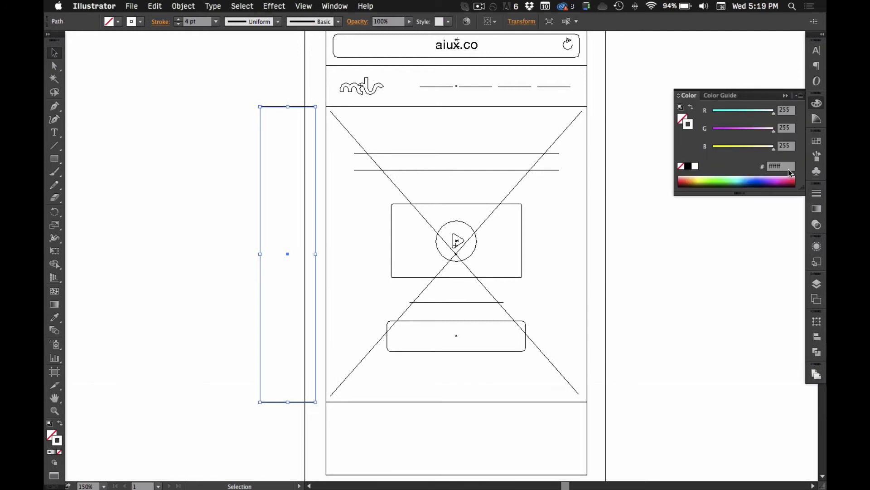
left_click(816, 142)
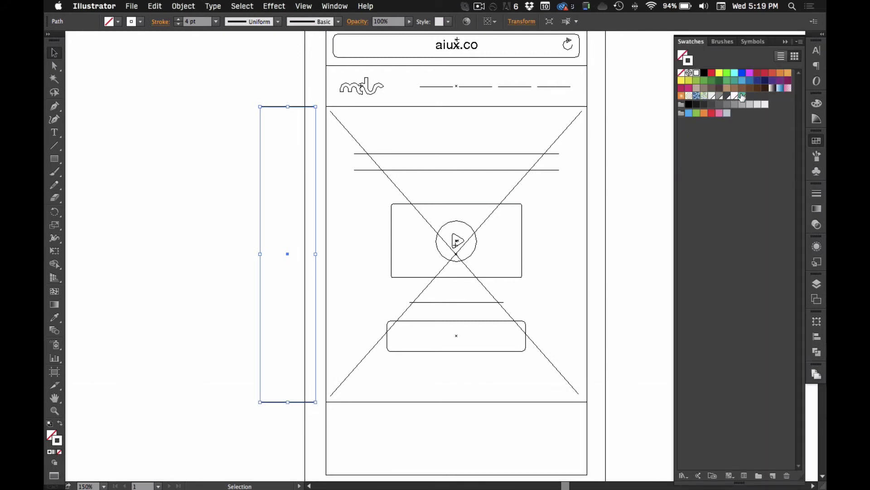
left_click(190, 193)
key("super+y")
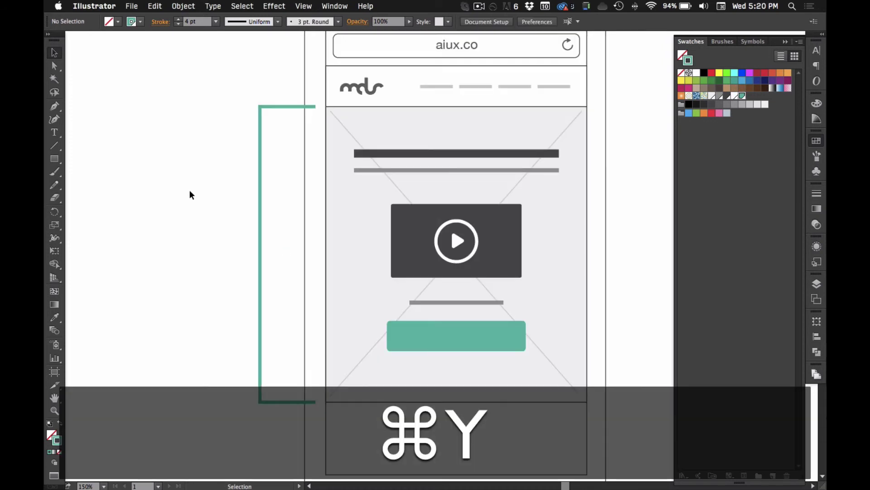
Set the teal bracket's stroke weight to 1 pt.
key("super+a")
key("v")
left_click(261, 107)
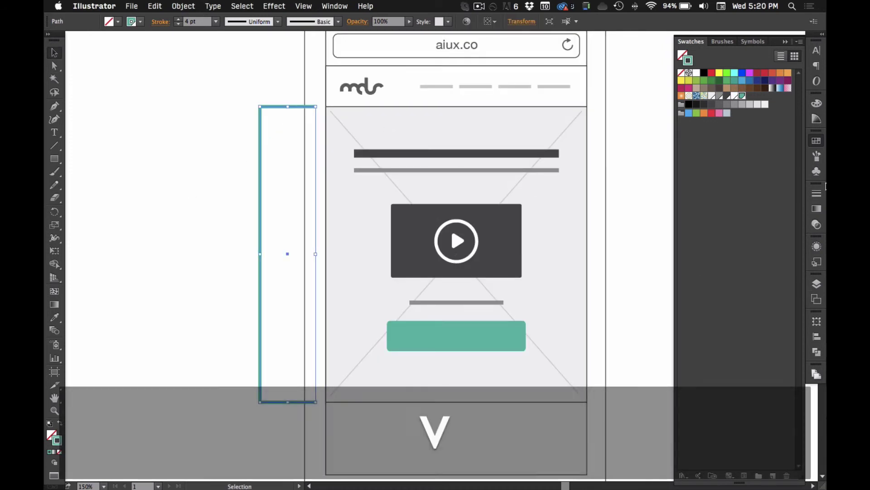
left_click(817, 194)
left_click(719, 203)
left_click(719, 203)
left_click(720, 202)
left_click(208, 204)
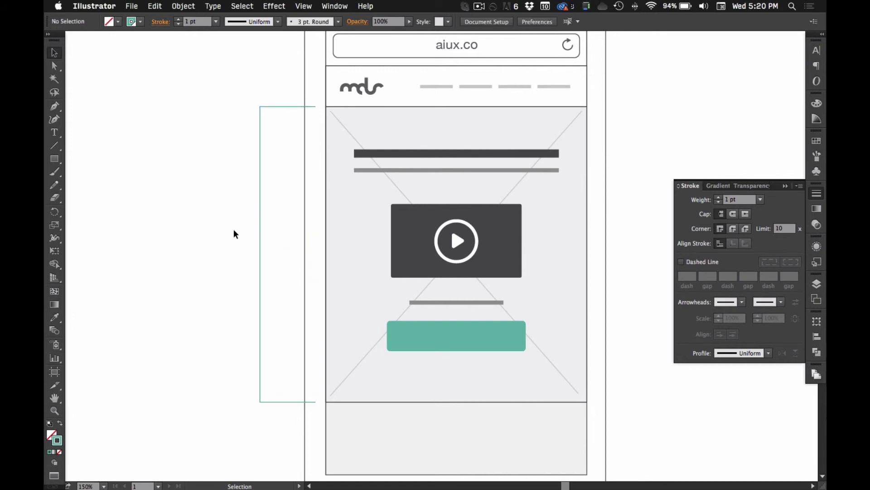
Draw a short horizontal connector line outward from the midpoint of the bracket's vertical side.
key("backslash")
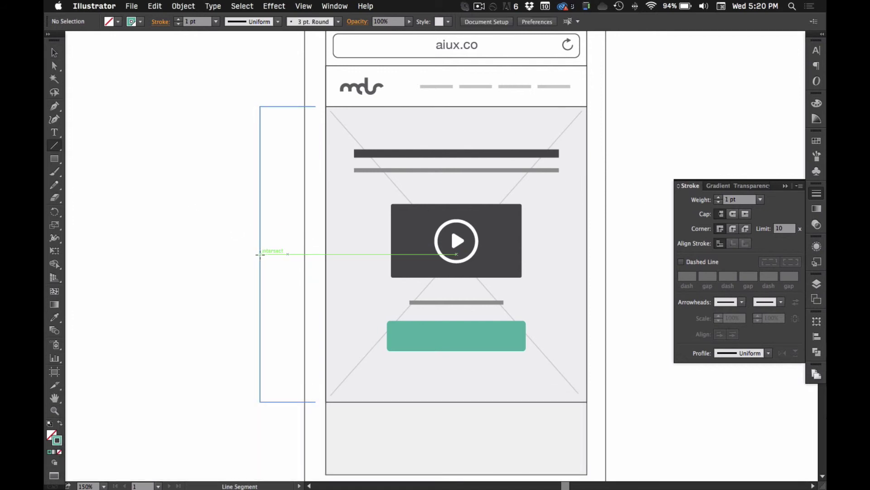
mouse_move(259, 254)
left_mouse_down()
mouse_move(242, 254)
mouse_move(290, 251)
left_mouse_up()
key("super+shift+v")
Add the text label "Intro + CTA" beside the bracket's connector line.
key("space")
key("t")
left_click(241, 258)
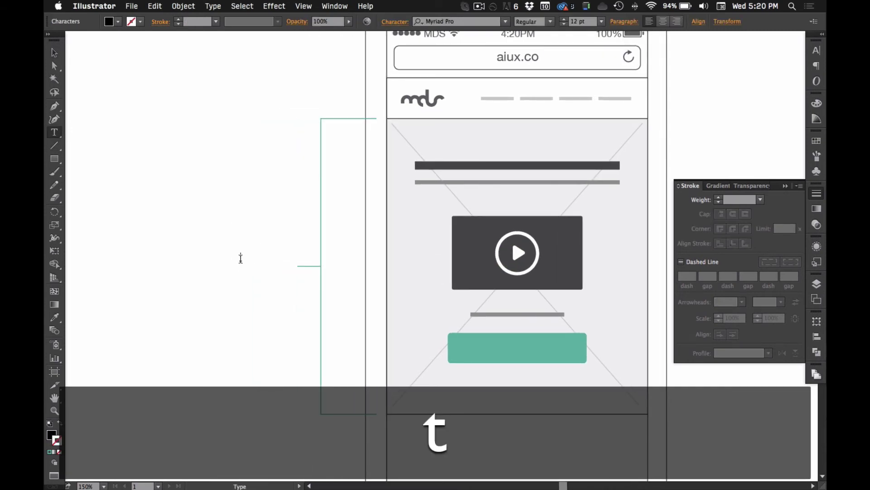
left_click(241, 259)
type("Intro")
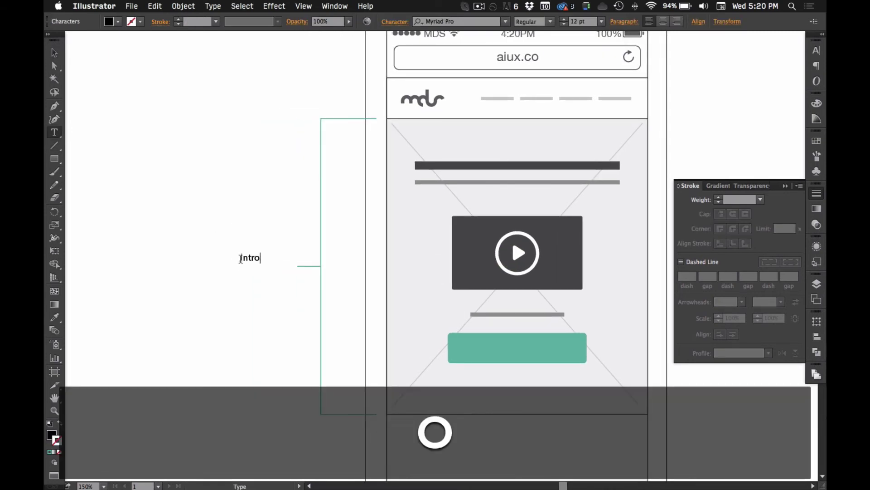
type(" + CTA")
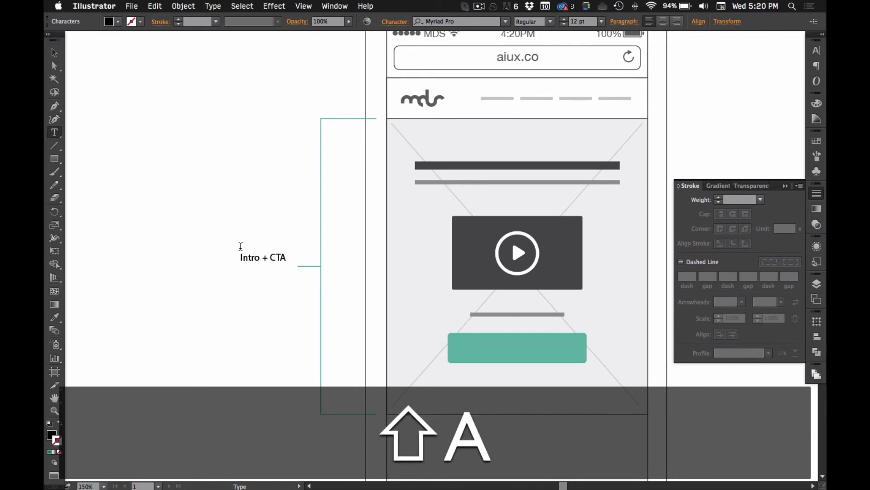
key("super+shift+v")
Align the Intro + CTA label vertically with the connector line and recolor it with the call-to-action button's teal.
left_click_drag(277, 258, 278, 264)
left_click(276, 199)
left_click(275, 265)
key("Down")
key("Down")
key("Down")
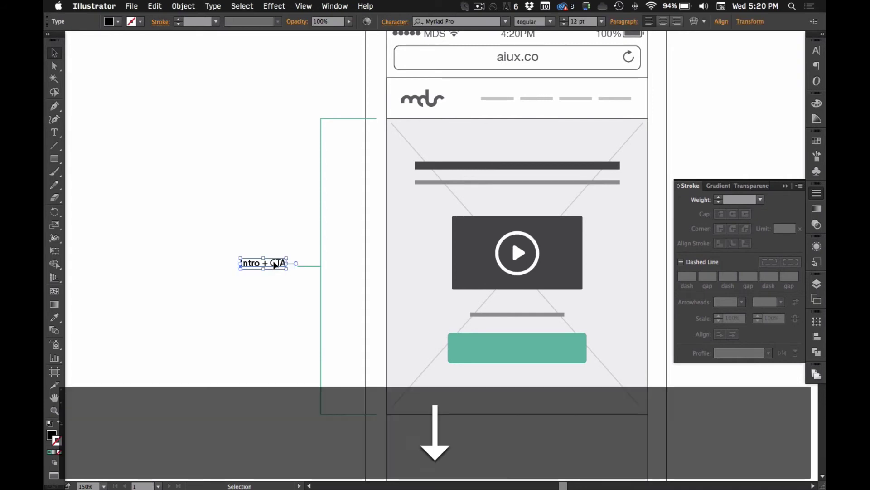
key("i")
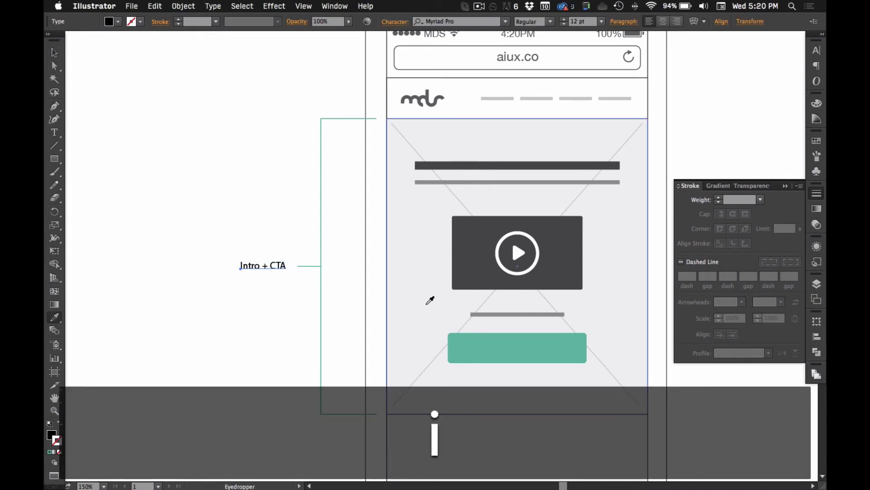
left_click(499, 340)
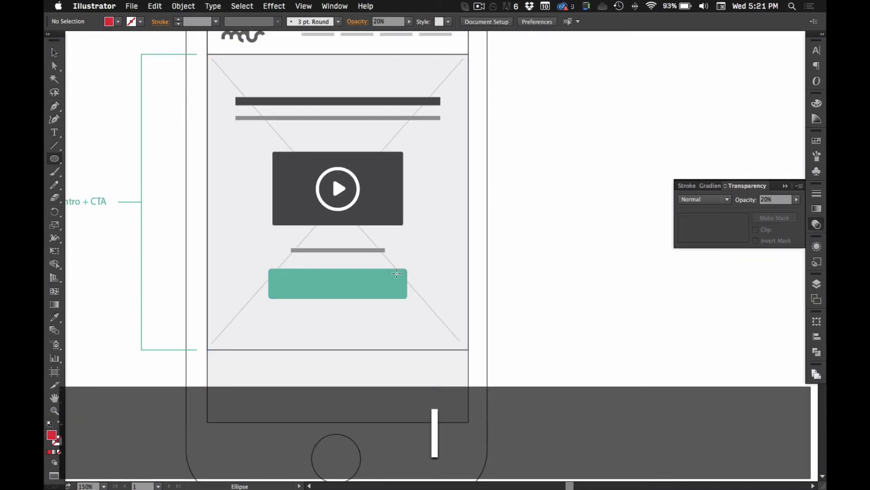
Draw a red circle centered on the right edge of the teal button and set its opacity to 10%.
left_click_drag(397, 273, 429, 304)
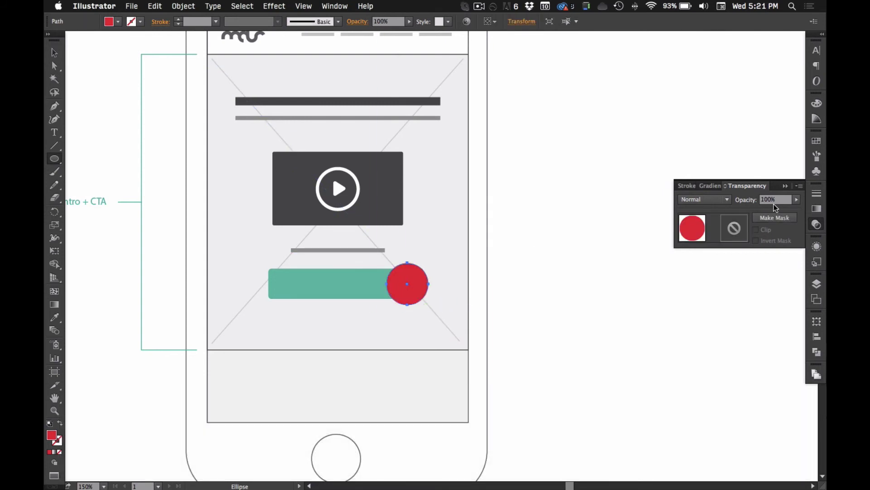
type("10")
key("Return")
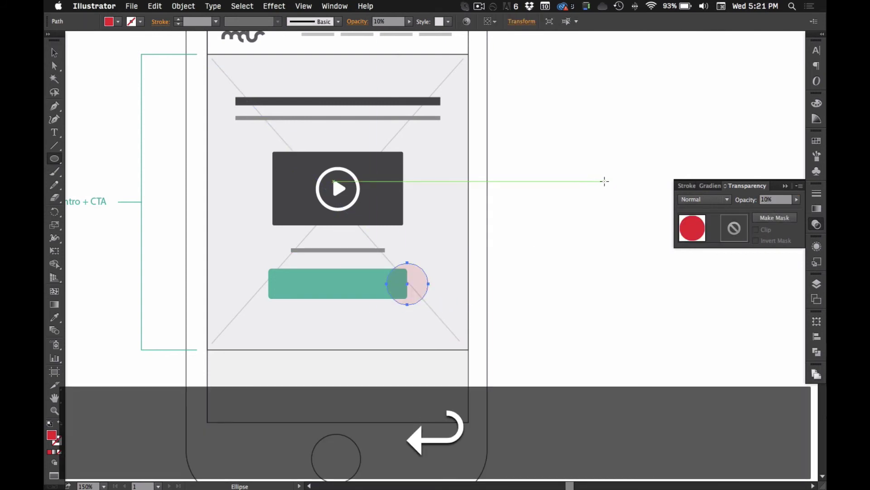
left_click(605, 182, "super")
Draw a straight horizontal line from the red circle's center to a point outside the phone's right side.
key("v")
left_click_drag(509, 285, 551, 267)
key("backslash")
key("shift")
left_click_drag(451, 268, 600, 268)
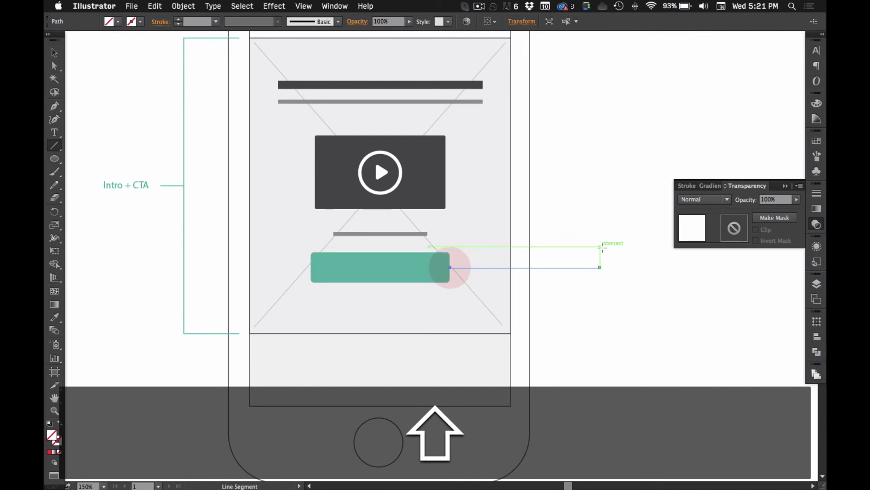
Give the callout line a red stroke and no fill.
key("v")
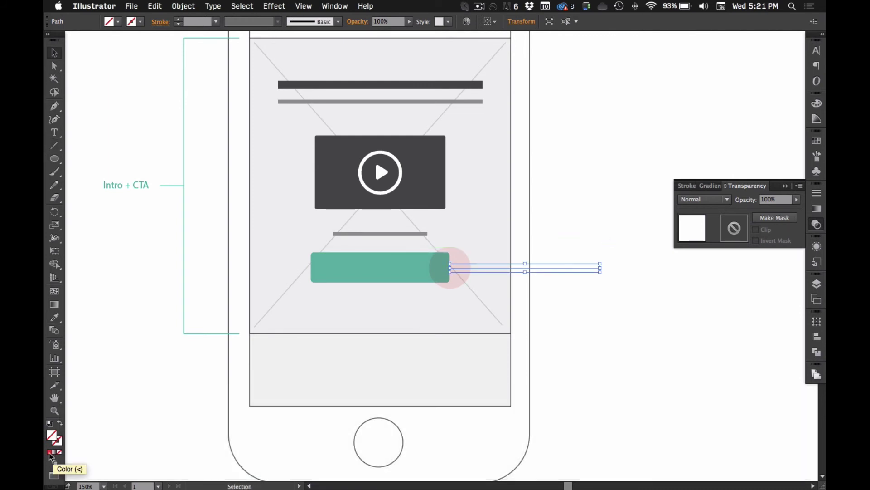
left_click(51, 456)
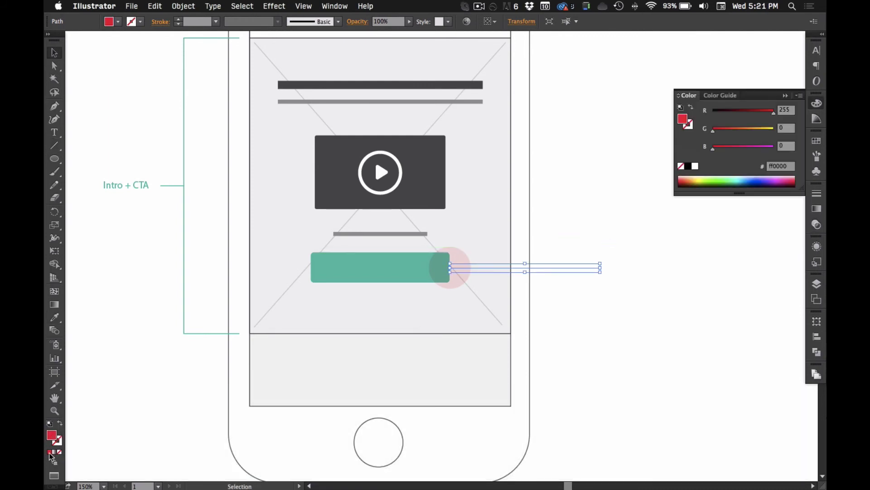
left_click(60, 423)
left_click(562, 332)
key("super+v")
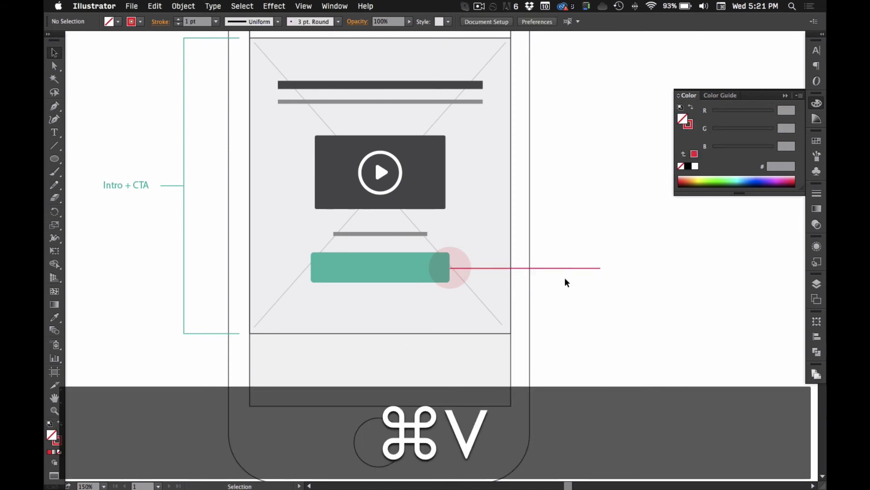
Add an arrowhead and a round dot to the red line's ends, swapping them so the dot sits at the button and the arrow points outward.
left_click_drag(562, 268, 583, 277)
key("super+z")
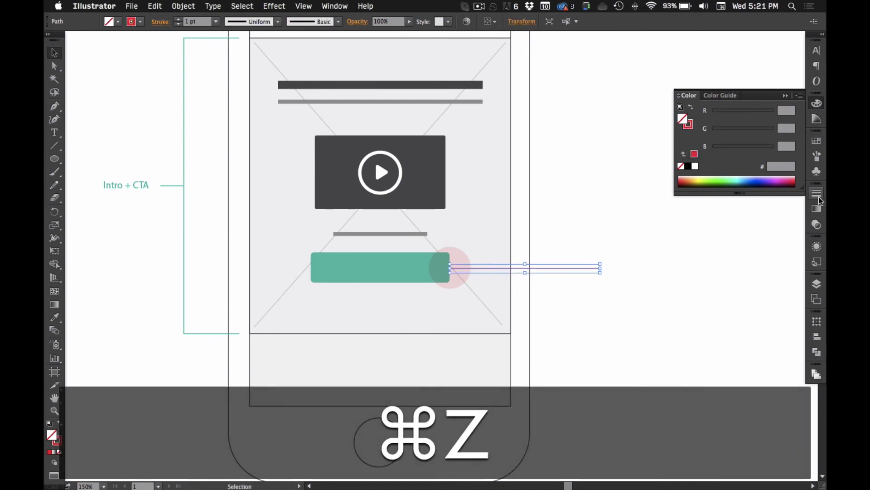
left_click(817, 197)
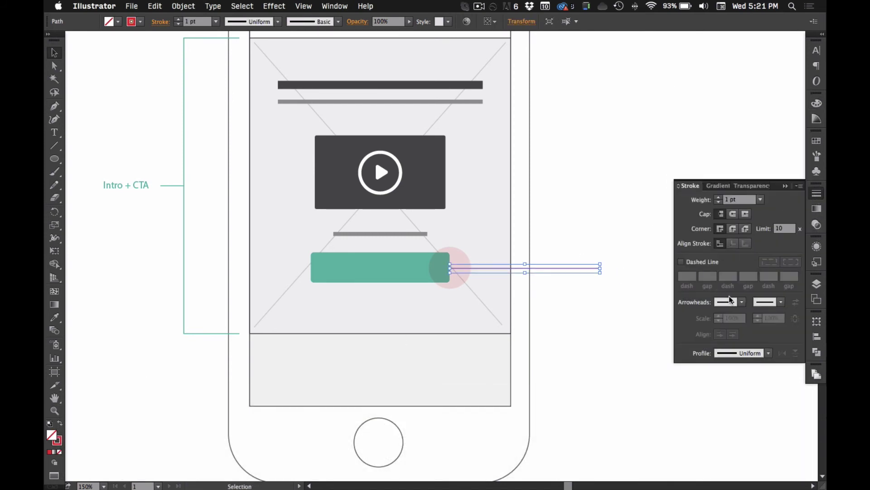
left_click(741, 302)
left_click(711, 352)
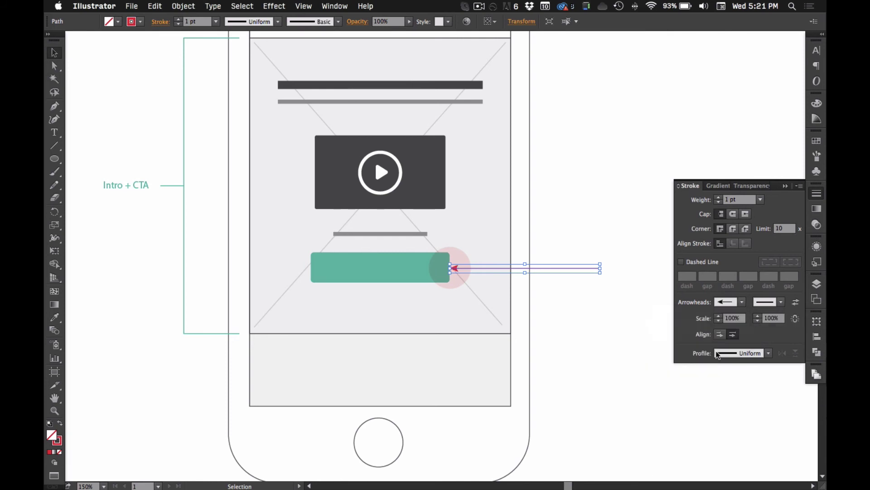
left_click(780, 302)
scroll(736, 401, "down", 8)
scroll(736, 399, "up", 4)
left_click(744, 421)
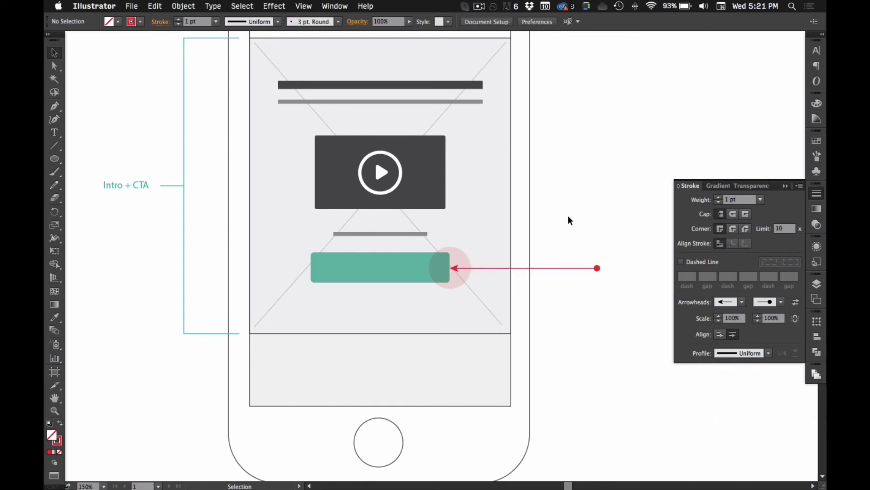
left_click(797, 303)
left_click(611, 203)
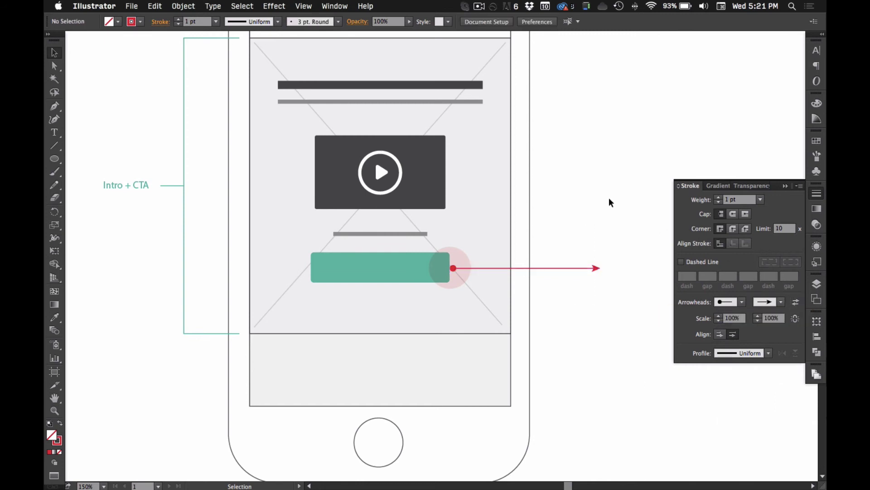
Duplicate the Intro + CTA label beyond the red arrow's tip and change the copy's text to "CTA".
key("a")
left_click_drag(131, 188, 629, 268)
key("t")
left_click(621, 268)
key("super+a")
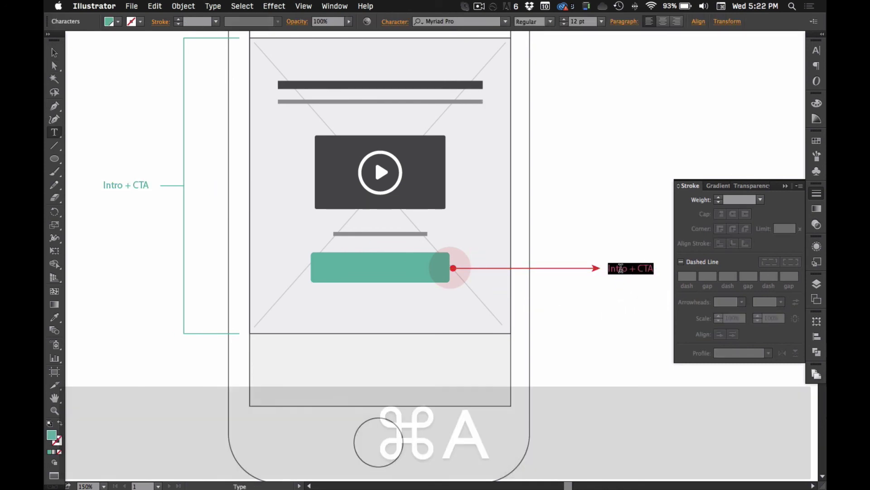
type("CTA")
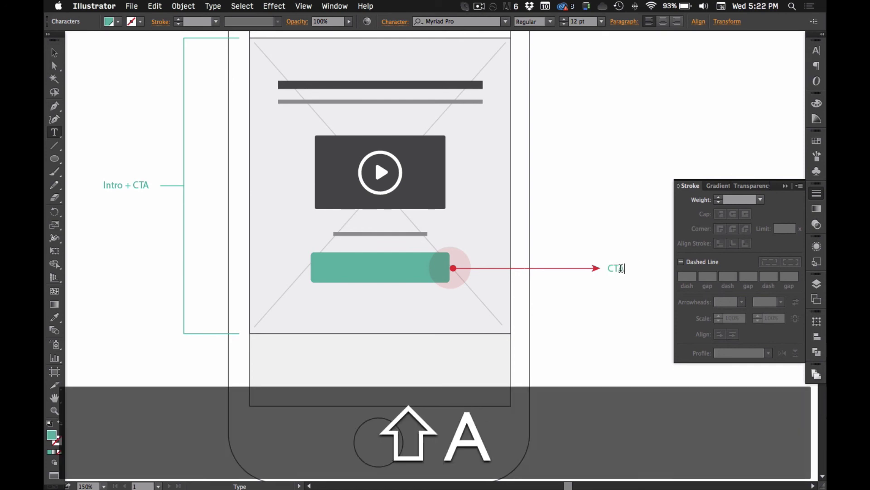
key("super+shift+a")
Recolor the CTA label with the circle's red and set its opacity to 100%.
key("v")
left_click(617, 270)
key("i")
left_click(462, 256)
left_click(818, 226)
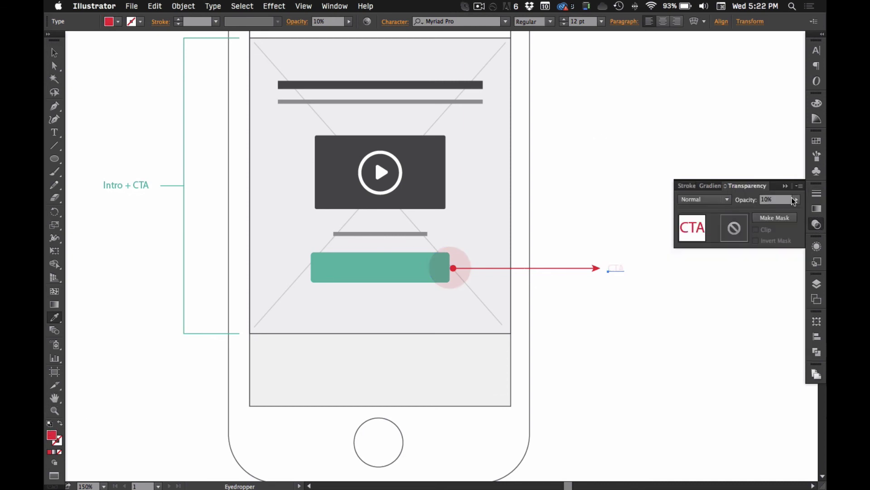
type("100")
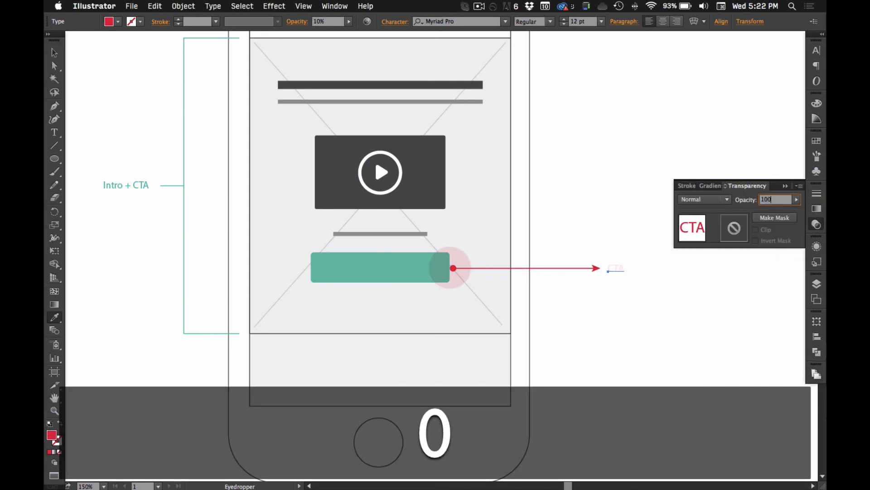
key("Return")
left_click(622, 134, "super")
key("v")
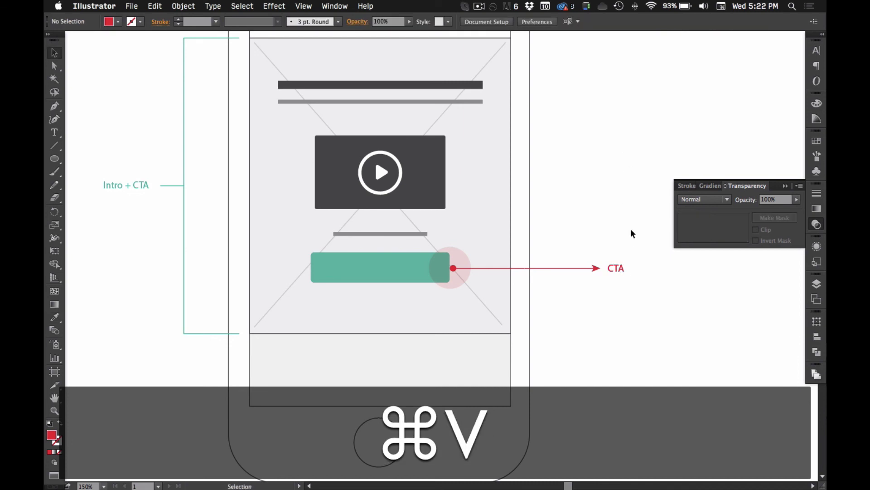
Shift the red line's dot end slightly left so it centers on the teal button's right edge.
left_click(508, 211, "alt+super")
left_click(508, 211, "alt+super")
left_click_drag(468, 249, 525, 251)
left_click_drag(351, 245, 494, 362)
key("a")
left_click_drag(392, 299, 395, 300)
key("Left")
key("v")
left_click(680, 153)
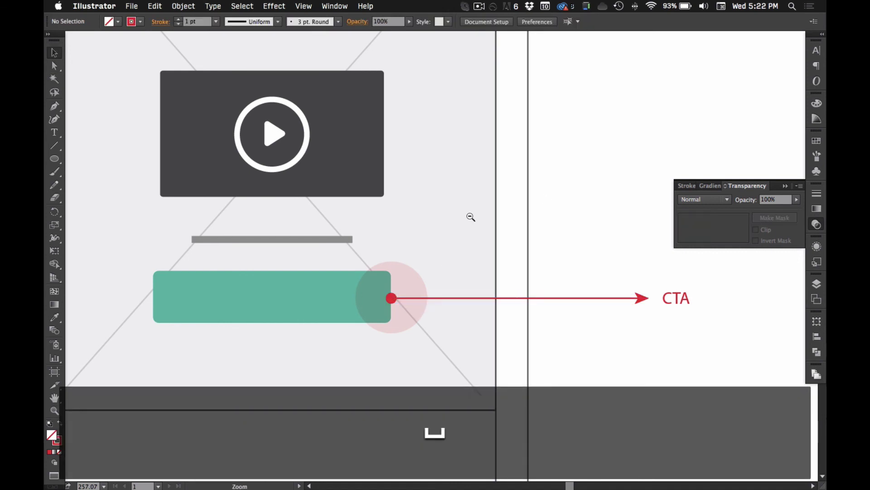
Examine the complete phone wireframe together with its Intro + CTA bracket and red CTA callout.
left_click(476, 218, "alt+super")
left_click(476, 218, "alt+super")
left_click_drag(331, 197, 435, 222)
left_click(435, 222, "alt+super")
left_click_drag(521, 241, 506, 197)
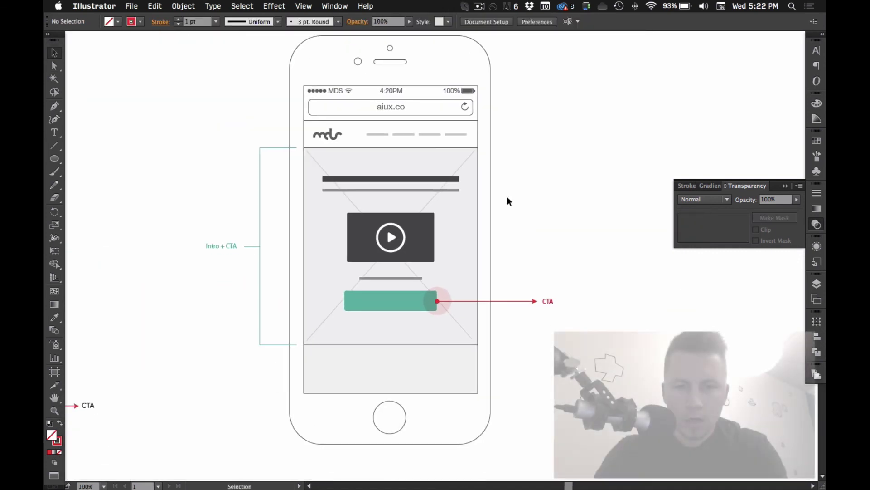
left_click(686, 186)
left_click(686, 187)
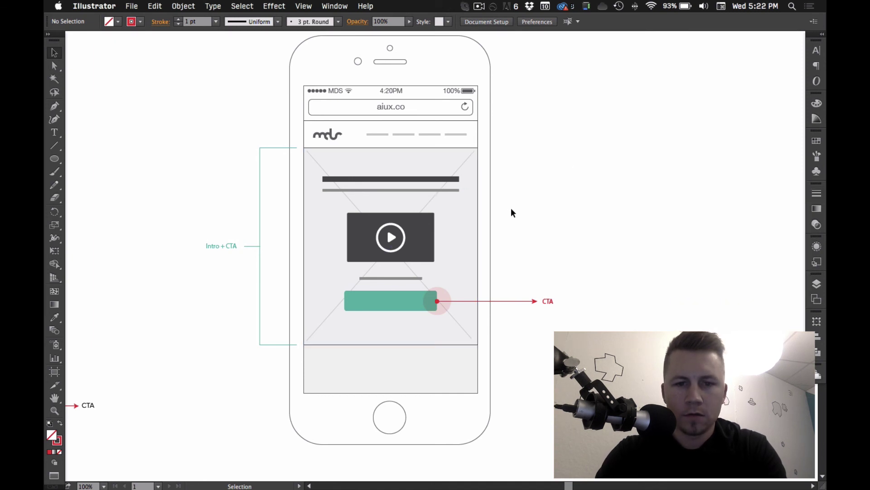
left_click_drag(543, 202, 546, 209)
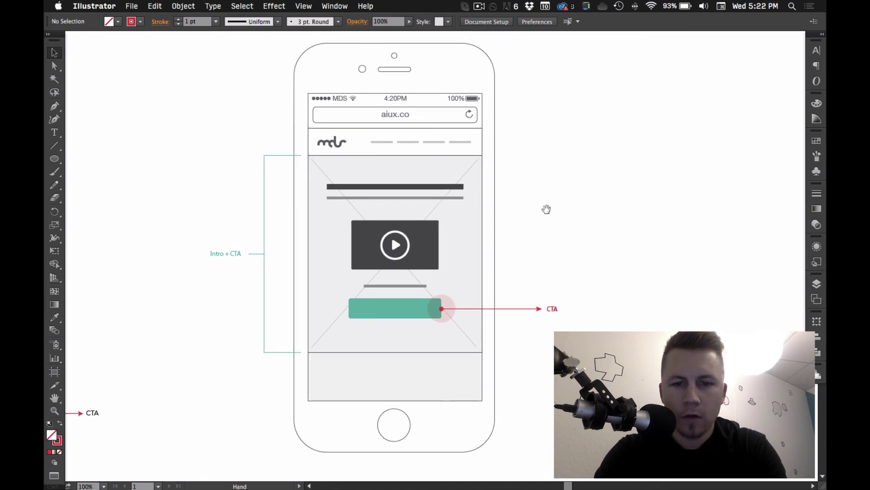
left_click_drag(546, 209, 547, 216)
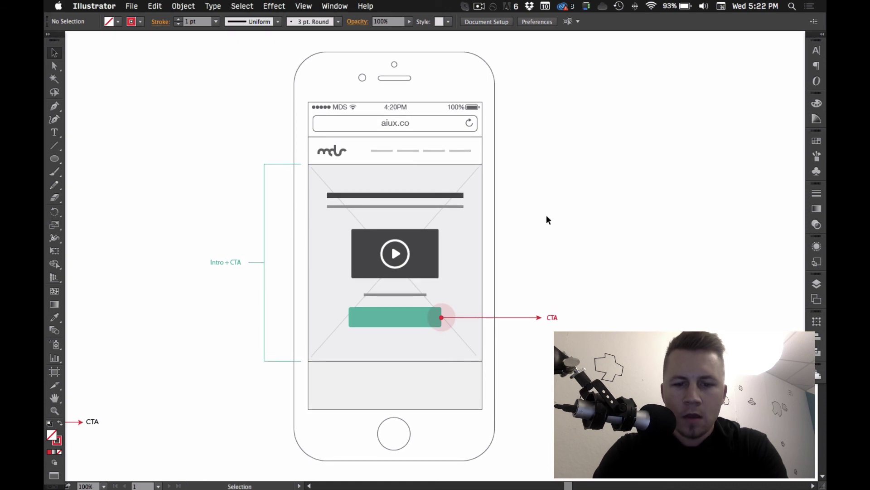